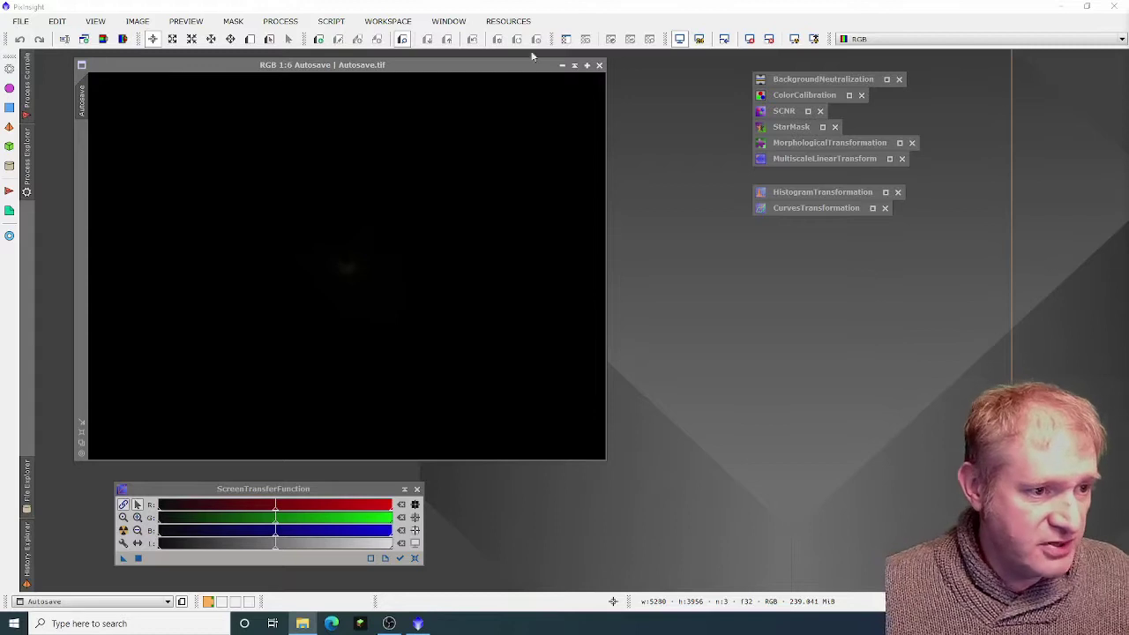
Step: Unlink the RGB channels in ScreenTransferFunction and apply an auto stretch to the Autosave image
click(481, 67)
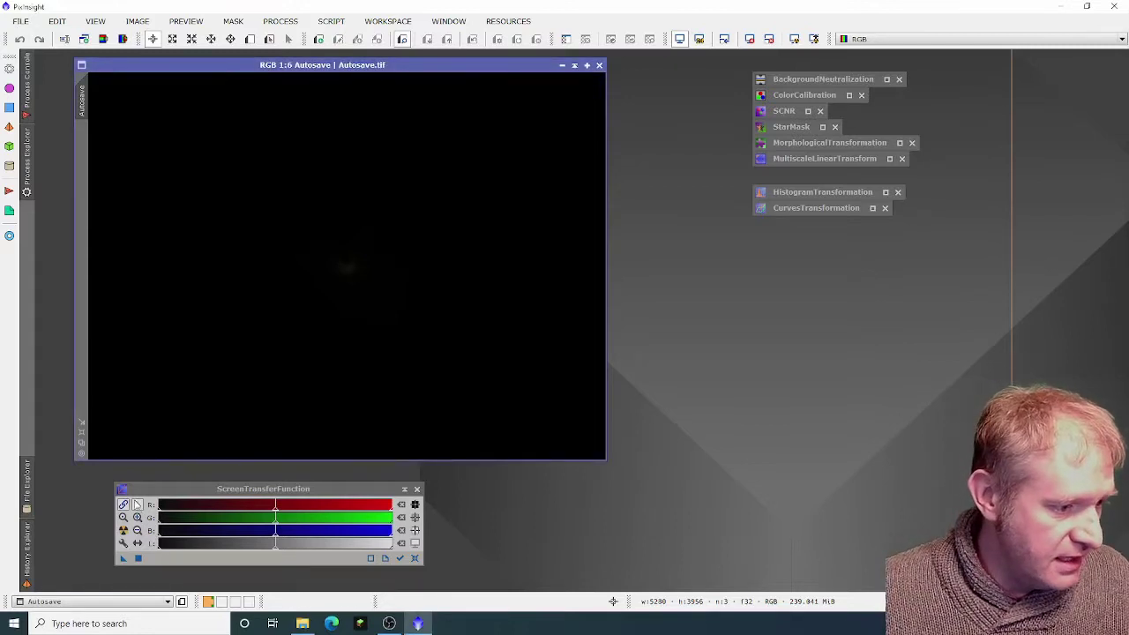
click(123, 505)
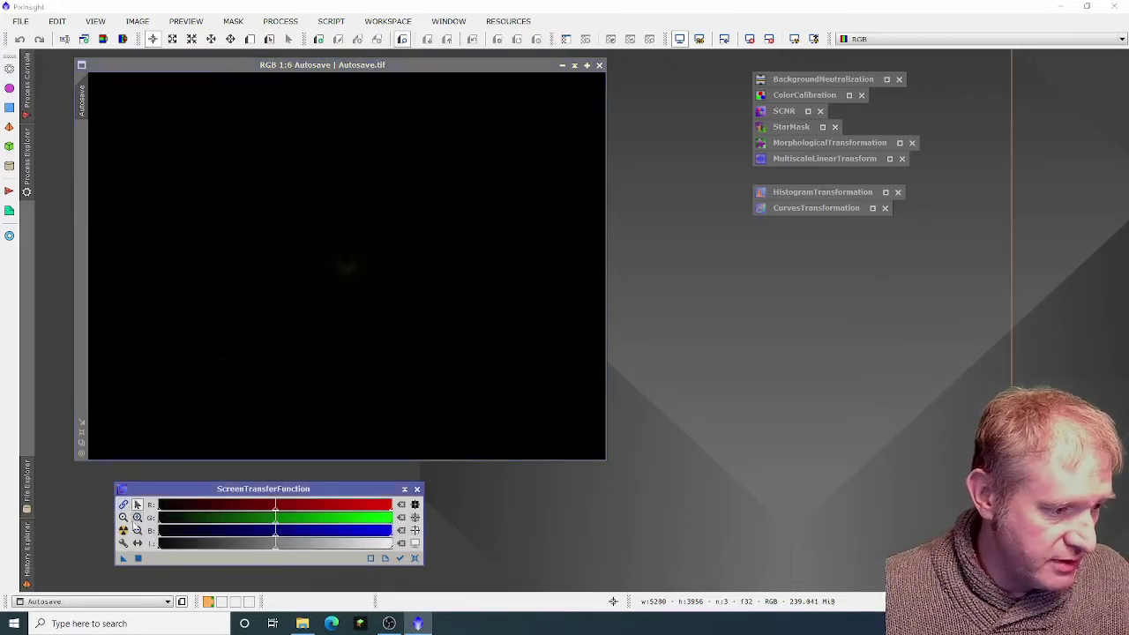
click(124, 531)
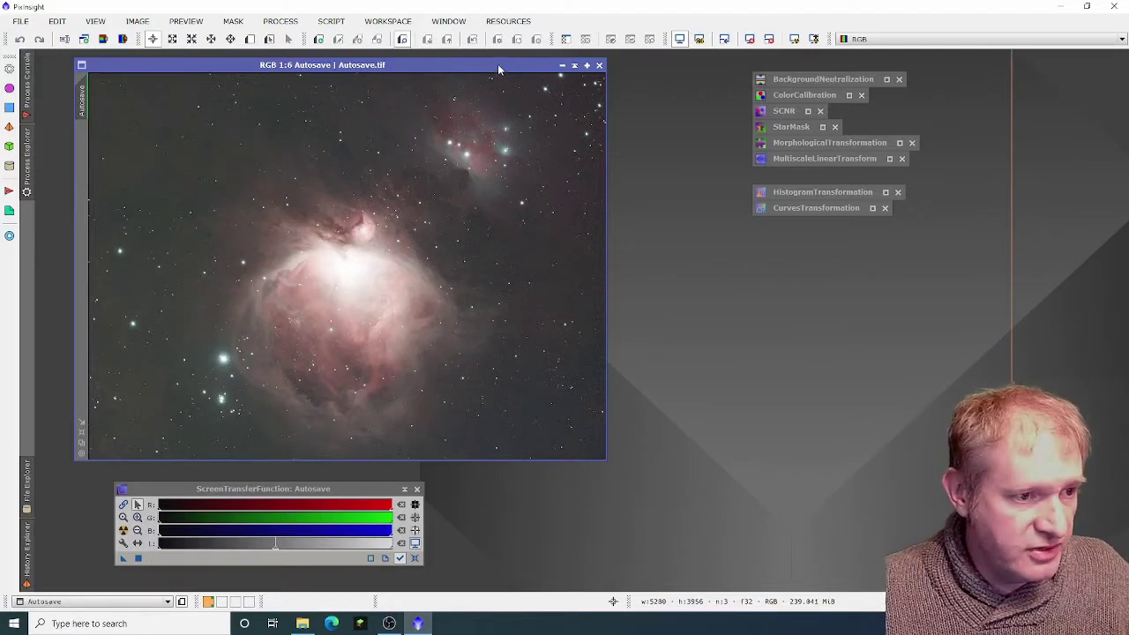
drag(499, 64, 511, 64)
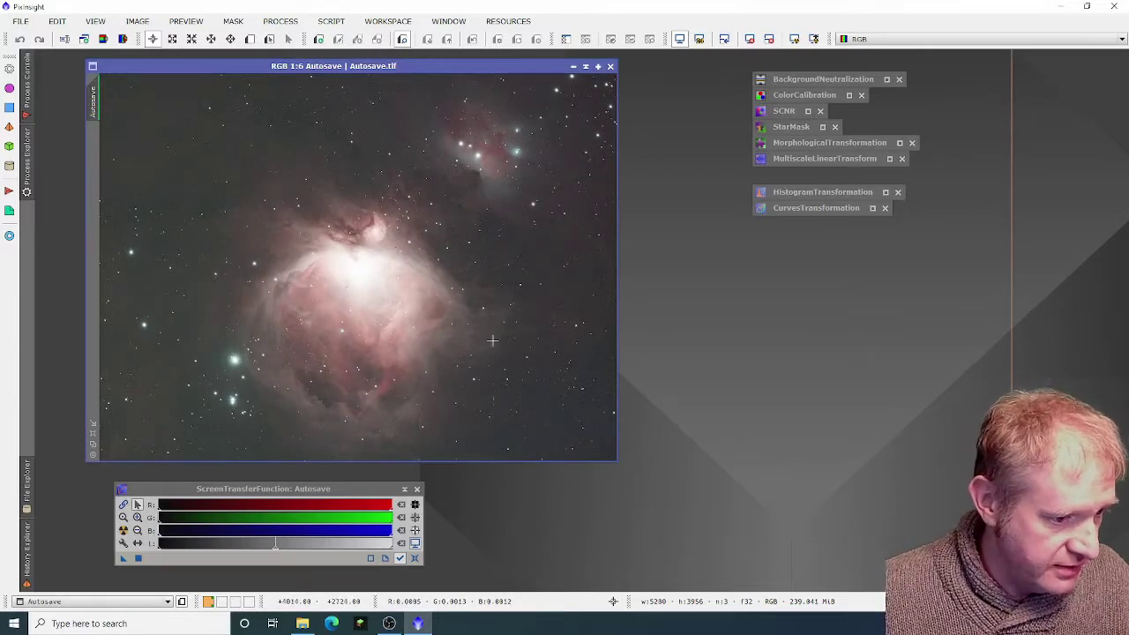
Step: Apply BackgroundNeutralization with an upper limit of 0.1 to the Autosave image, then reset and reapply its auto screen stretch
double_click(791, 79)
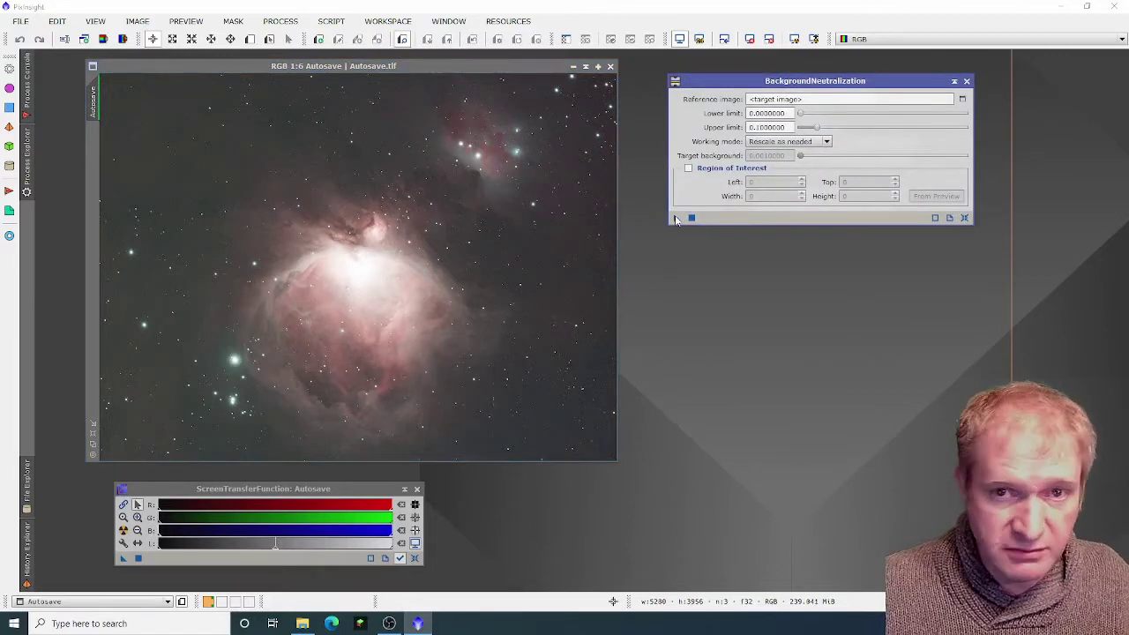
drag(676, 219, 434, 245)
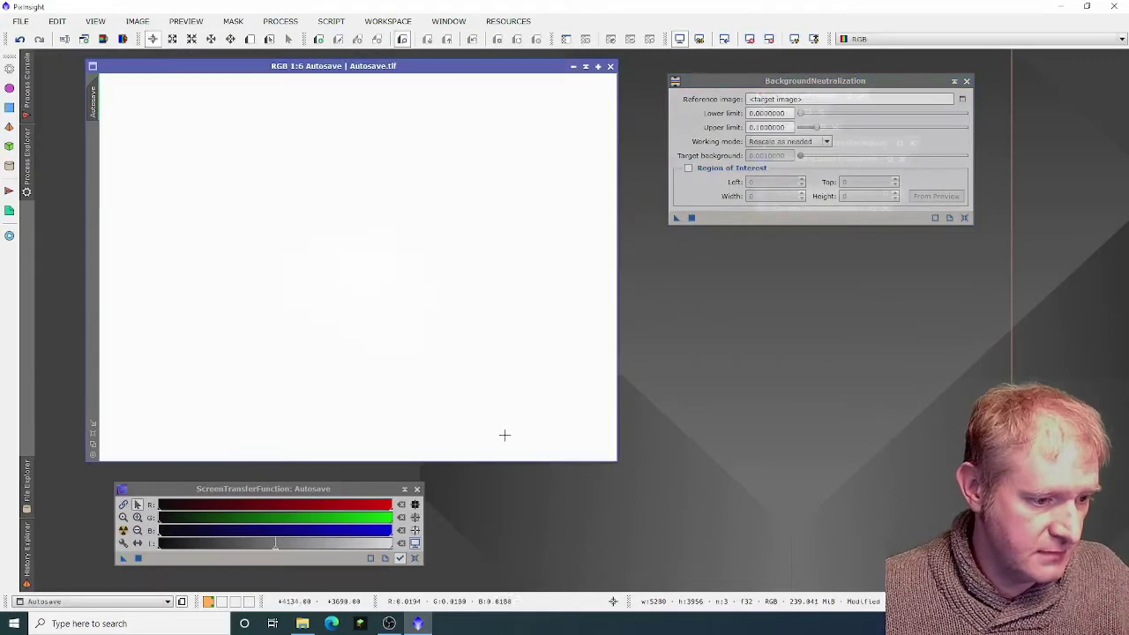
click(414, 557)
click(122, 530)
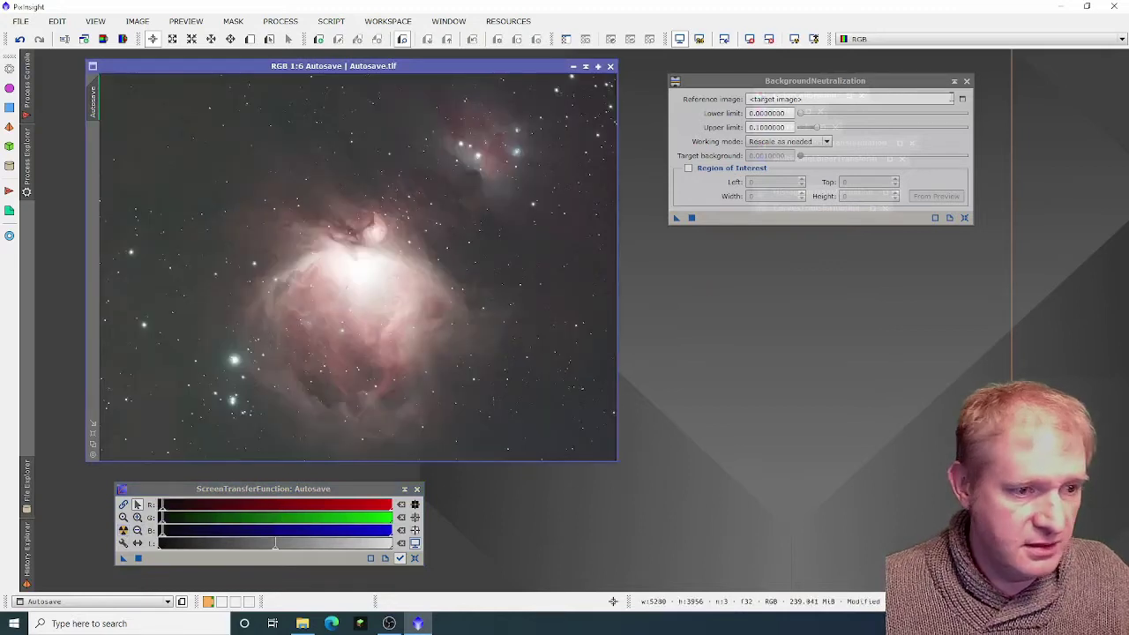
click(953, 81)
Step: Apply ColorCalibration with its existing settings to the Autosave image, then reset and reapply the auto screen stretch
double_click(795, 95)
click(732, 434)
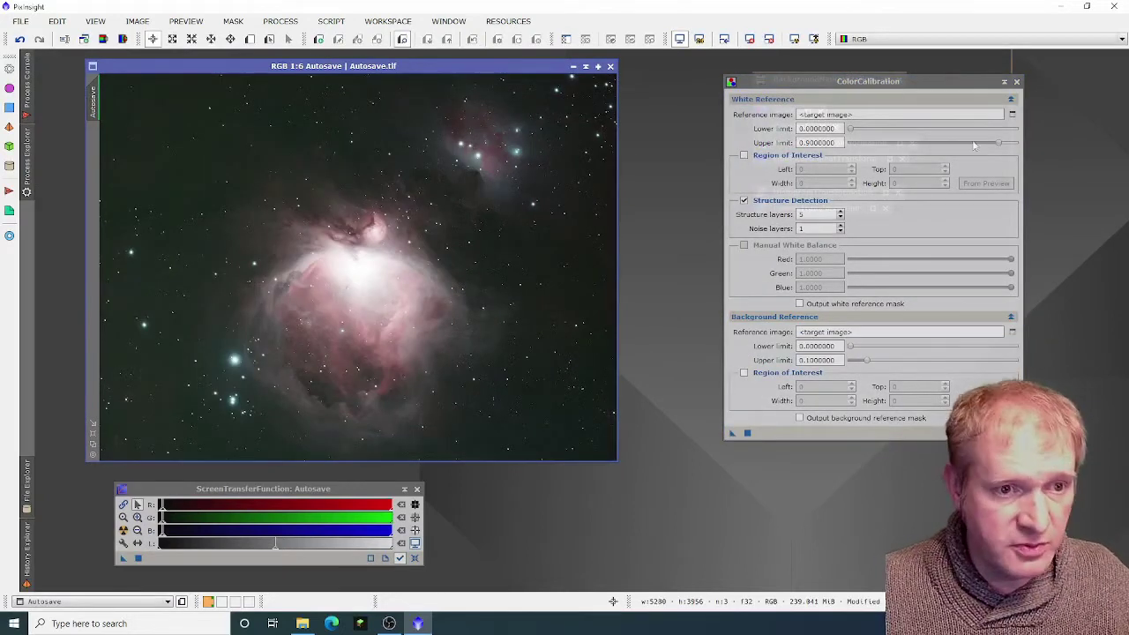
click(1016, 81)
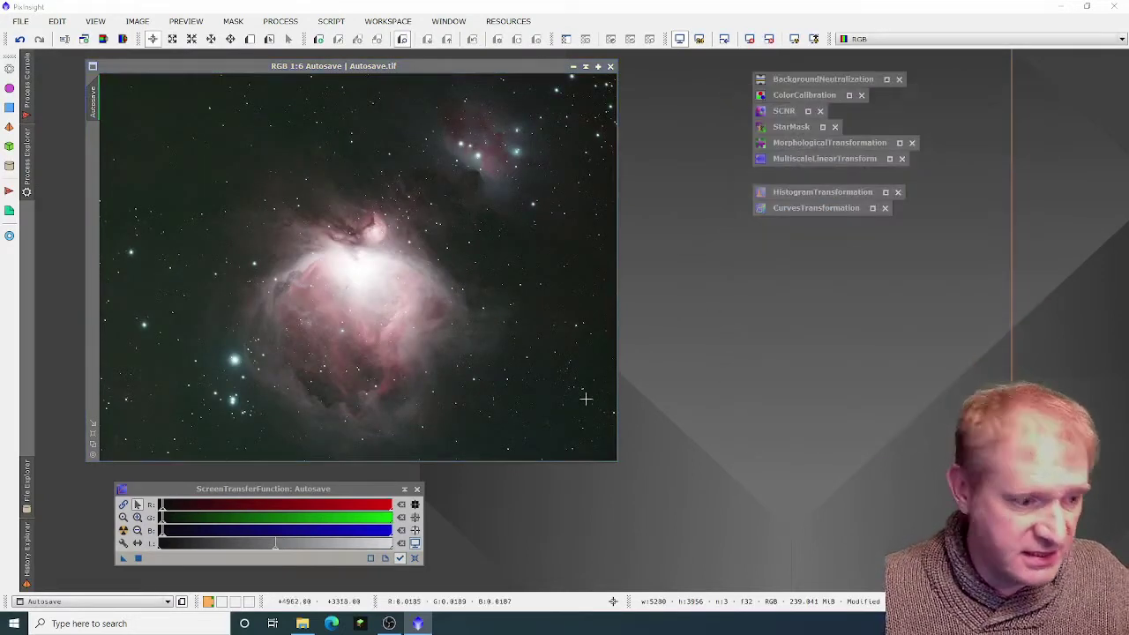
click(414, 557)
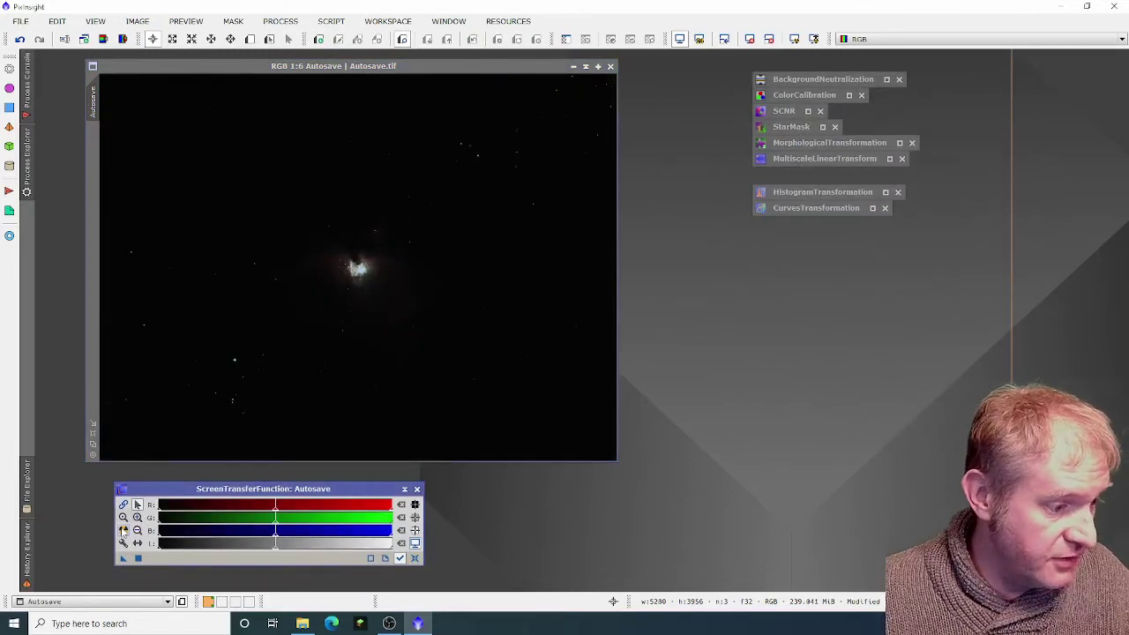
click(124, 530)
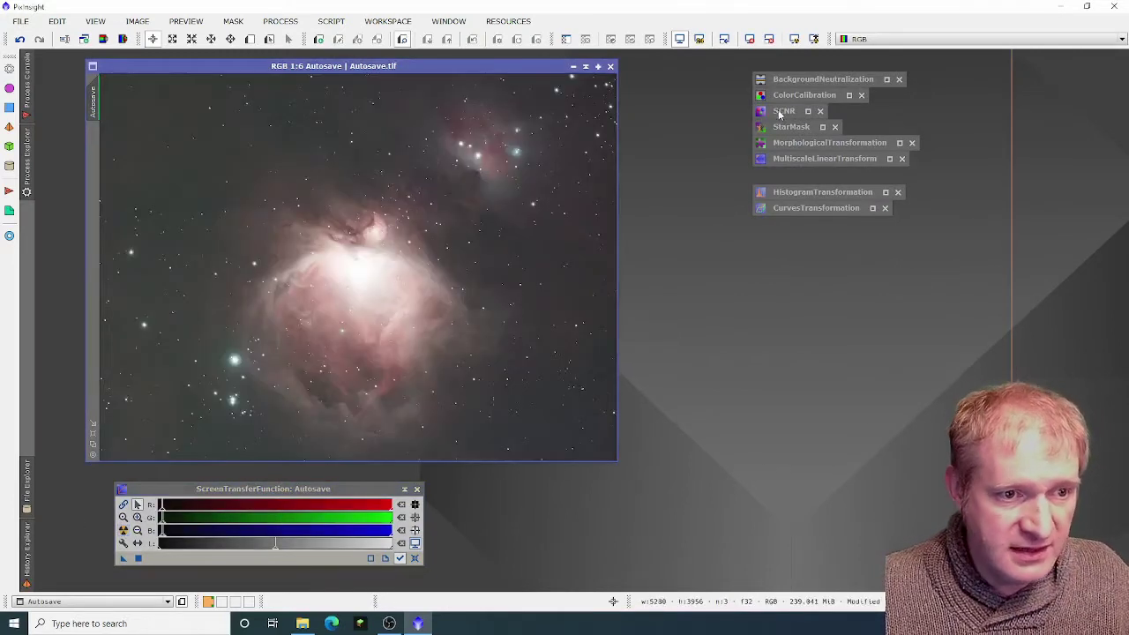
Step: Remove green from the Autosave image with SCNR using Average Neutral at amount 1.00, then renew the auto screen stretch
double_click(783, 111)
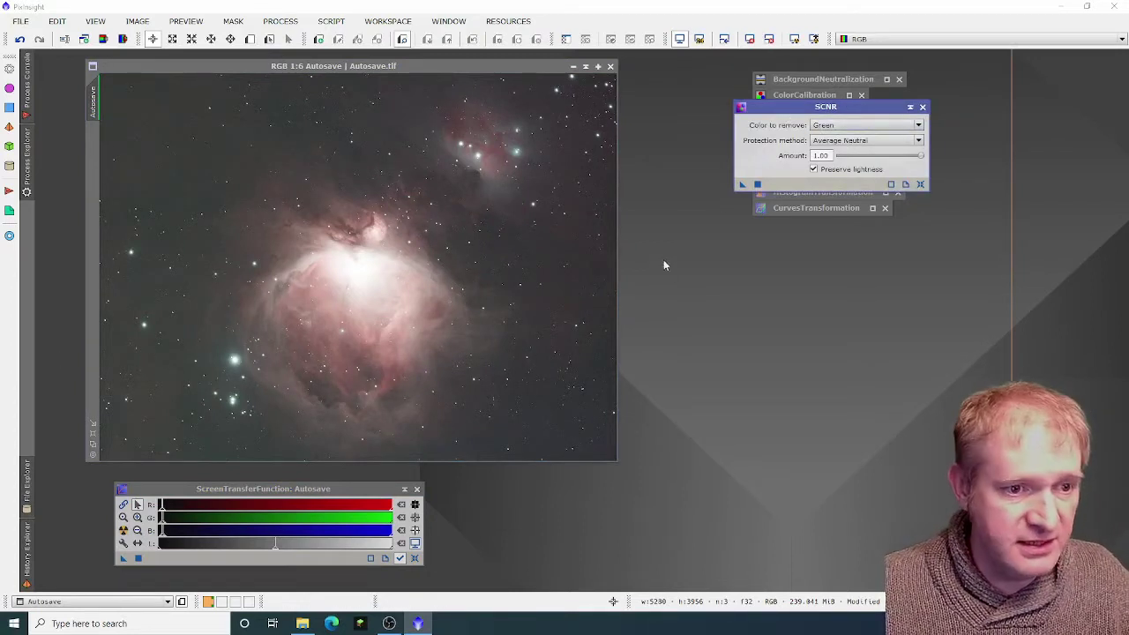
drag(739, 185, 538, 298)
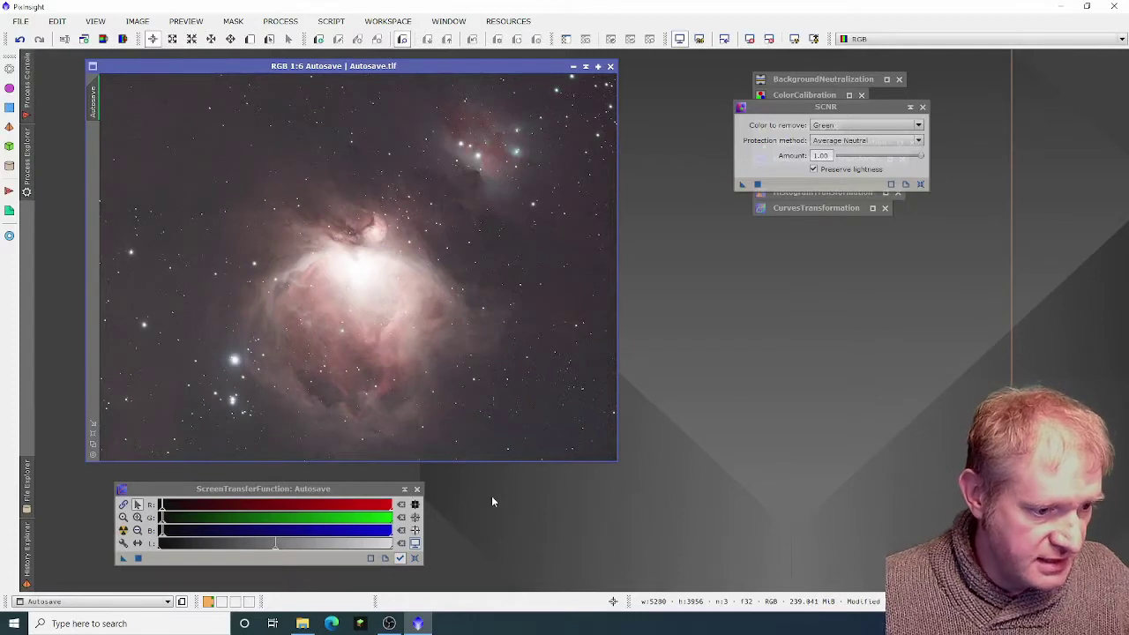
click(415, 558)
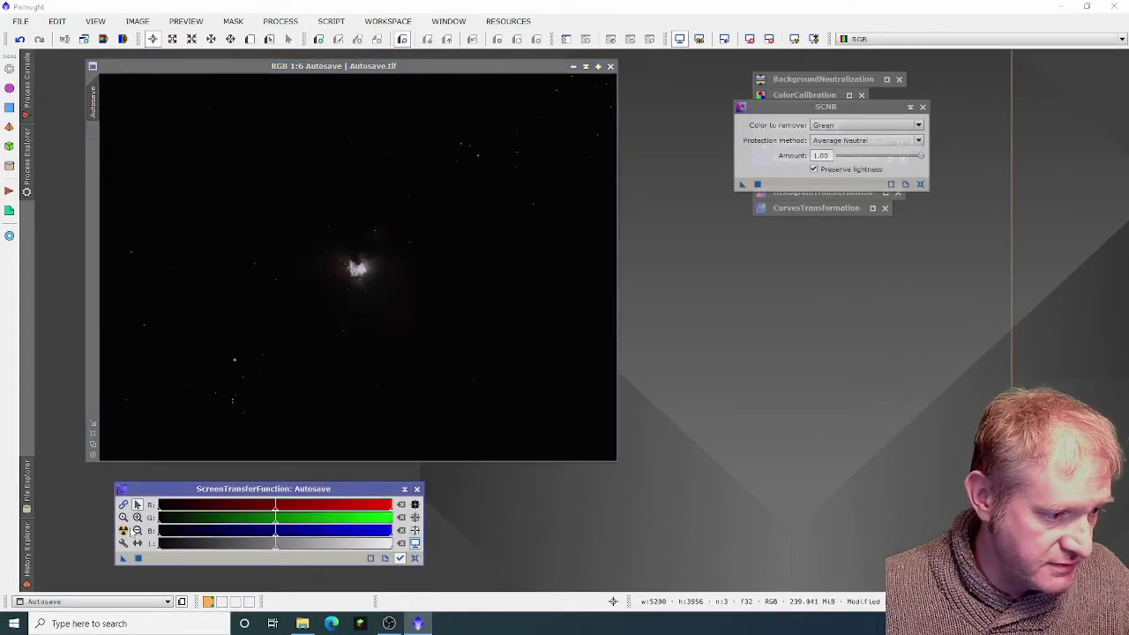
click(124, 530)
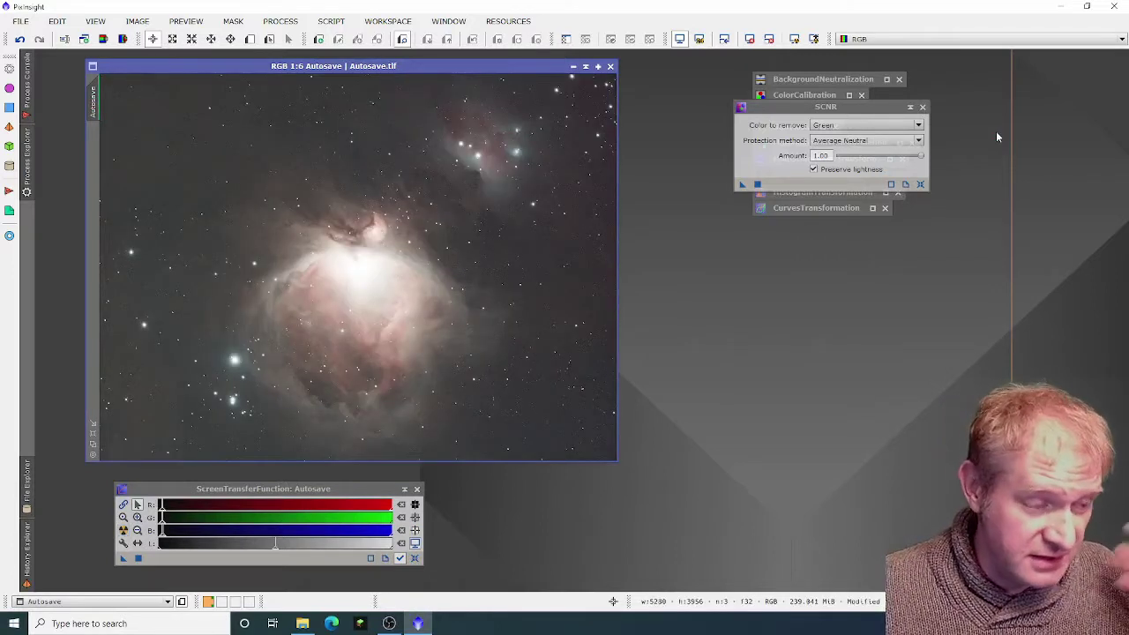
drag(900, 109, 910, 111)
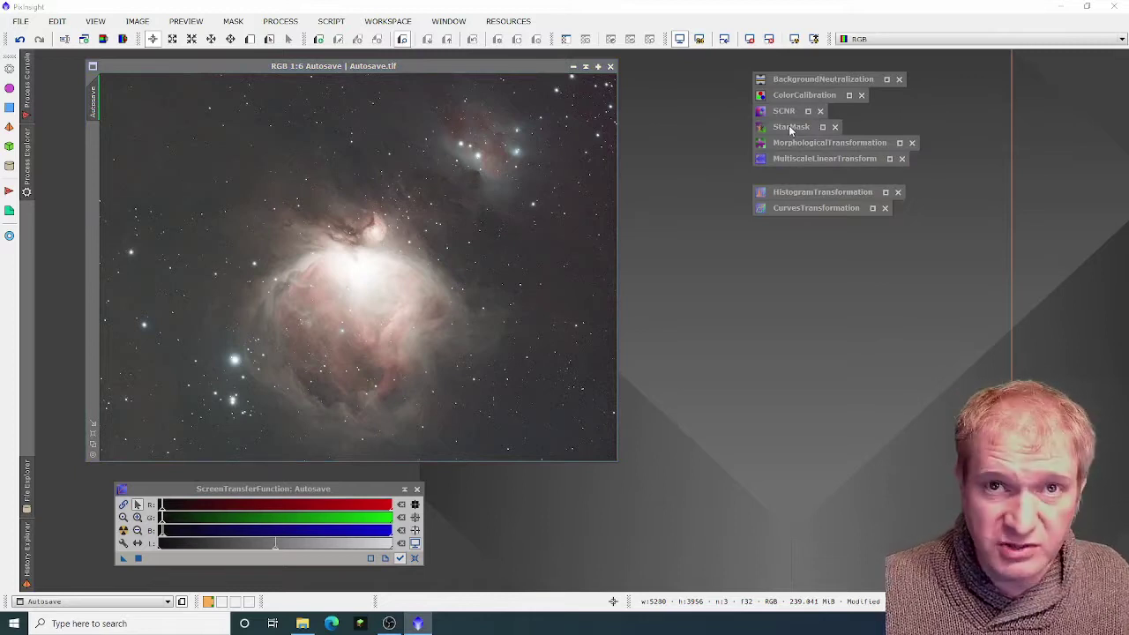
Step: Open StarMask and set its Shadows to 0.018084, copied from the R/K shadows value in the STF parameters
double_click(790, 127)
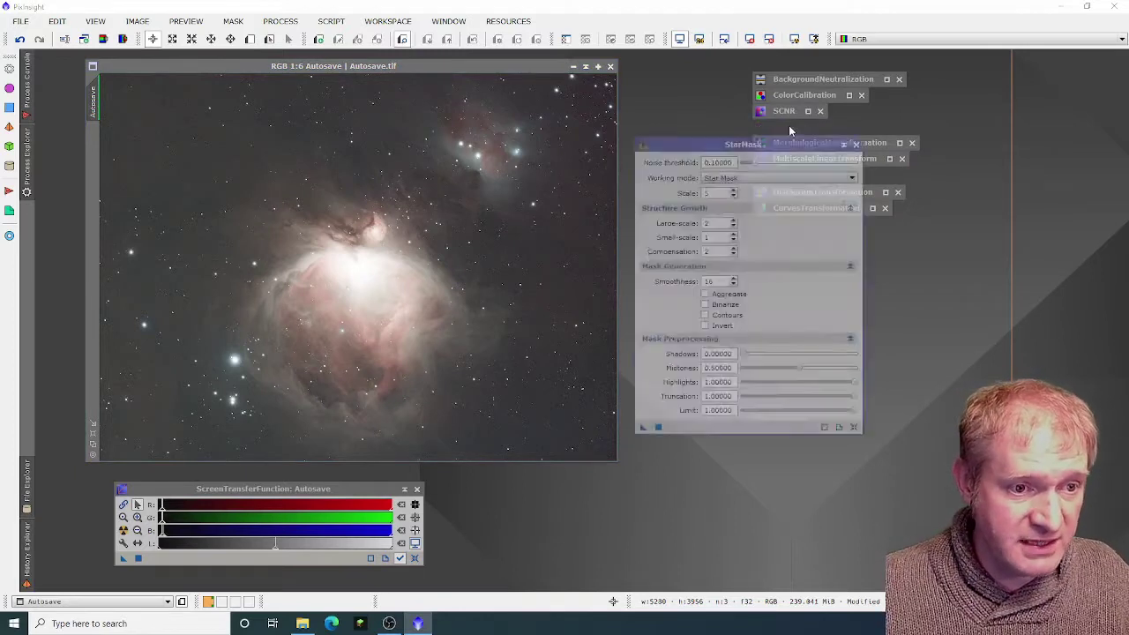
click(123, 542)
drag(548, 281, 516, 280)
key(ctrl+c)
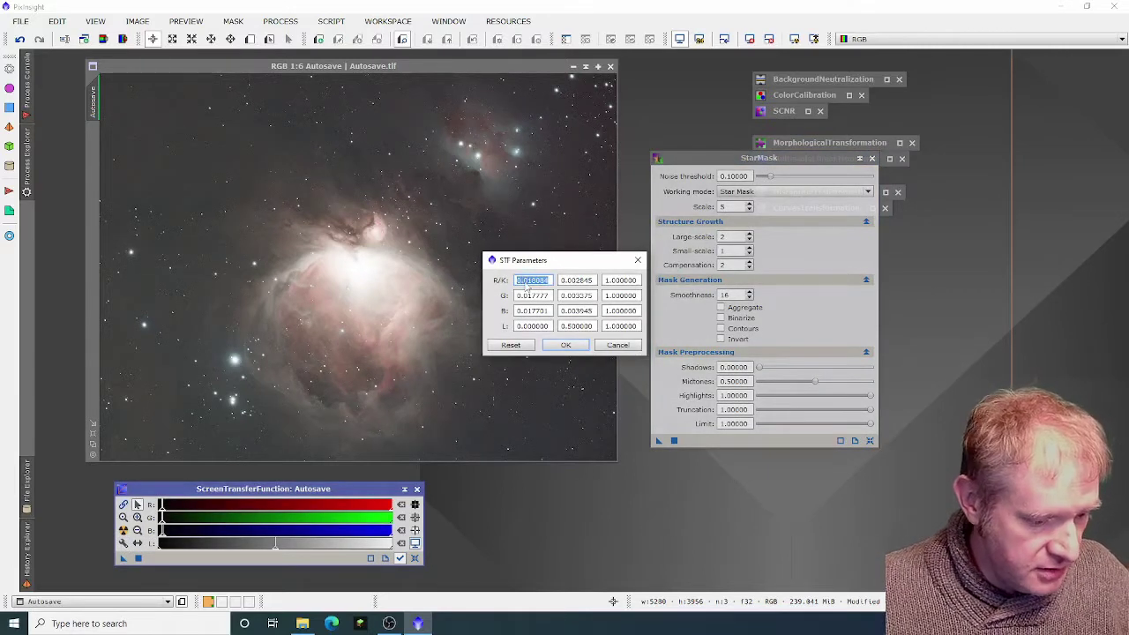
click(565, 345)
double_click(732, 367)
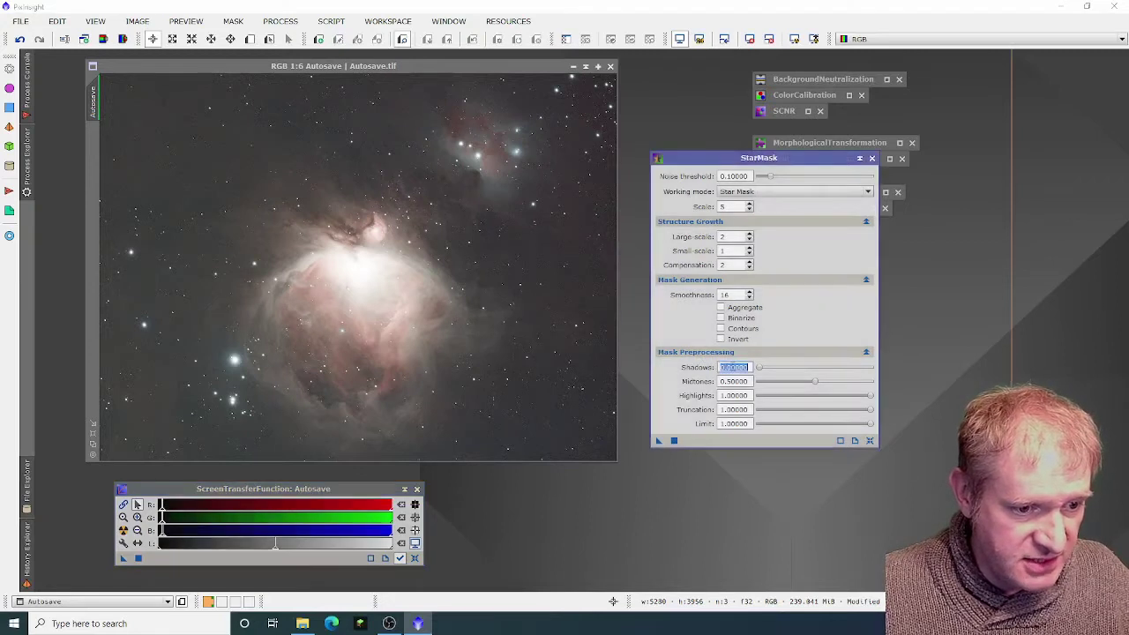
key(ctrl+v)
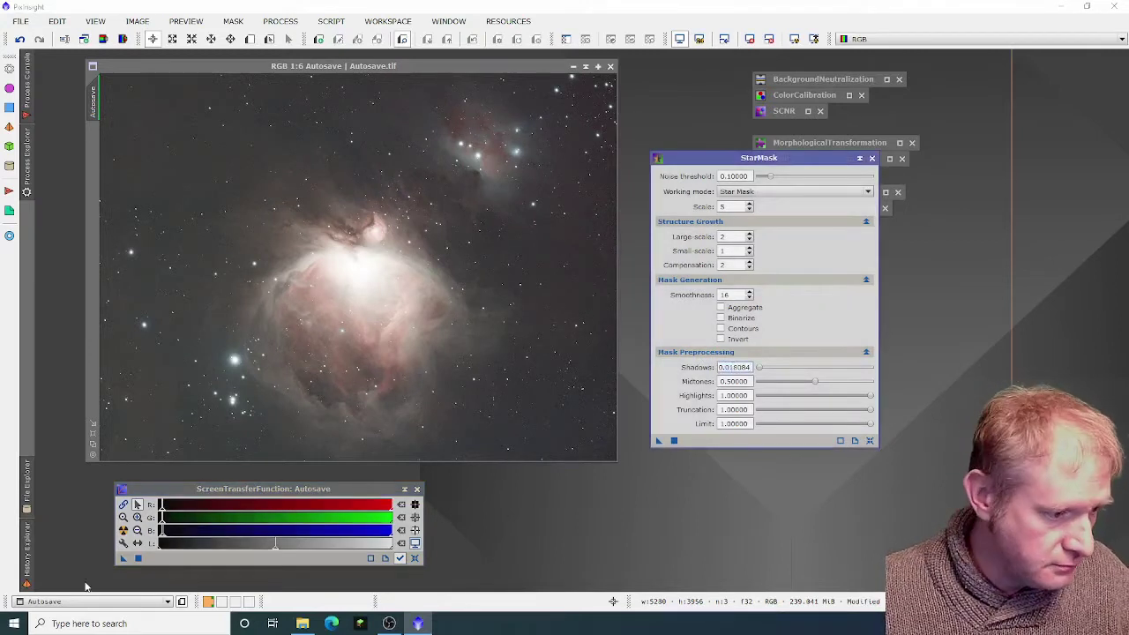
Step: Set StarMask's Midtones to the STF's R/K midtones value 0.002845 and generate a star mask from the Autosave image
click(122, 544)
double_click(575, 280)
key(ctrl+c)
click(565, 345)
double_click(728, 381)
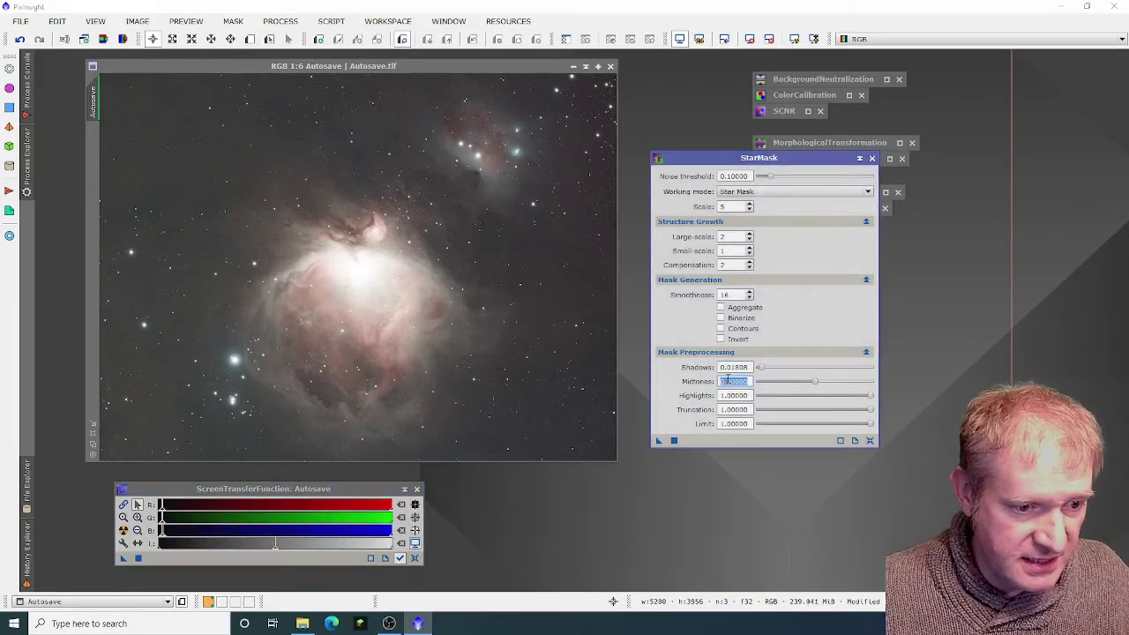
key(ctrl+v)
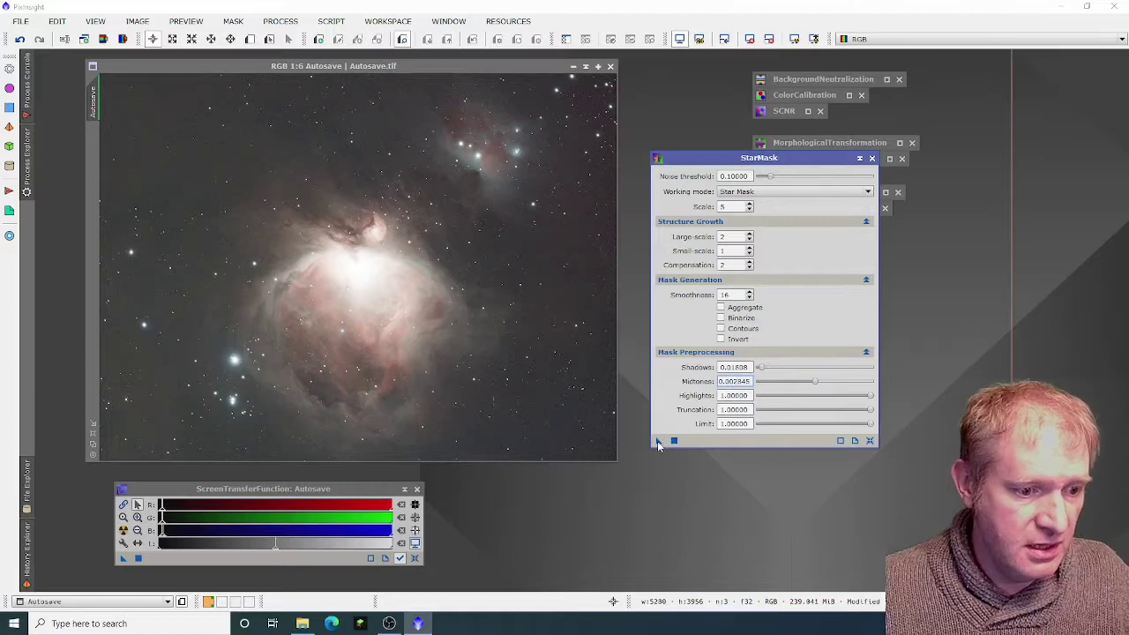
drag(658, 443, 511, 411)
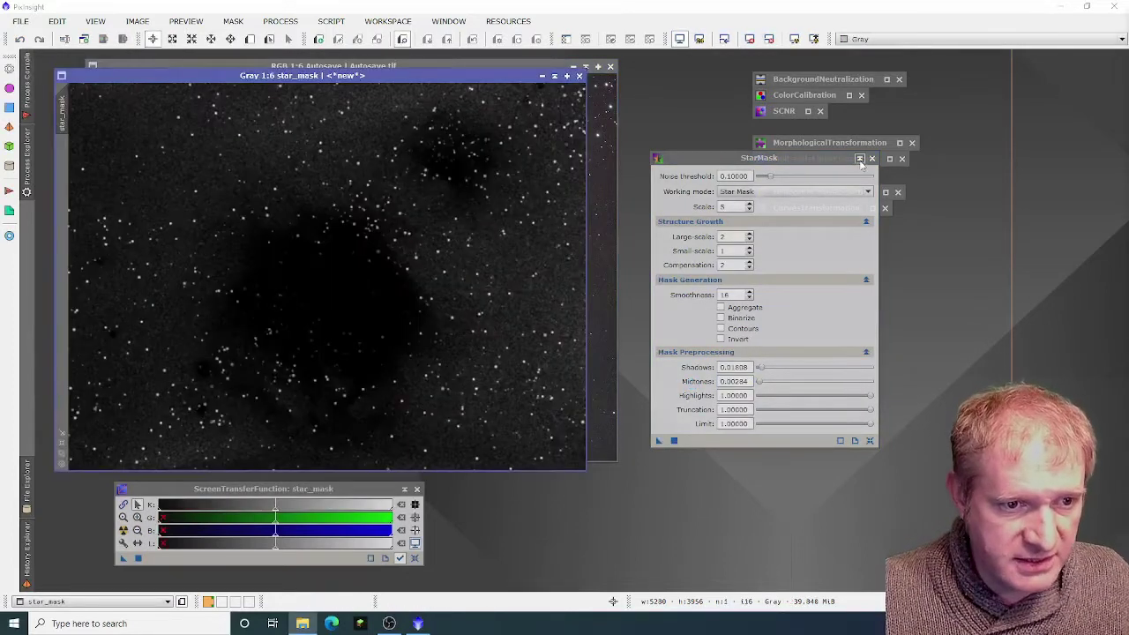
drag(482, 79, 626, 96)
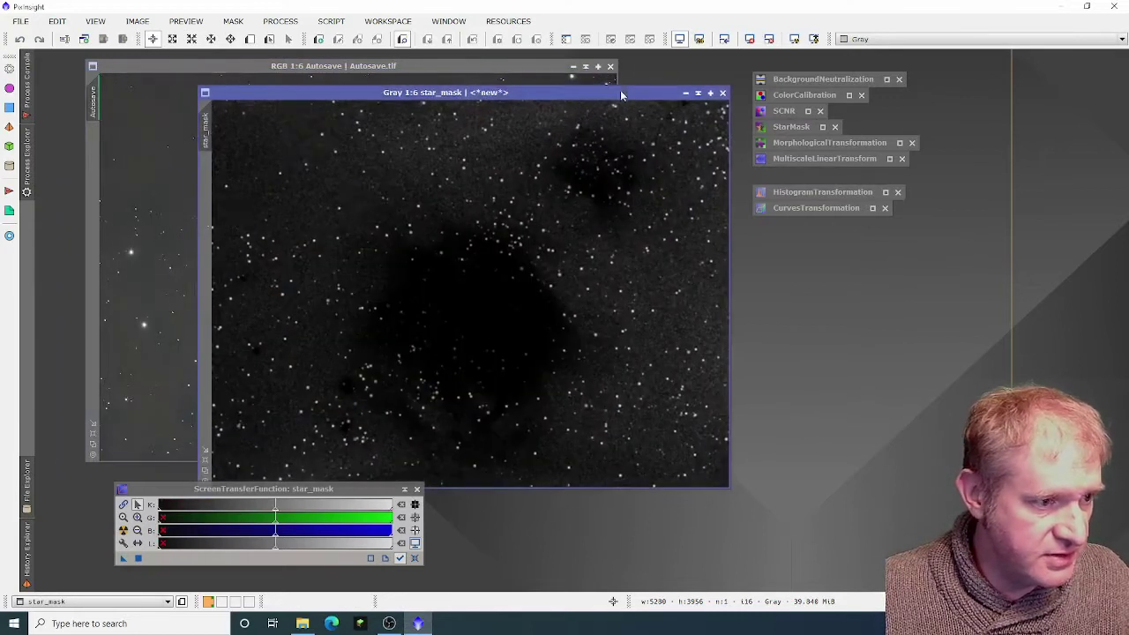
Step: Apply star_mask as the mask of the Autosave image and minimize the star_mask image below it
drag(206, 137, 95, 159)
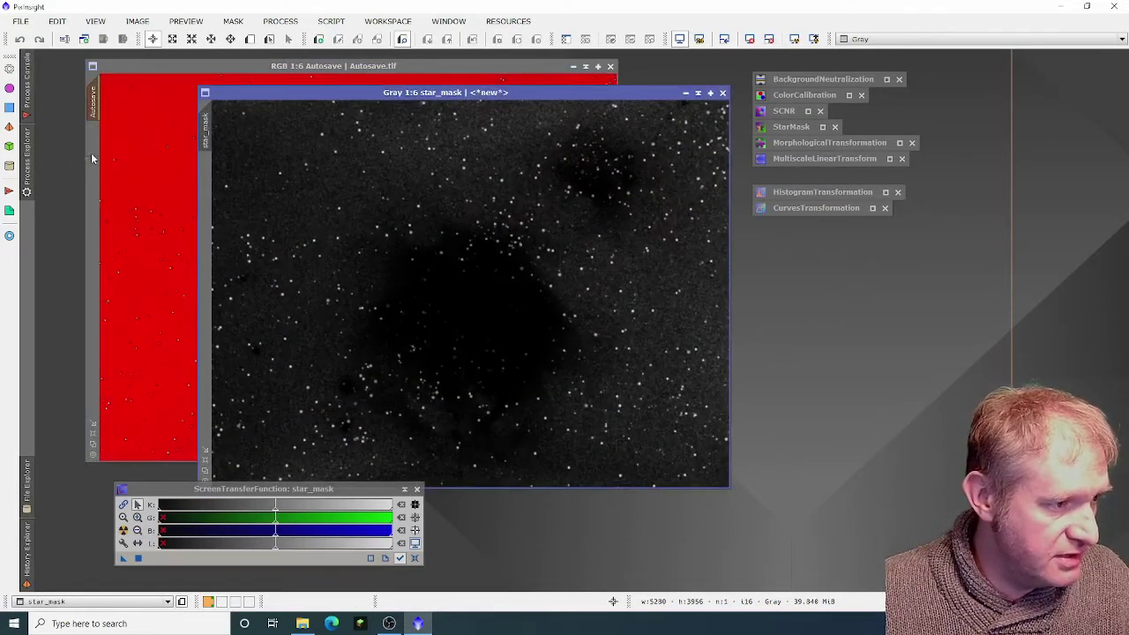
click(698, 93)
mouse_move(496, 300)
mouse_down()
mouse_move(622, 535)
mouse_move(600, 537)
mouse_up()
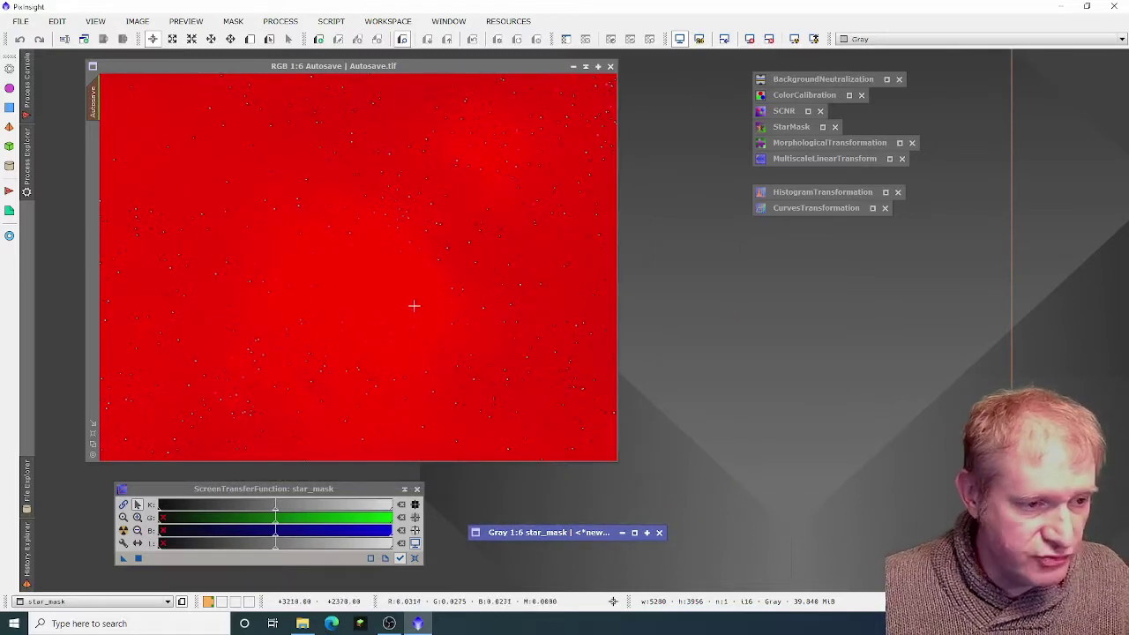
Step: Hide the red mask overlay on the Autosave image while keeping the mask enabled
click(233, 24)
click(139, 80)
click(233, 21)
click(276, 102)
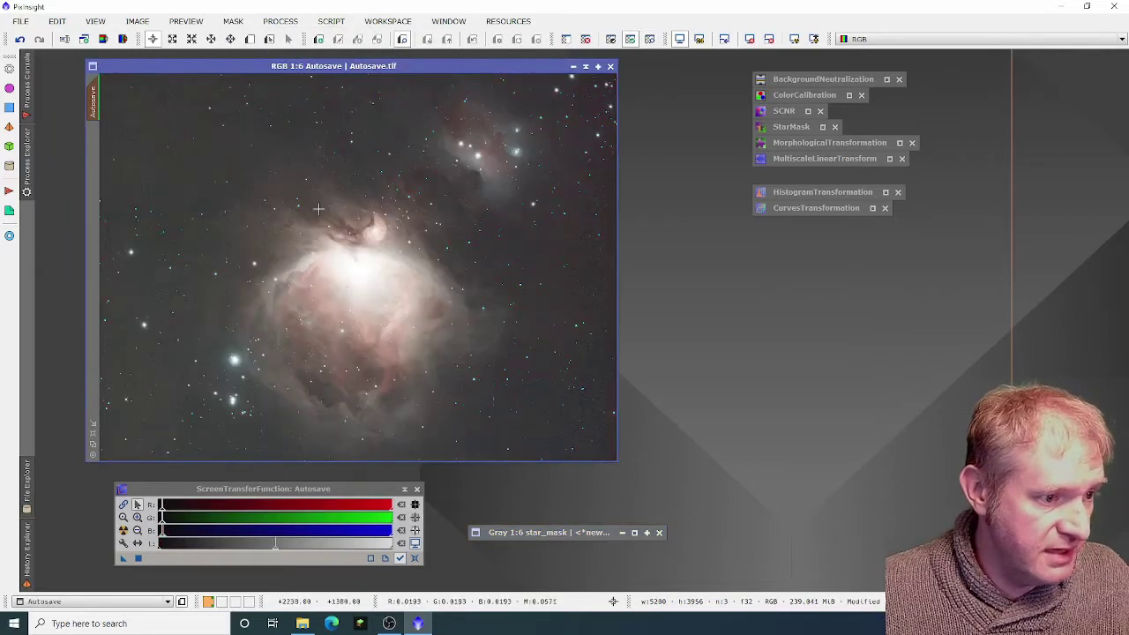
Step: Apply MorphologicalTransformation with Erosion (Minimum), amount 1.00 and a size 3 structuring element to the masked Autosave image
double_click(779, 144)
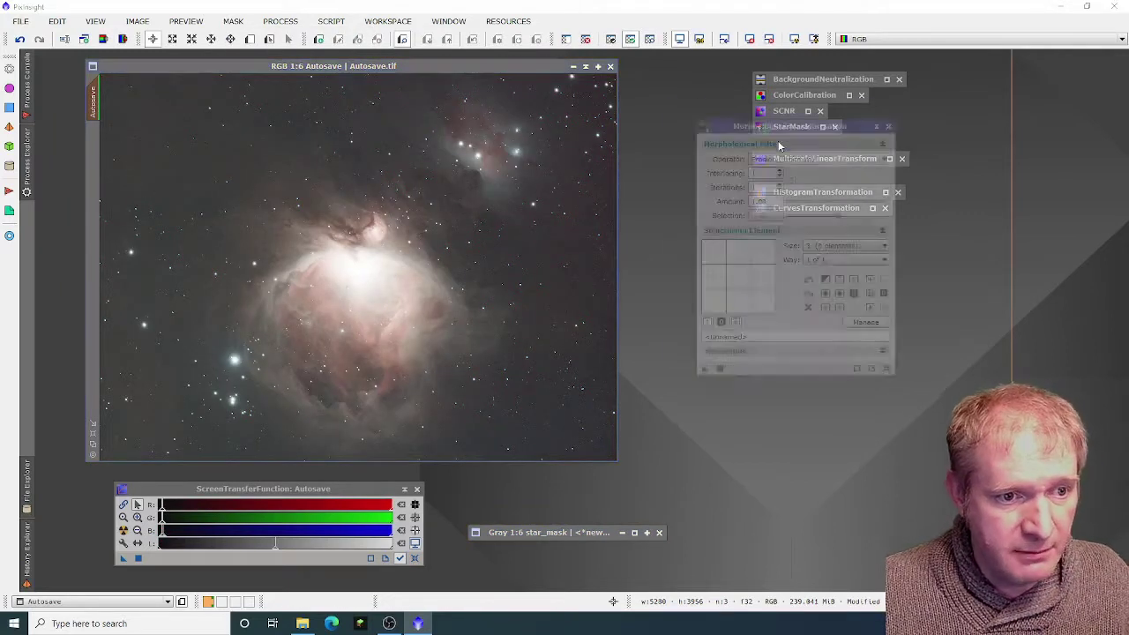
drag(657, 336, 513, 323)
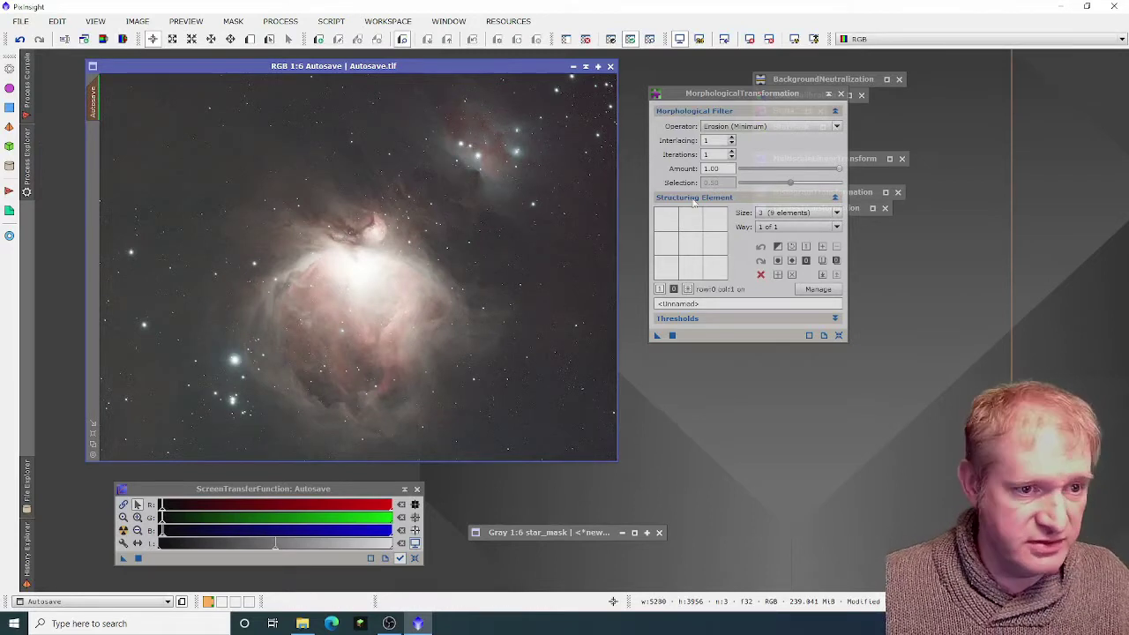
click(841, 93)
Step: In MultiscaleLinearTransform, enable noise reduction for layer 1 with threshold 2.000, amount 0.33 and 3 iterations
double_click(805, 158)
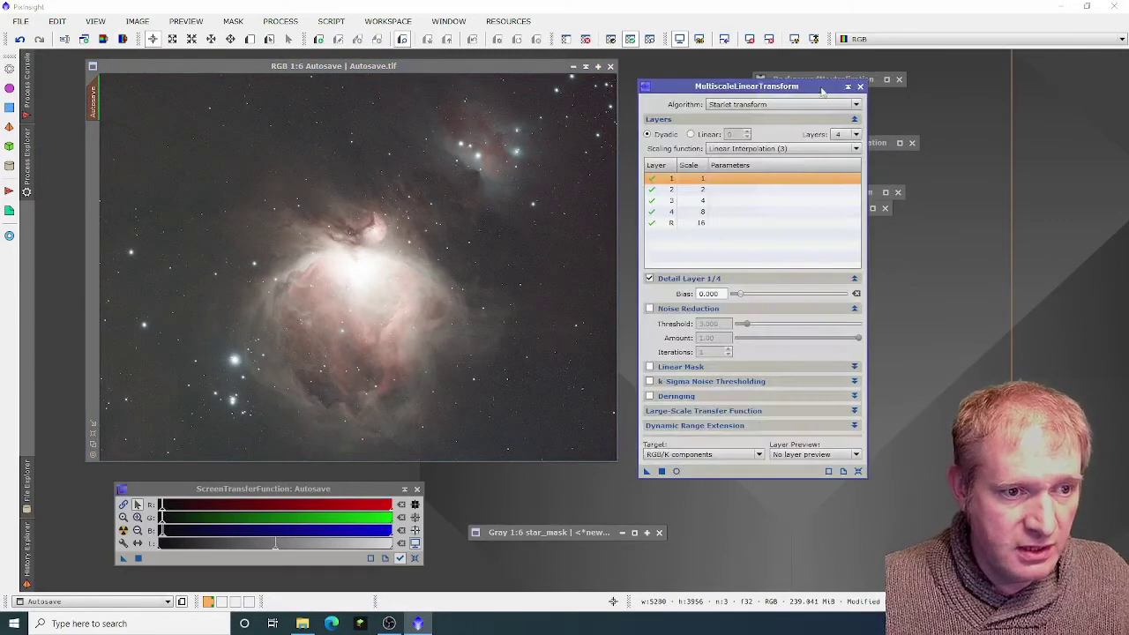
drag(811, 88, 833, 70)
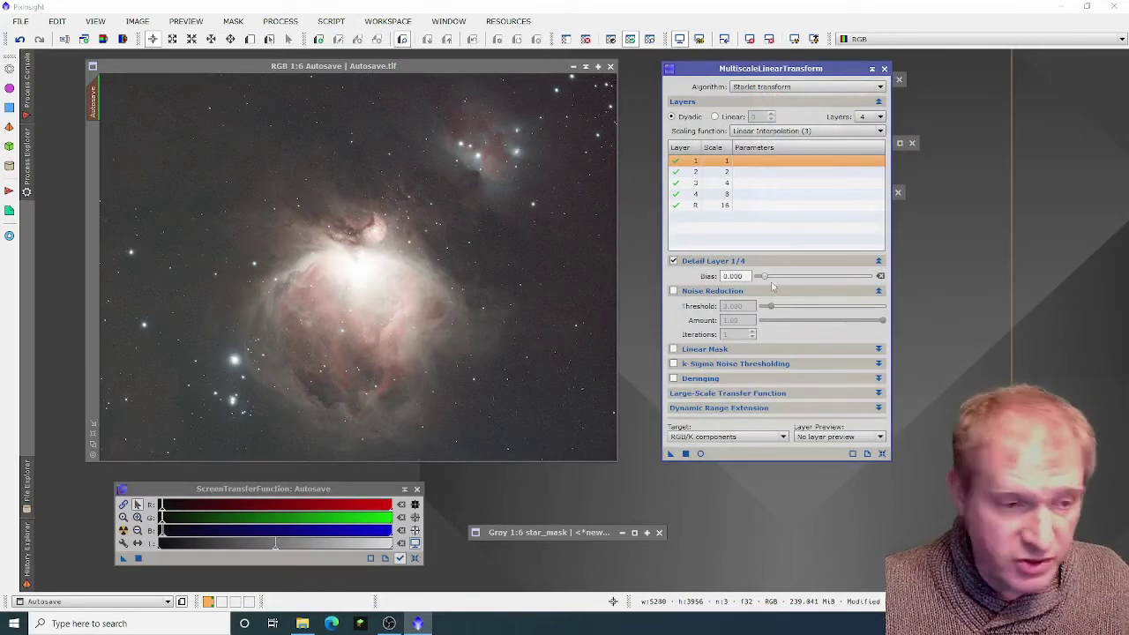
click(674, 291)
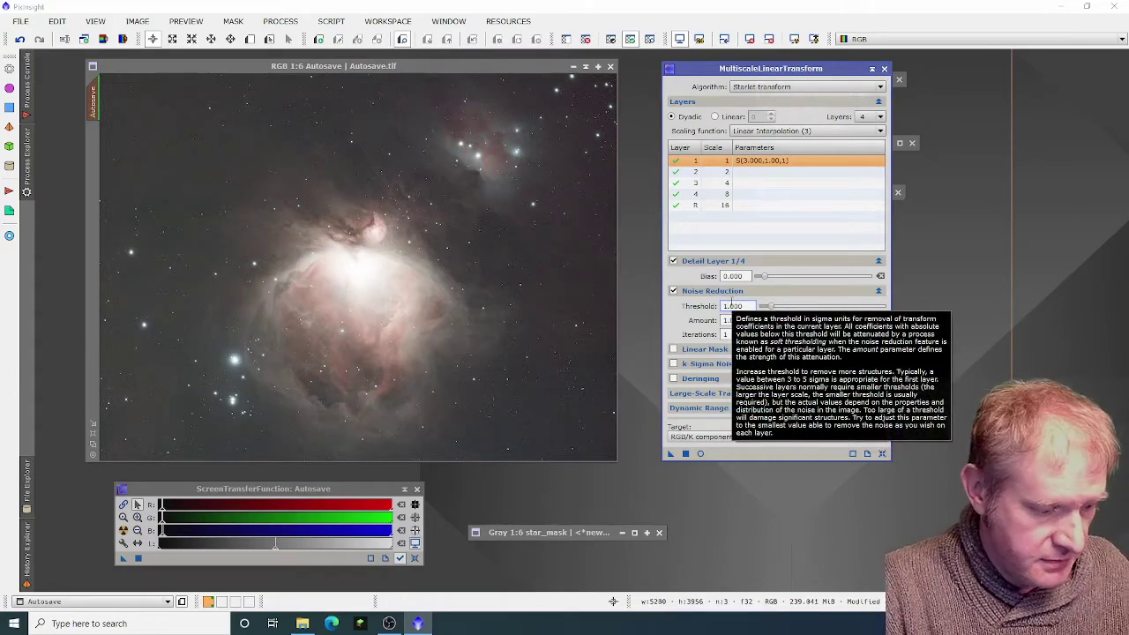
key(Tab)
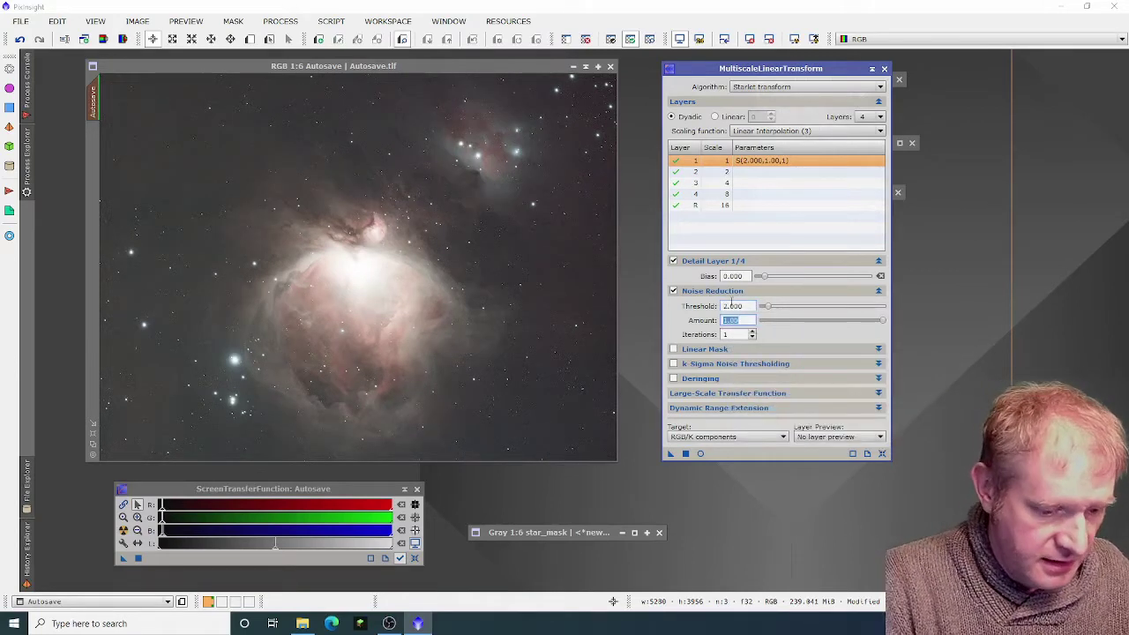
text(0.33)
key(Tab)
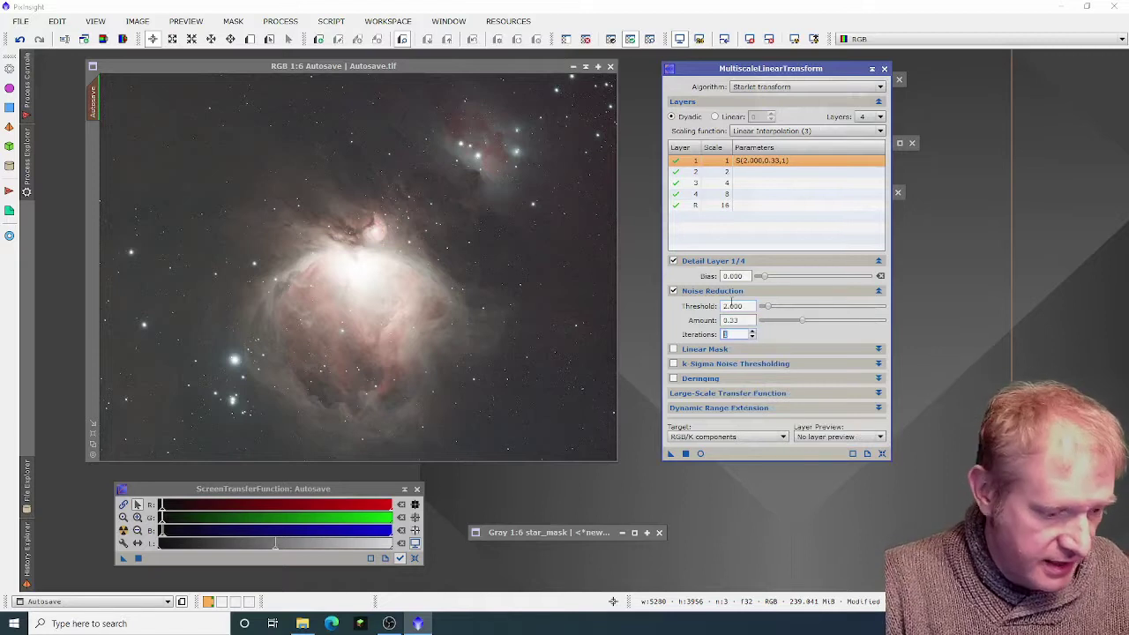
click(741, 172)
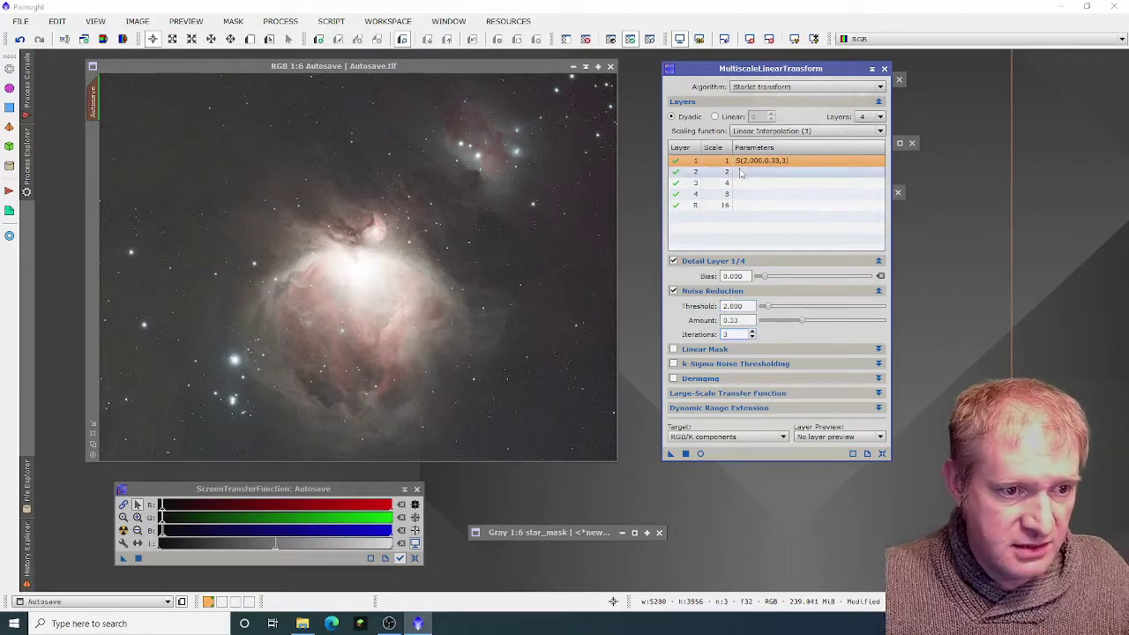
Step: Enable noise reduction for layer 2 with threshold 1.000, amount 0.50 and 2 iterations
click(674, 291)
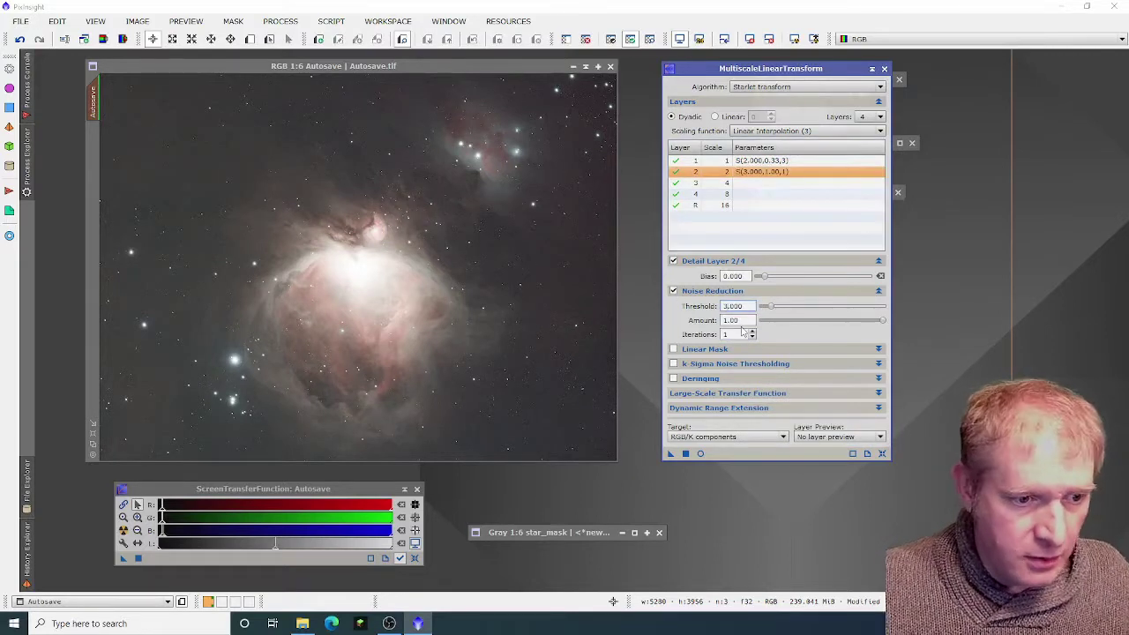
key(Tab)
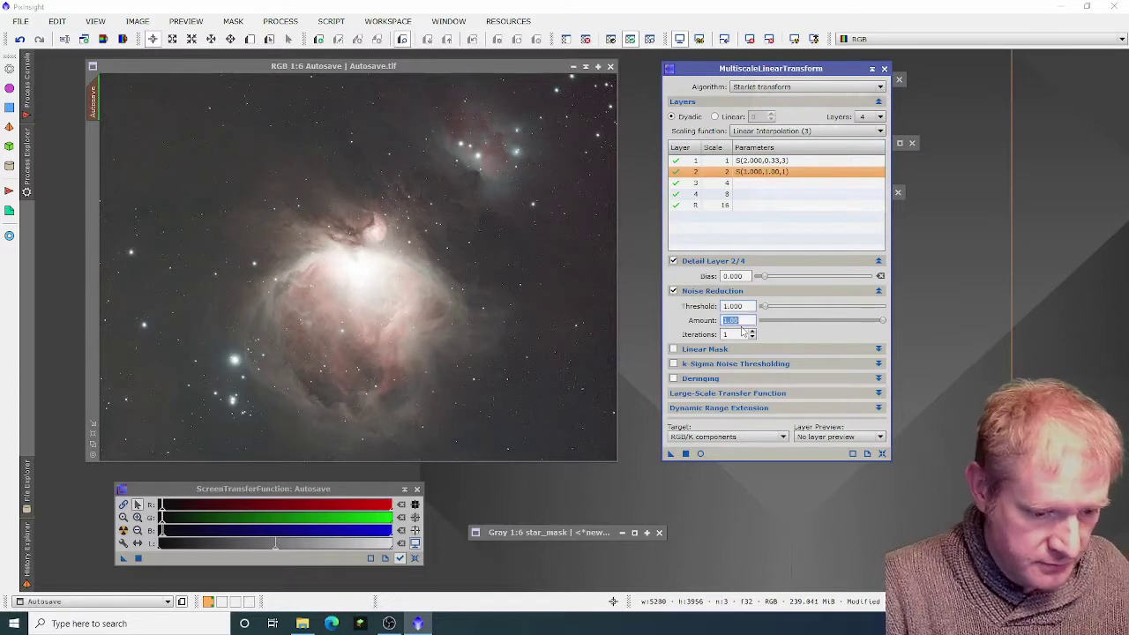
text(0.5)
key(Tab)
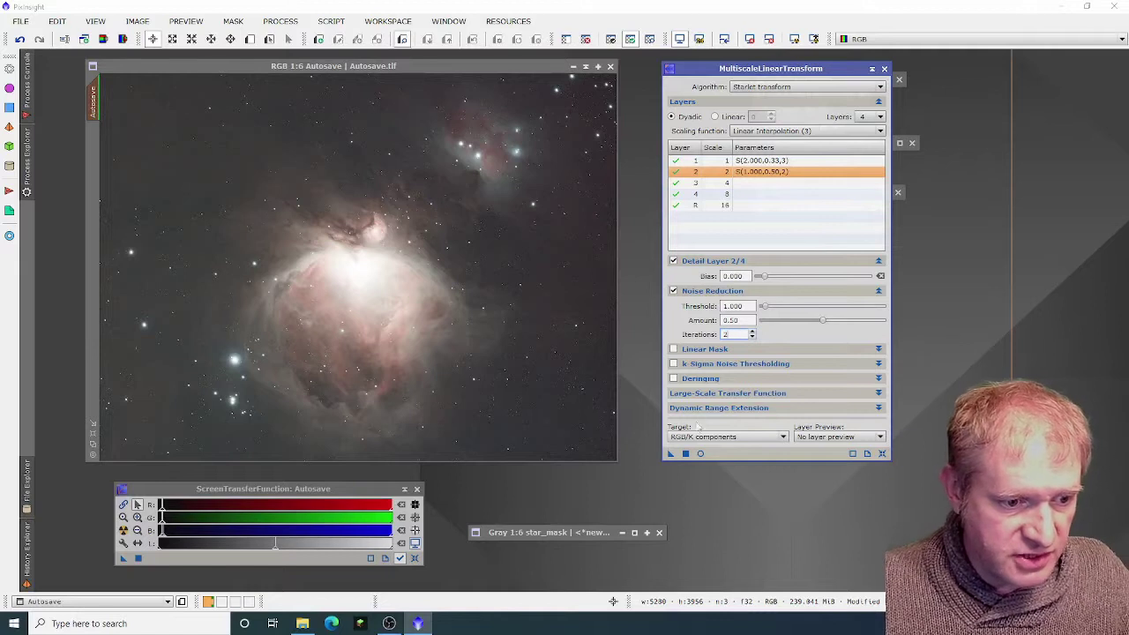
Step: Enable layer 3 noise reduction with threshold 0.500, amount 0.50 and 1 iteration, and apply MultiscaleLinearTransform to the Autosave image
click(719, 183)
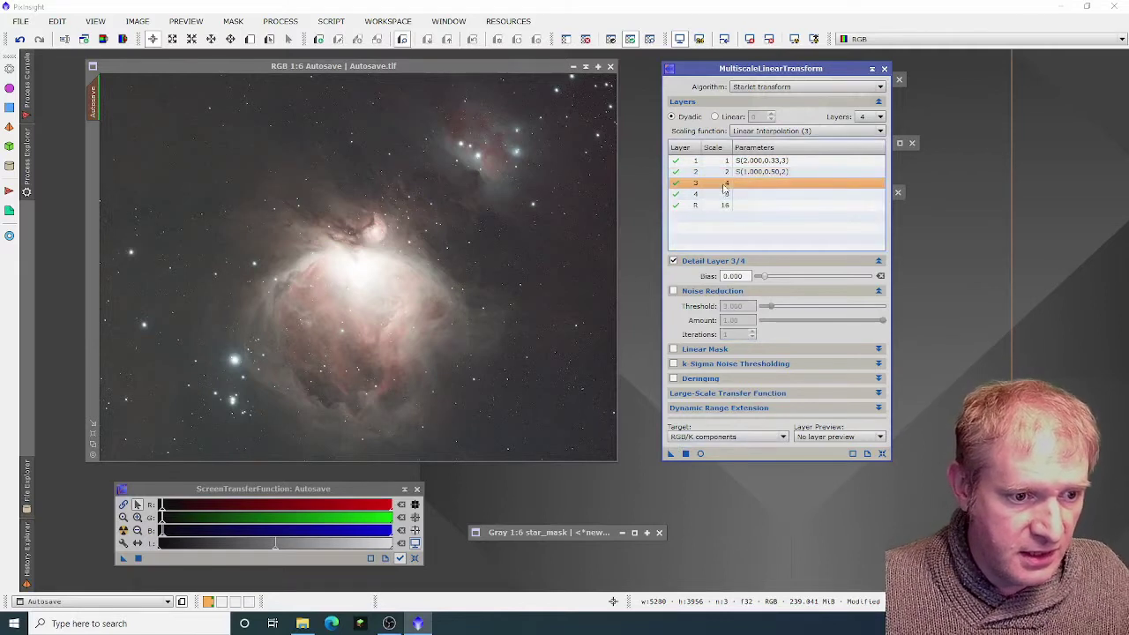
click(673, 291)
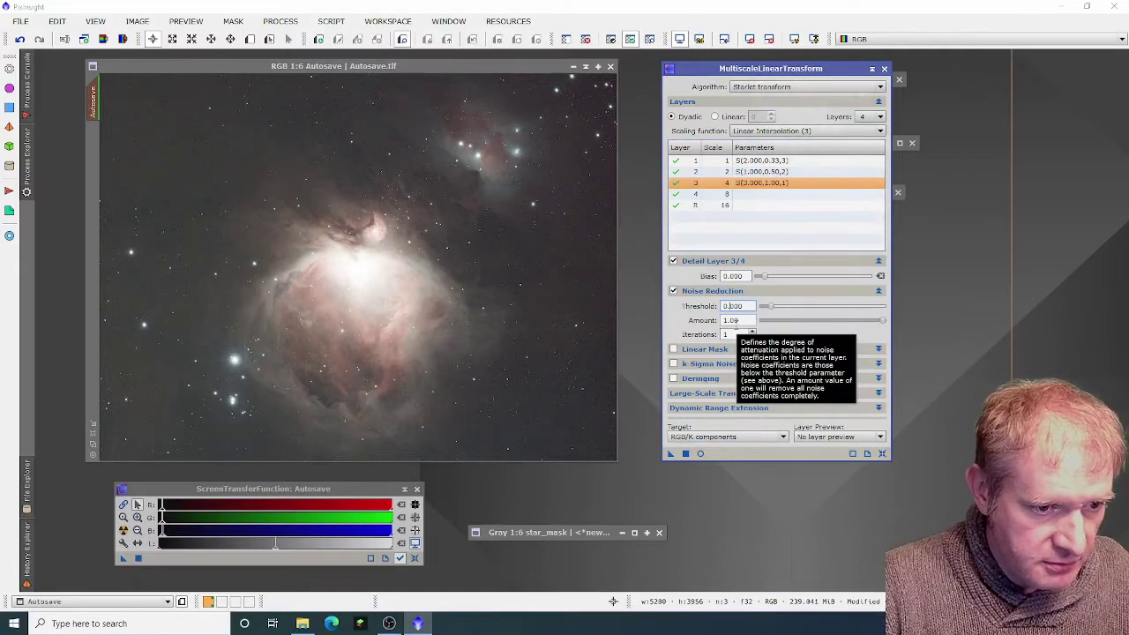
key(Tab)
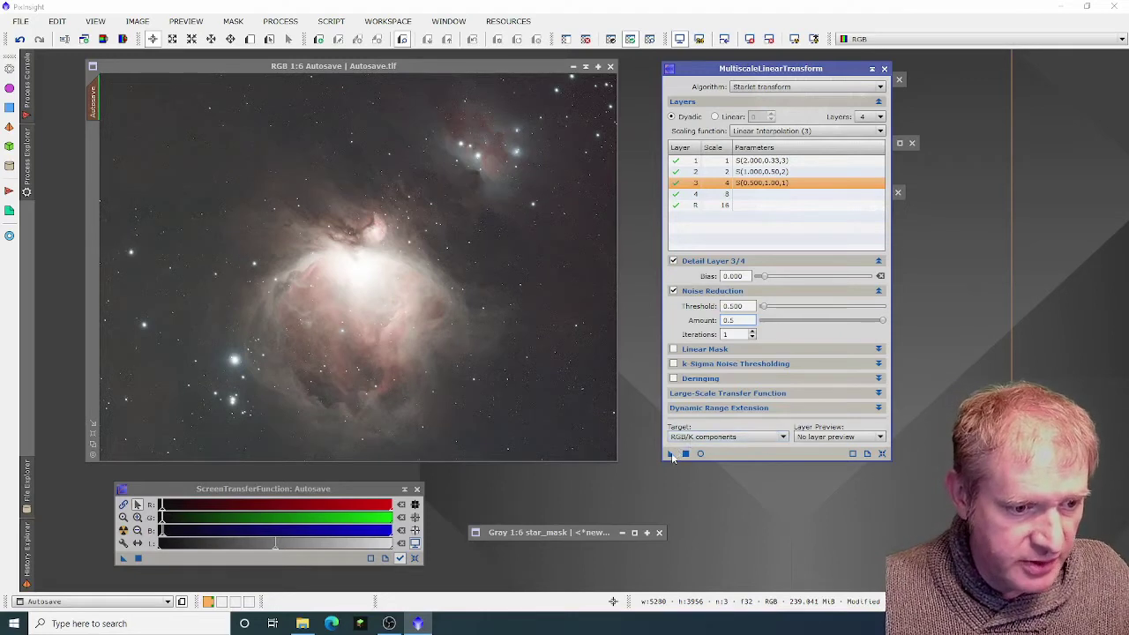
drag(670, 456, 472, 331)
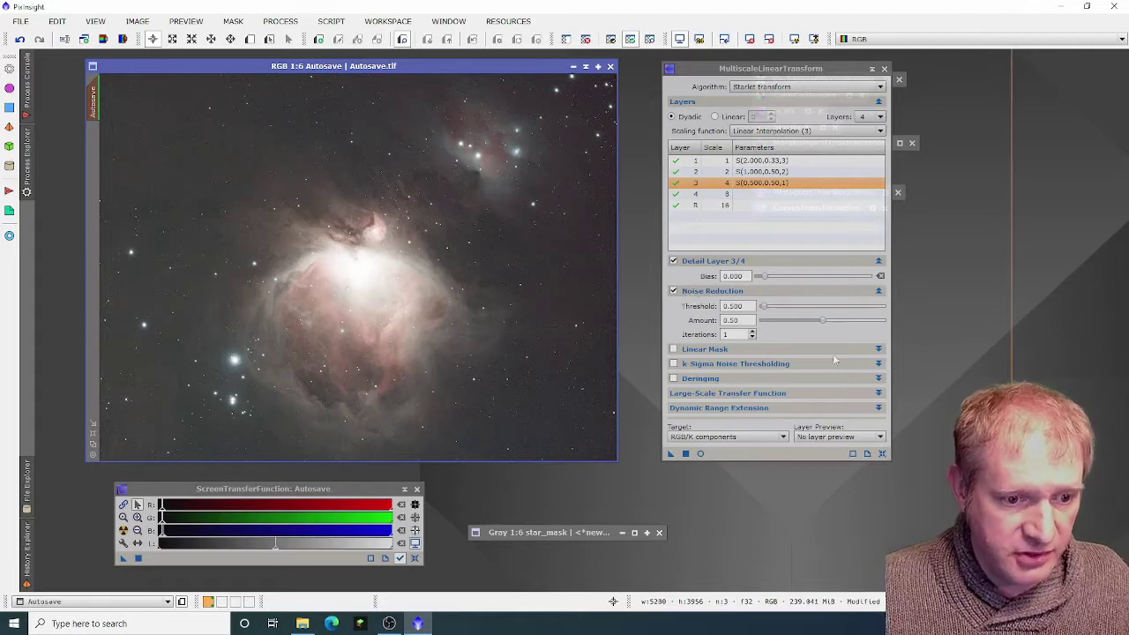
Step: Reset the MultiscaleLinearTransform settings and set the number of layers to 7
click(881, 454)
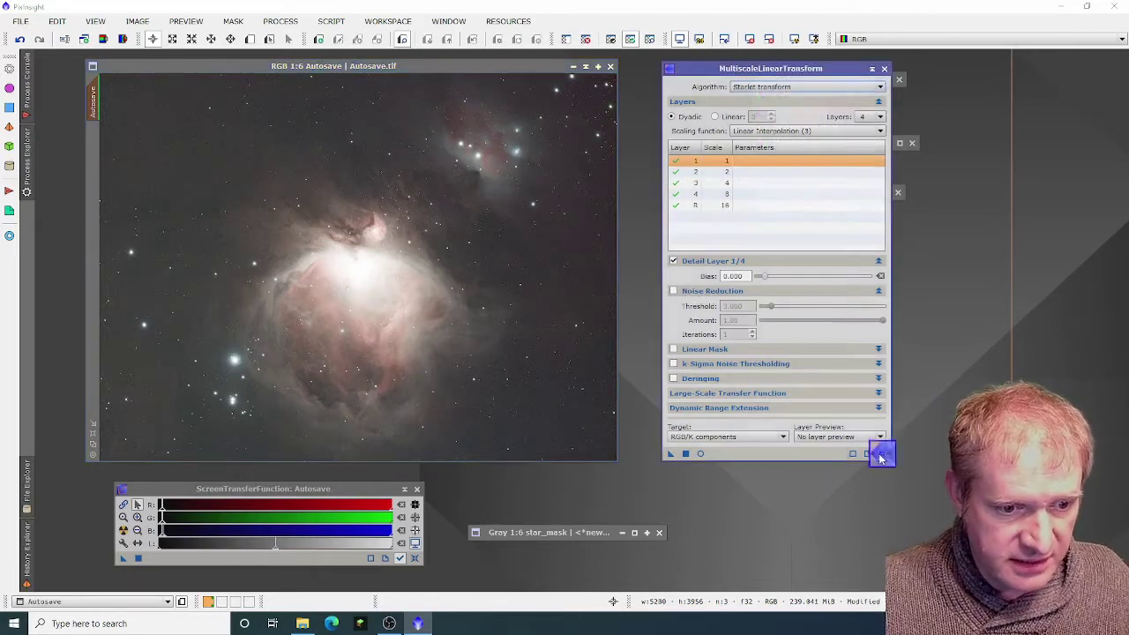
click(882, 118)
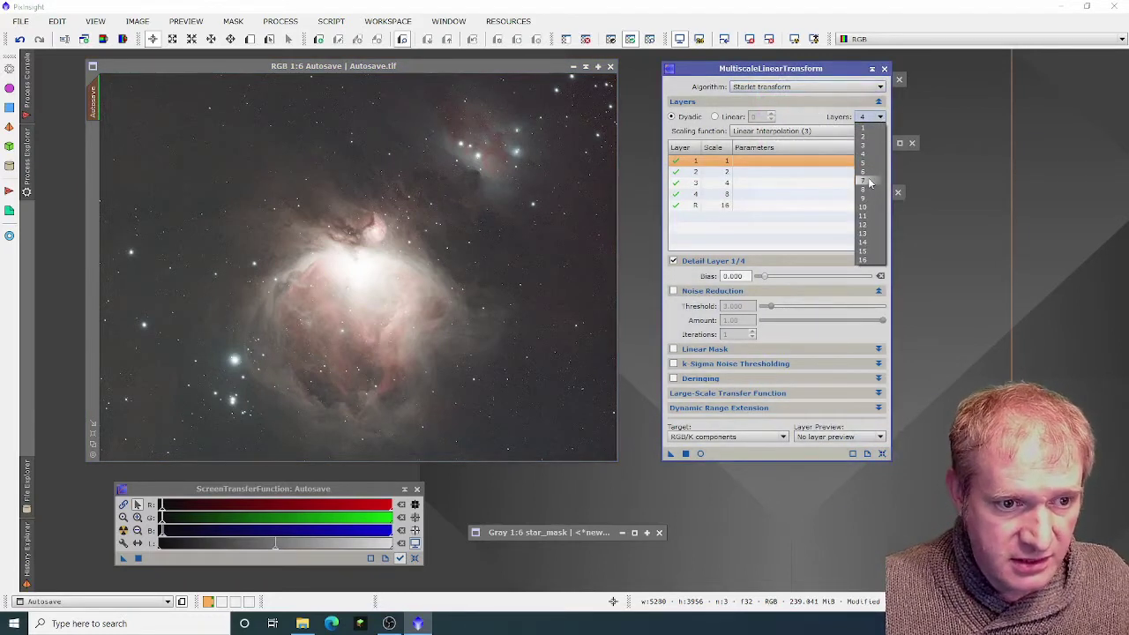
click(868, 185)
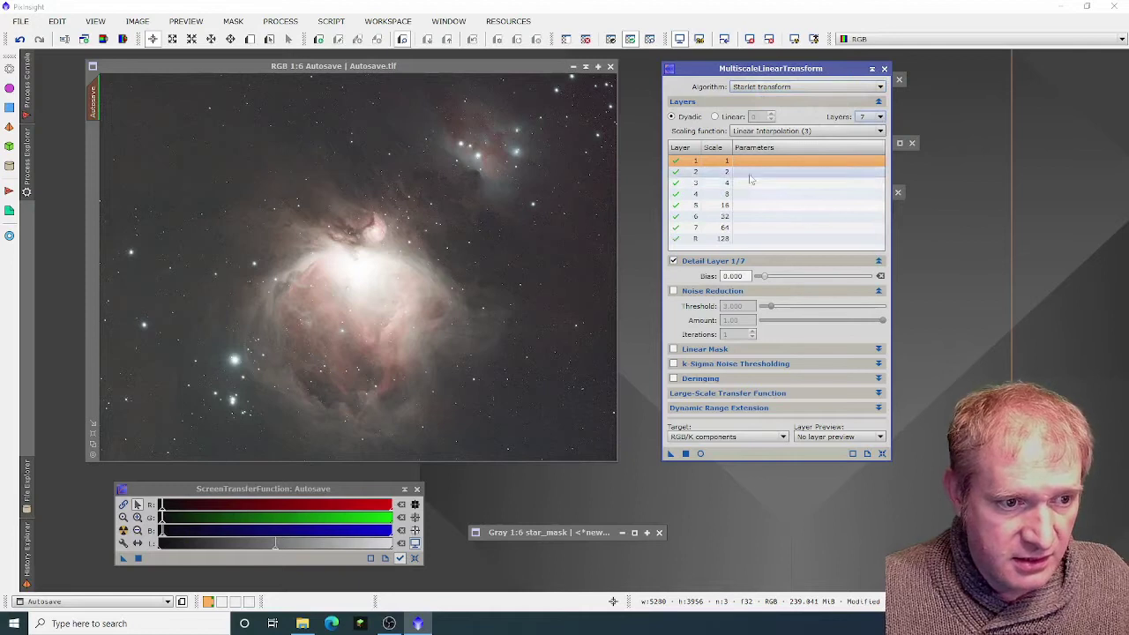
Step: Enable noise reduction for layers 1 and 2 at threshold 3.000 and for layer 3 at threshold 2.000
click(673, 290)
click(707, 172)
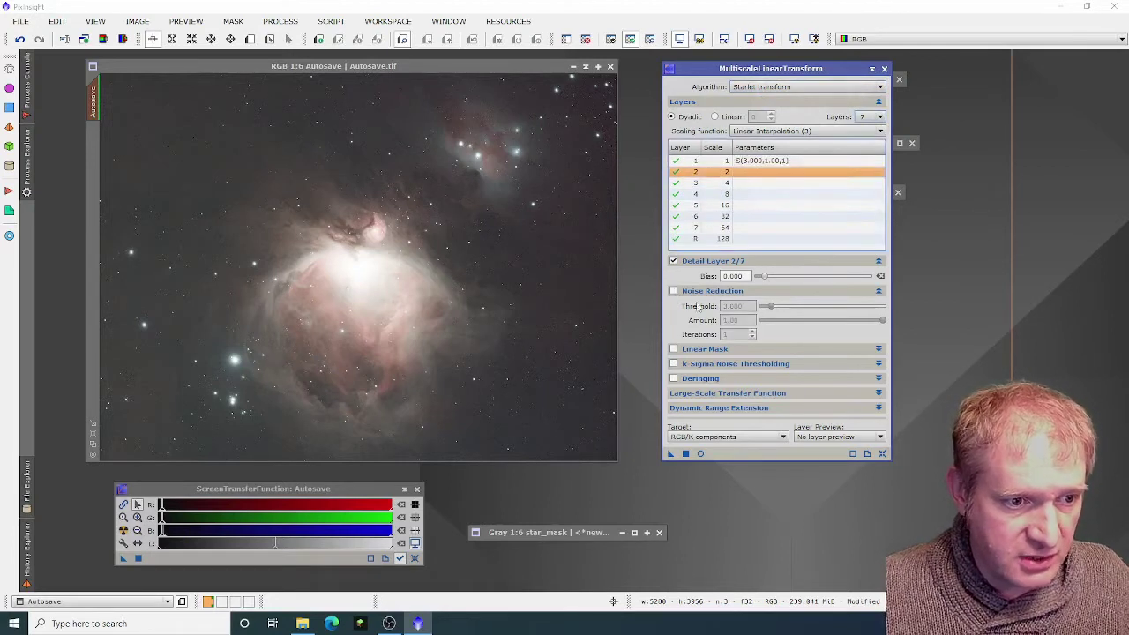
click(673, 290)
click(707, 182)
click(673, 290)
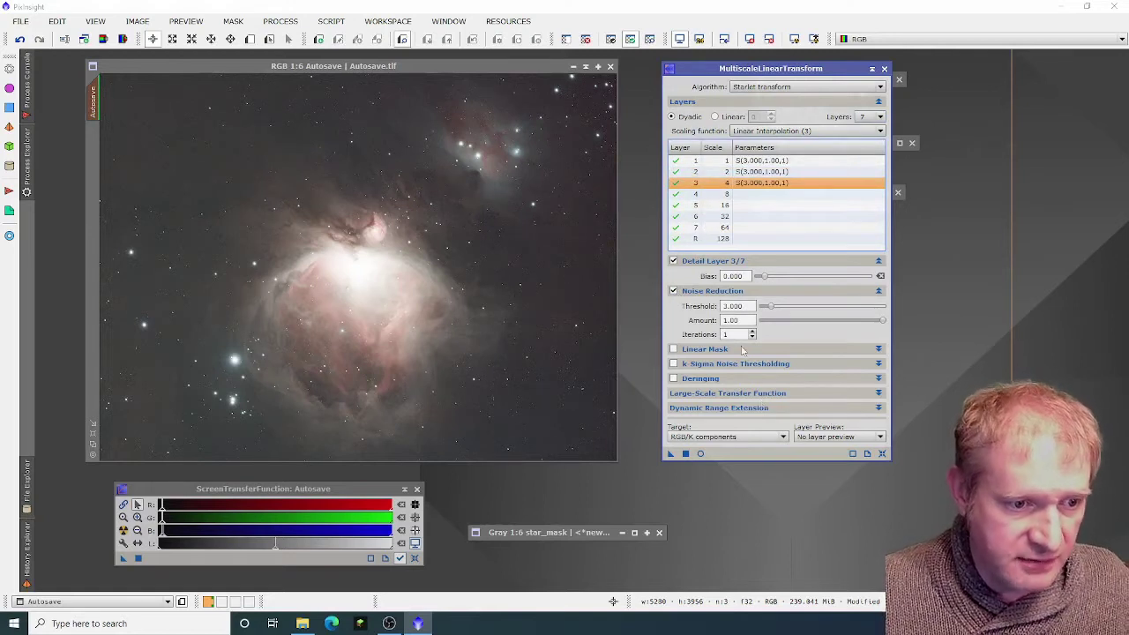
click(728, 306)
key(BackSpace)
text(2)
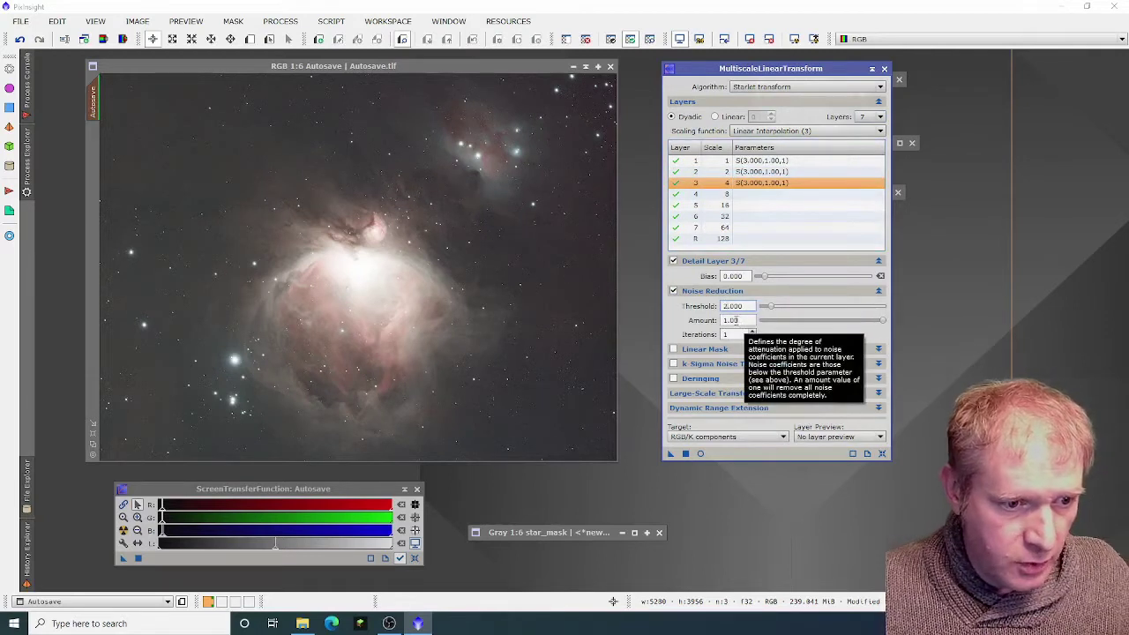
Step: Enable noise reduction for layer 4 with a threshold of 1.000
click(732, 198)
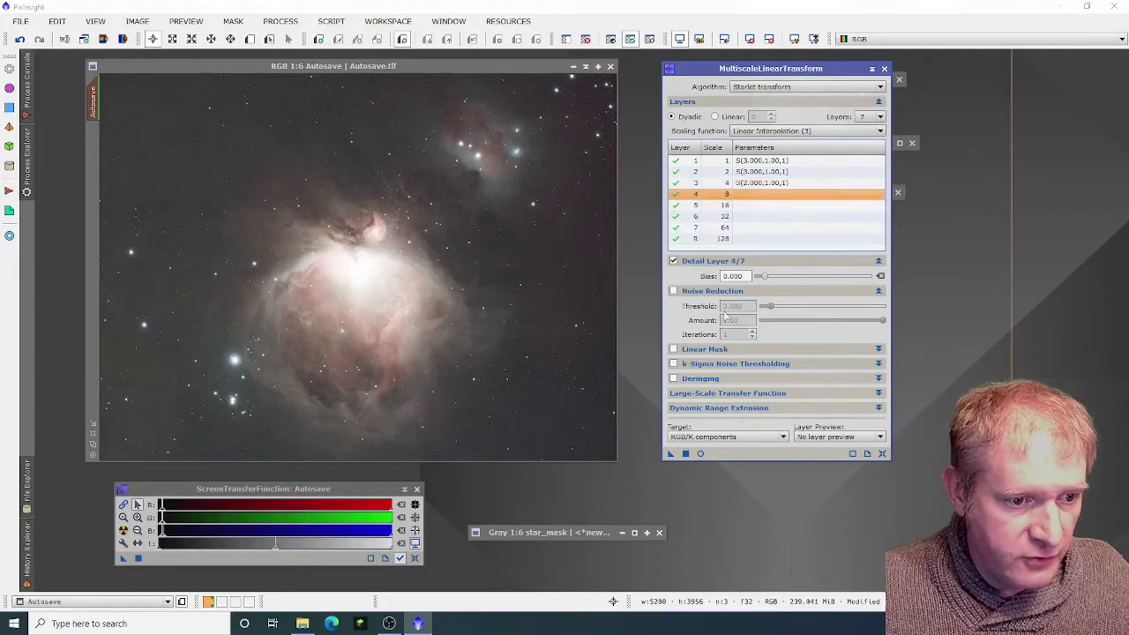
click(673, 291)
click(729, 306)
key(BackSpace)
text(1)
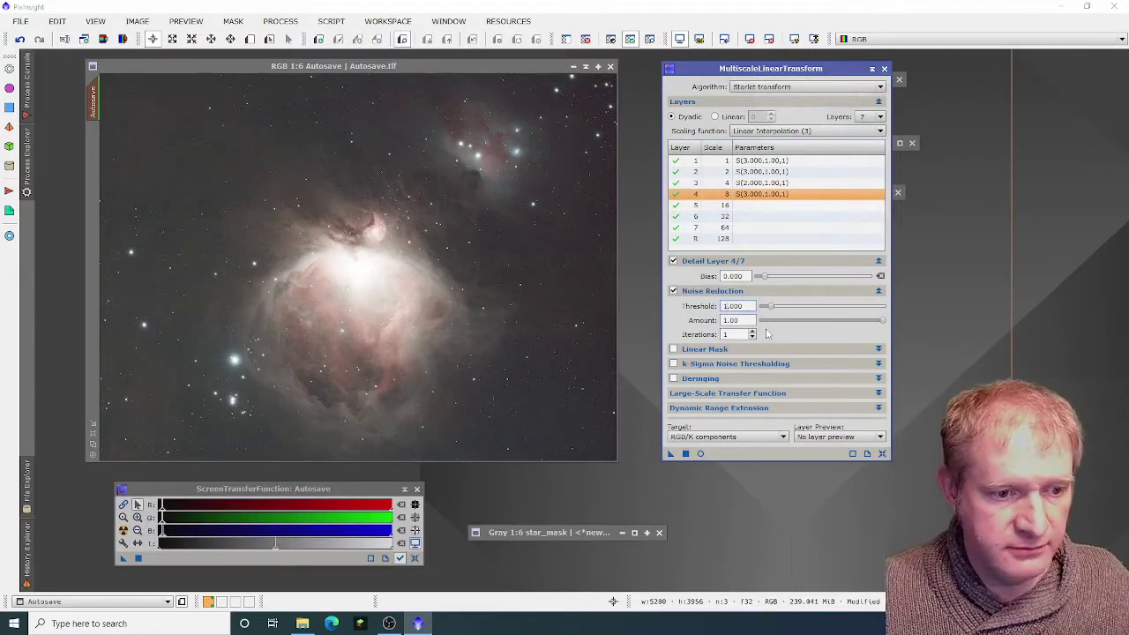
Step: Target Chrominance (restore CIE Y), apply MultiscaleLinearTransform to the Autosave image and collapse the process window to its icon
click(743, 437)
click(705, 471)
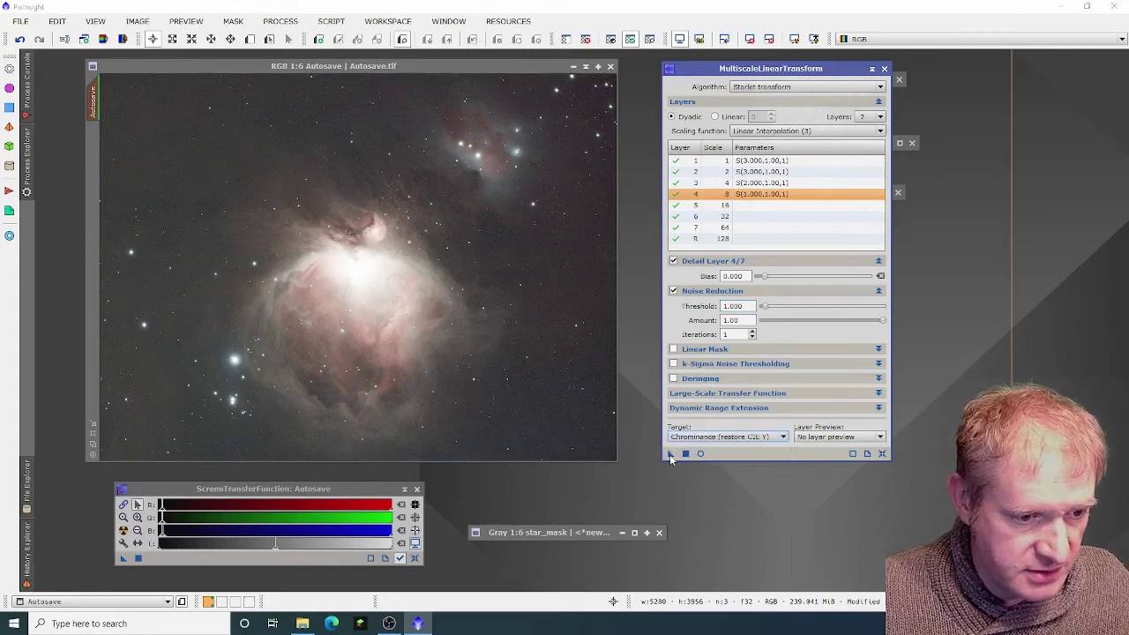
click(670, 454)
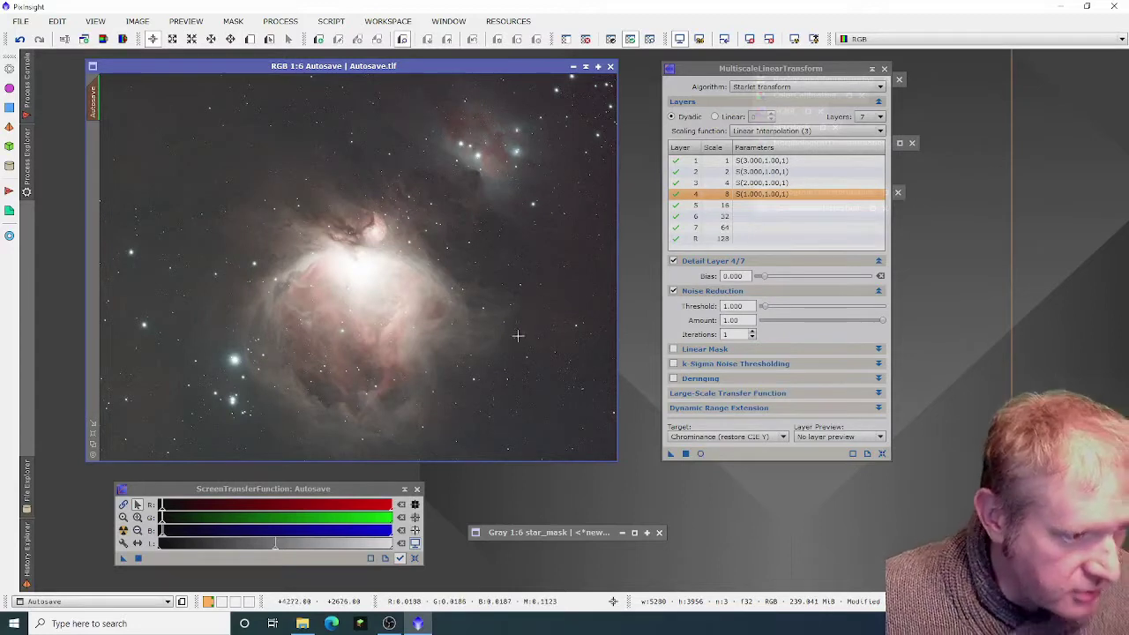
drag(866, 69, 869, 73)
click(888, 89)
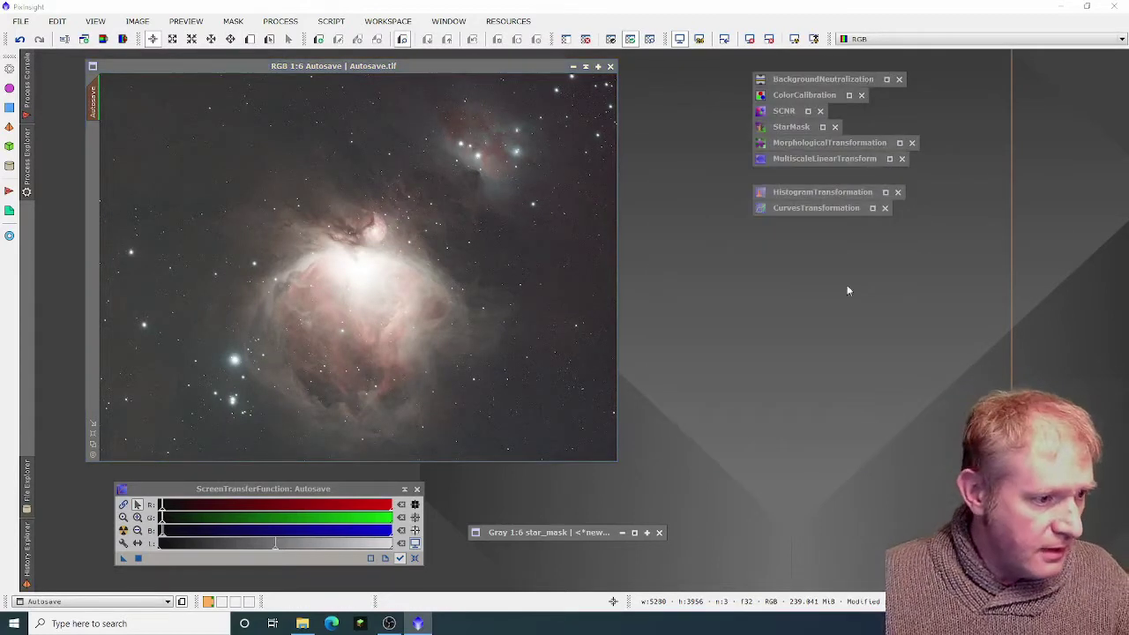
Step: Start a DynamicBackgroundExtraction session on the Autosave image, with its process window beside the image
click(287, 23)
mouse_move(433, 16)
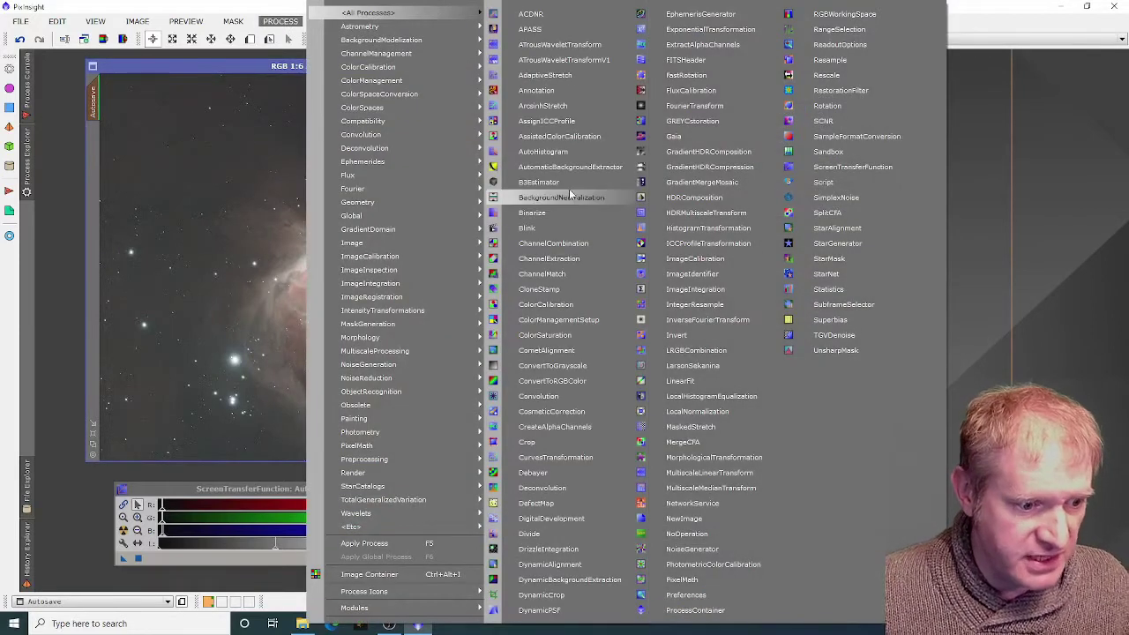
click(569, 579)
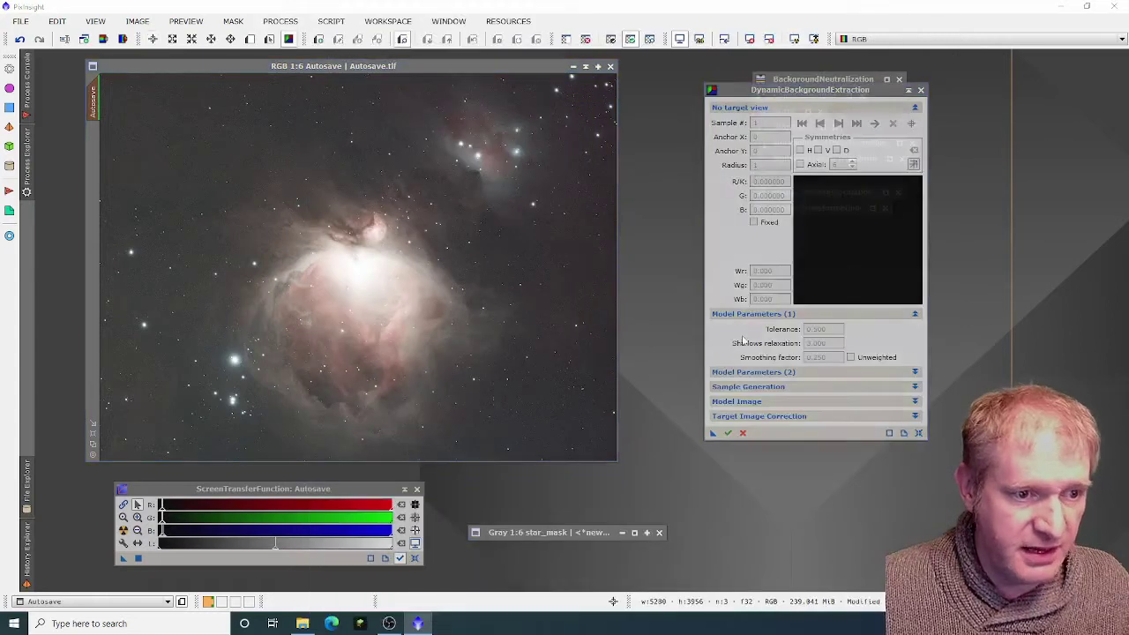
drag(805, 94, 752, 90)
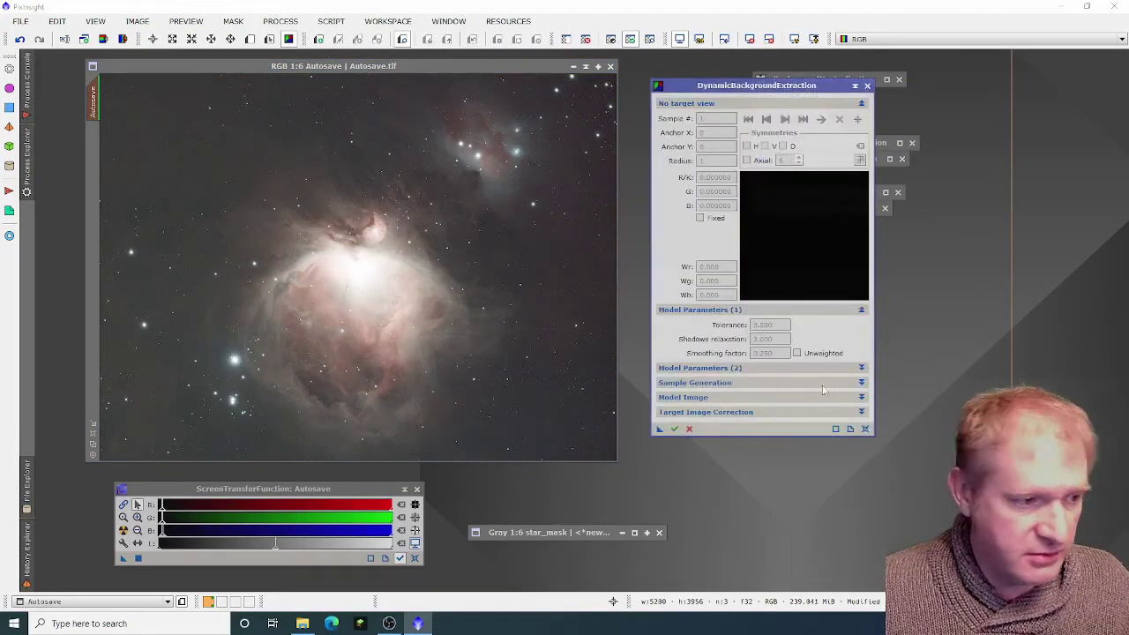
click(247, 322)
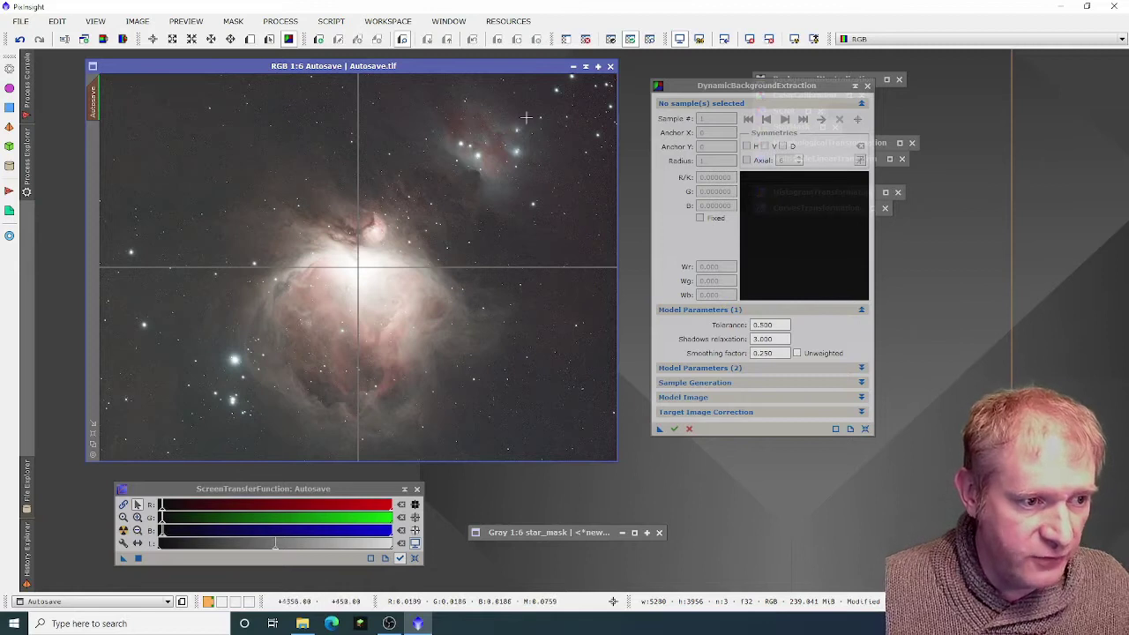
Step: Place background samples densely along the image's left side, from the top corner to the bottom corner, avoiding stars
click(111, 84)
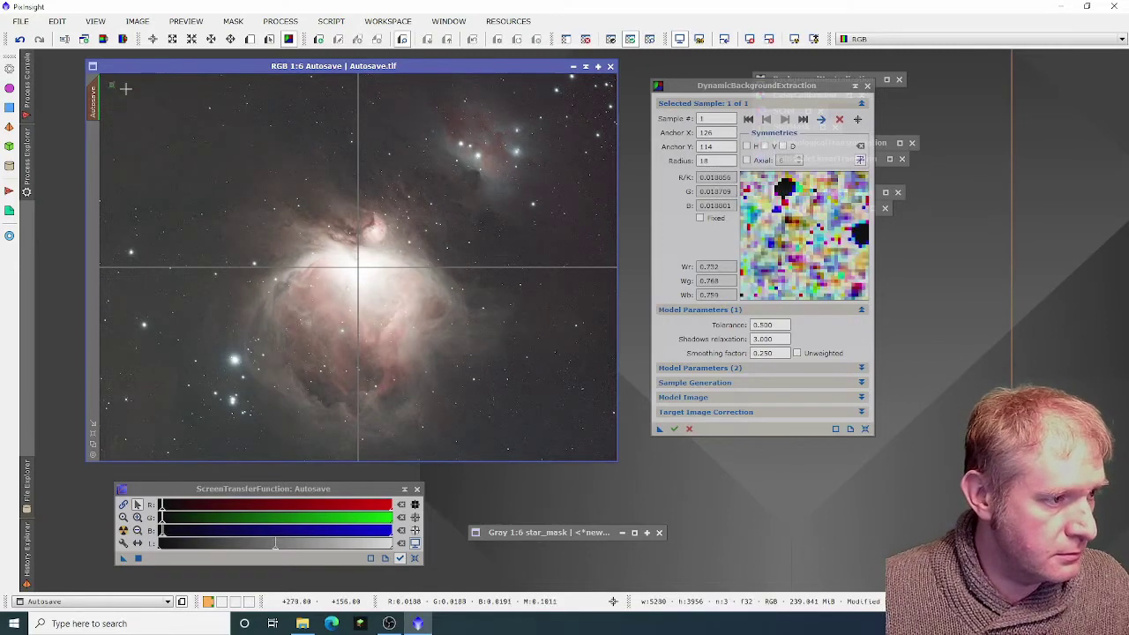
click(123, 104)
click(150, 92)
click(121, 125)
click(135, 146)
click(164, 124)
click(187, 111)
click(157, 142)
click(132, 169)
click(106, 171)
click(109, 123)
click(130, 189)
click(159, 188)
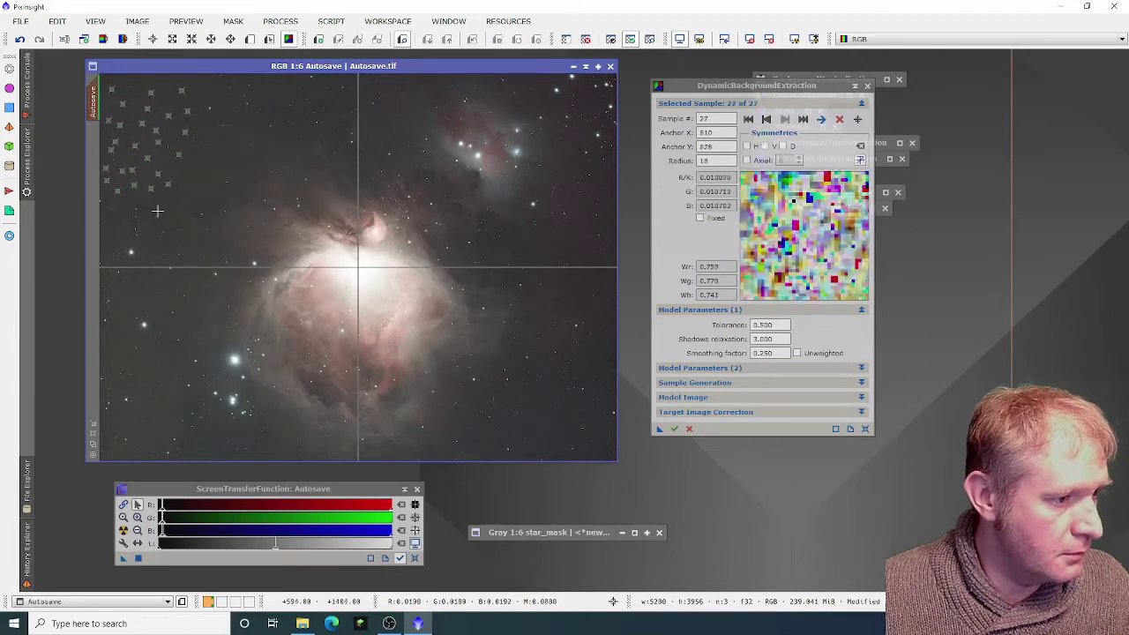
click(139, 203)
click(109, 236)
click(118, 222)
click(133, 231)
click(148, 231)
click(157, 243)
click(162, 228)
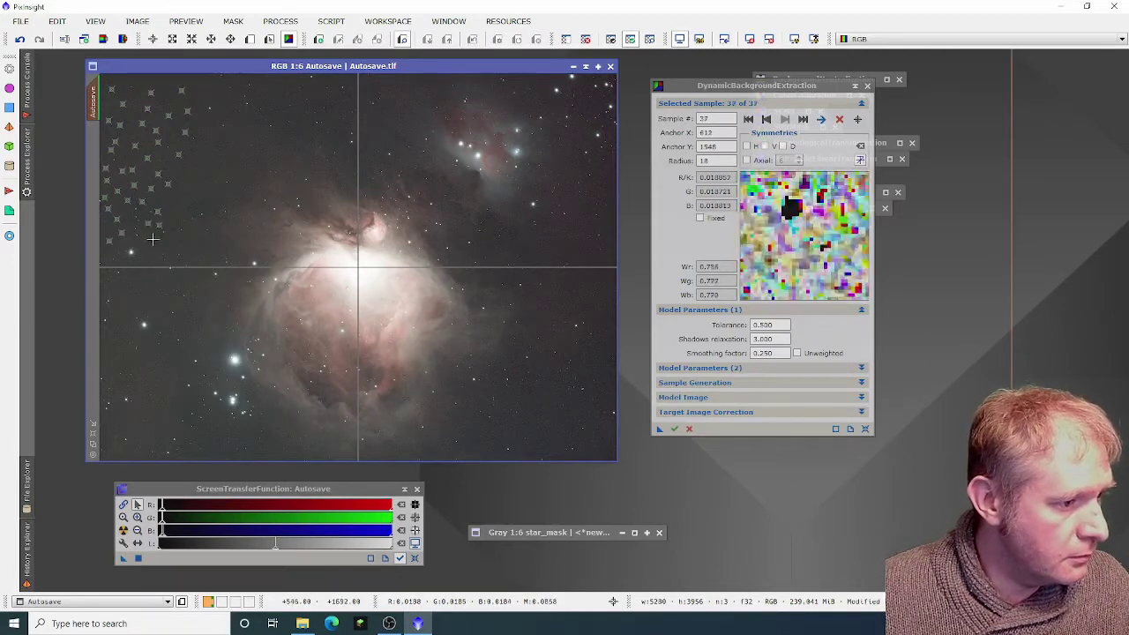
click(145, 254)
click(151, 275)
click(122, 258)
click(111, 279)
click(132, 275)
click(118, 315)
click(114, 333)
click(113, 346)
click(132, 302)
click(149, 295)
click(158, 321)
click(152, 340)
click(129, 359)
click(111, 369)
click(143, 355)
click(152, 371)
click(168, 383)
click(122, 393)
click(120, 414)
click(113, 443)
click(142, 451)
click(141, 437)
click(150, 411)
click(141, 391)
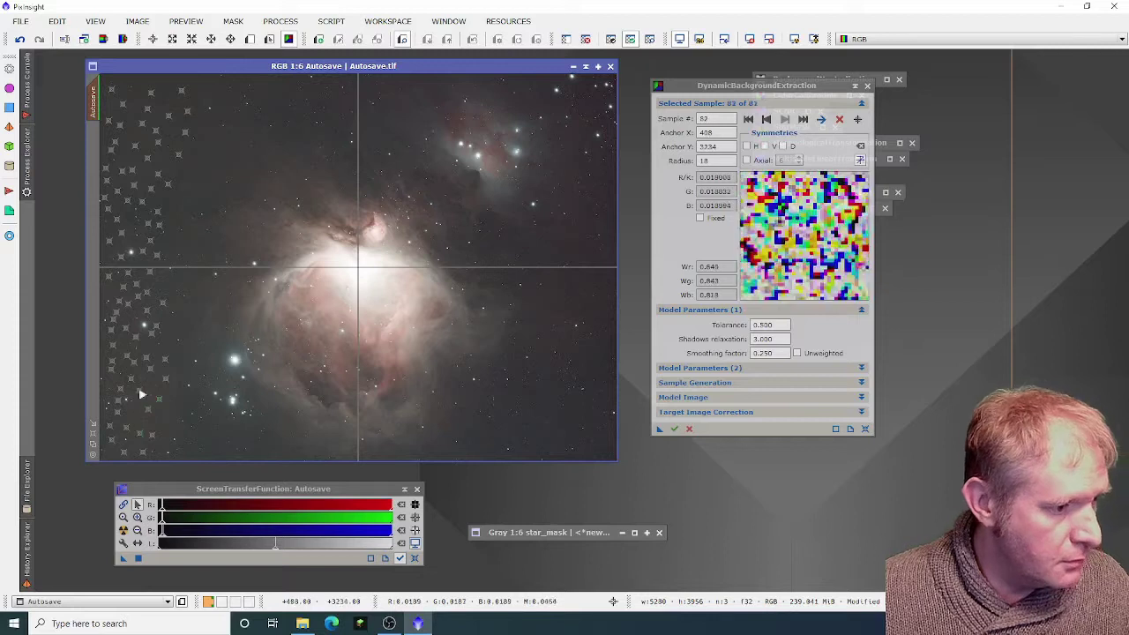
Step: Place background samples along the image's right side, from the bottom corner to the top corner, avoiding stars
click(580, 381)
click(600, 447)
click(555, 417)
click(547, 432)
click(605, 408)
click(605, 381)
click(578, 369)
click(605, 369)
click(605, 350)
click(587, 351)
click(592, 328)
click(580, 311)
click(568, 306)
click(605, 302)
click(581, 287)
click(605, 286)
click(568, 283)
click(592, 282)
click(553, 259)
click(572, 255)
click(586, 253)
click(588, 231)
click(603, 246)
click(592, 219)
click(609, 198)
click(595, 200)
click(602, 173)
click(578, 169)
click(597, 158)
click(590, 144)
click(575, 138)
click(590, 131)
click(588, 121)
click(593, 109)
click(592, 95)
click(588, 91)
click(580, 91)
click(565, 95)
click(556, 82)
click(590, 84)
Step: Add more background samples in the dark sky further in from the image's corners and edges, keeping clear of the nebula
click(269, 93)
click(239, 108)
click(203, 86)
click(208, 129)
click(196, 169)
click(194, 437)
click(219, 450)
click(192, 453)
click(165, 423)
click(510, 439)
click(529, 455)
click(519, 429)
click(547, 389)
click(550, 332)
click(585, 206)
click(521, 82)
click(251, 130)
click(242, 143)
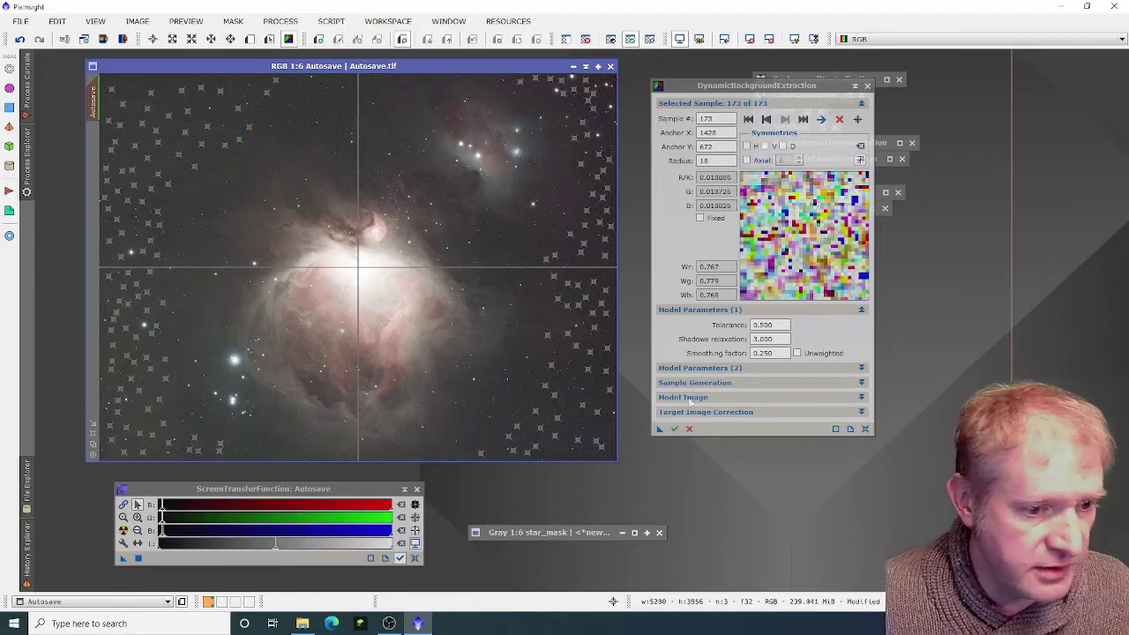
Step: Set the target image correction to Subtraction and execute DynamicBackgroundExtraction
click(861, 412)
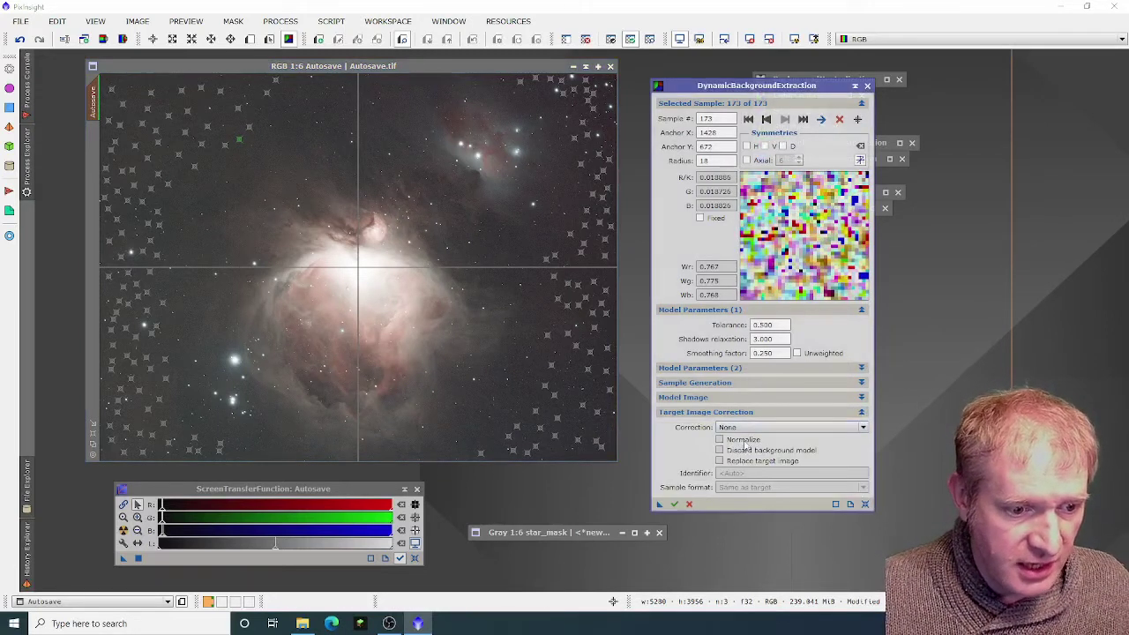
click(776, 427)
click(749, 438)
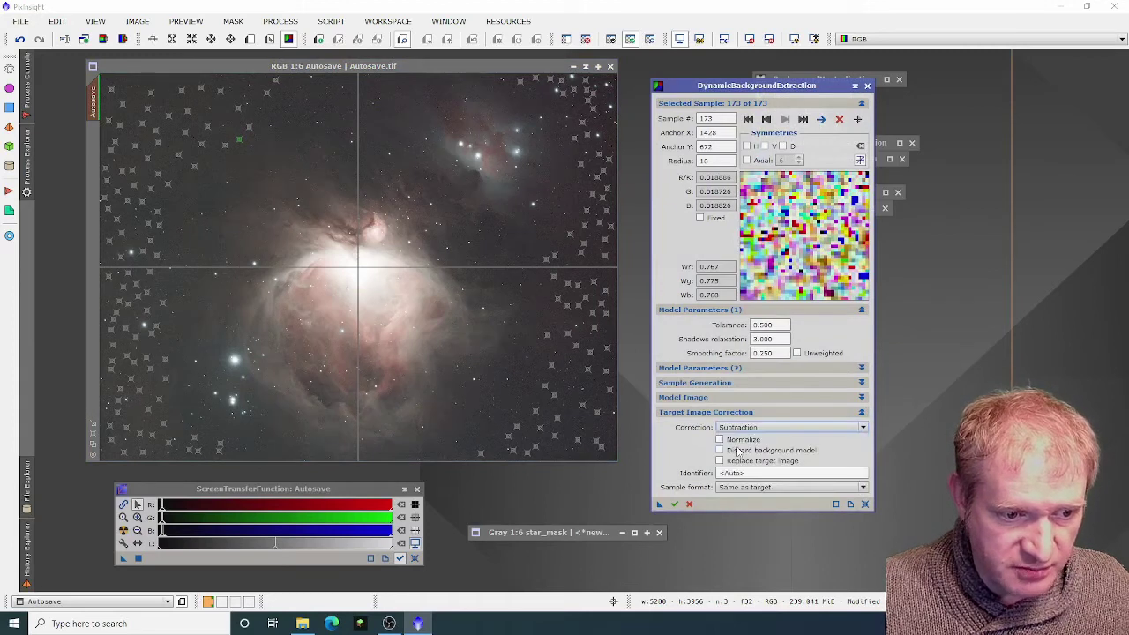
click(658, 504)
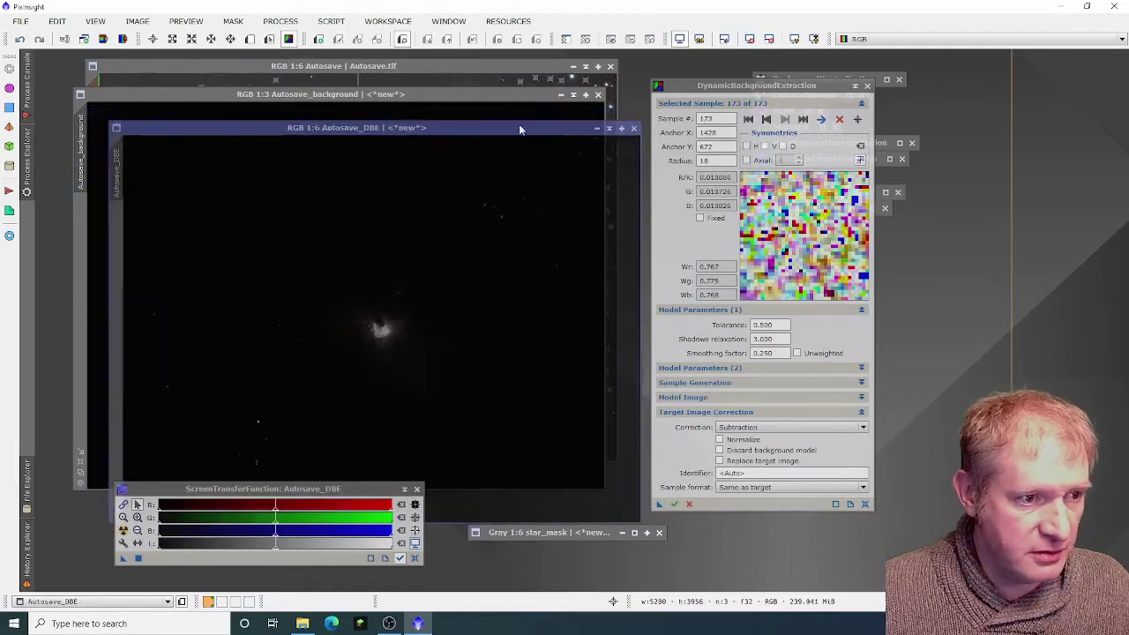
Step: Minimize the original Autosave image and auto-stretch the Autosave_background image
click(505, 64)
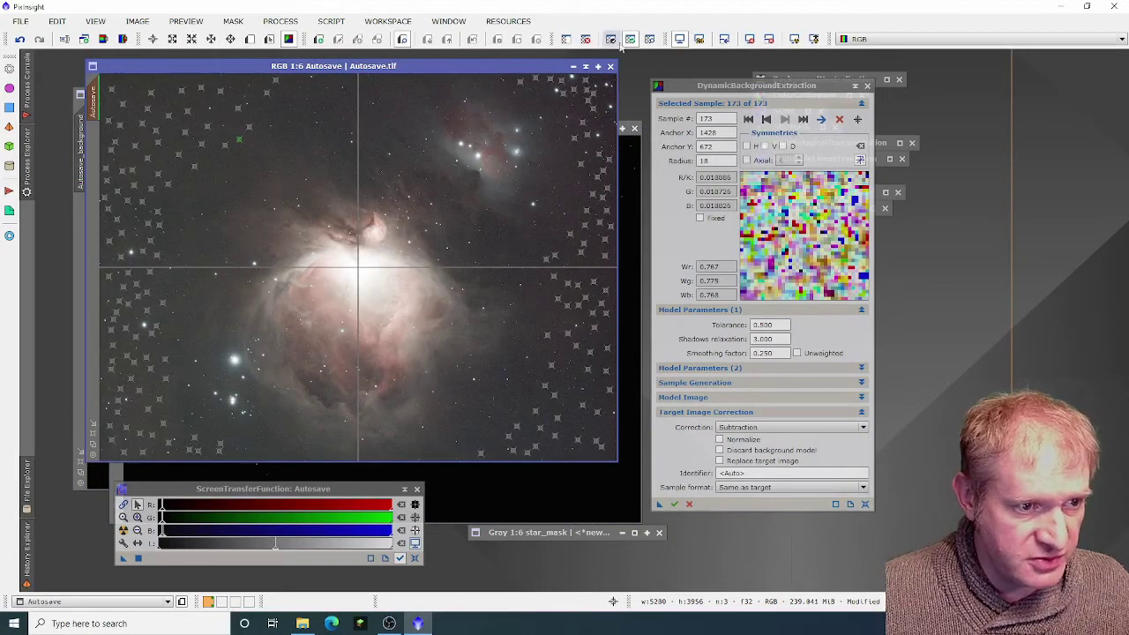
click(586, 67)
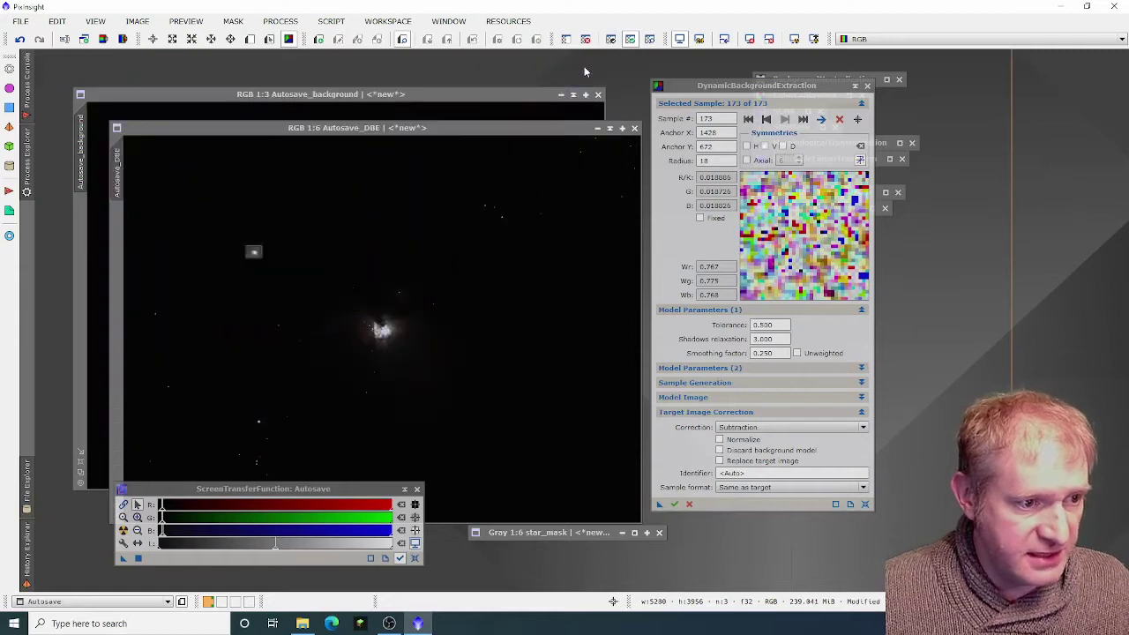
click(420, 95)
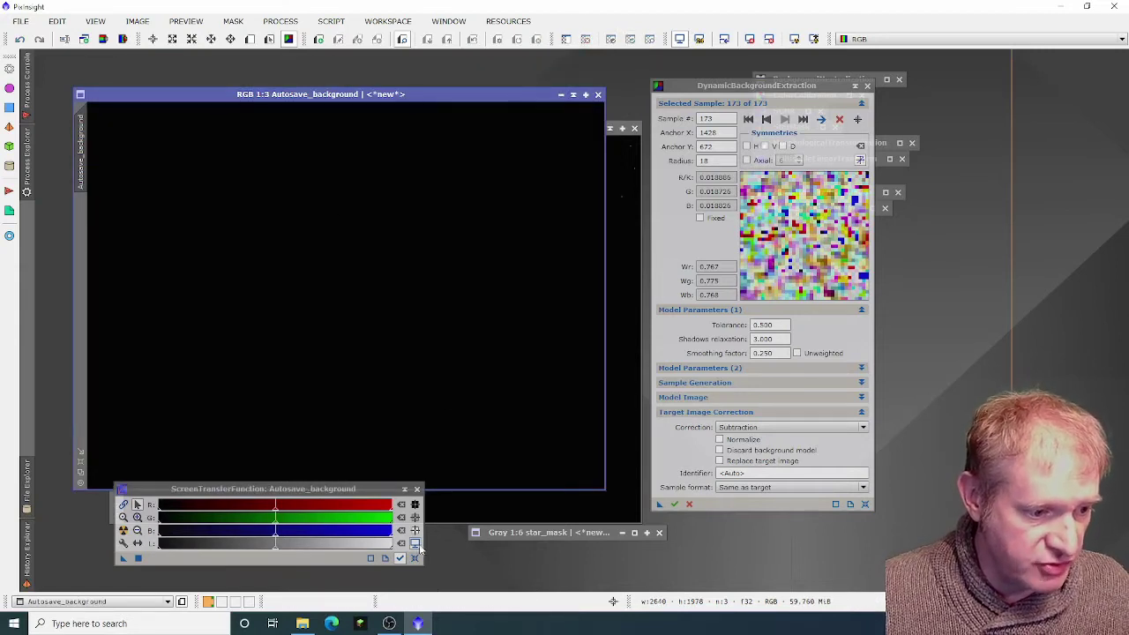
click(124, 530)
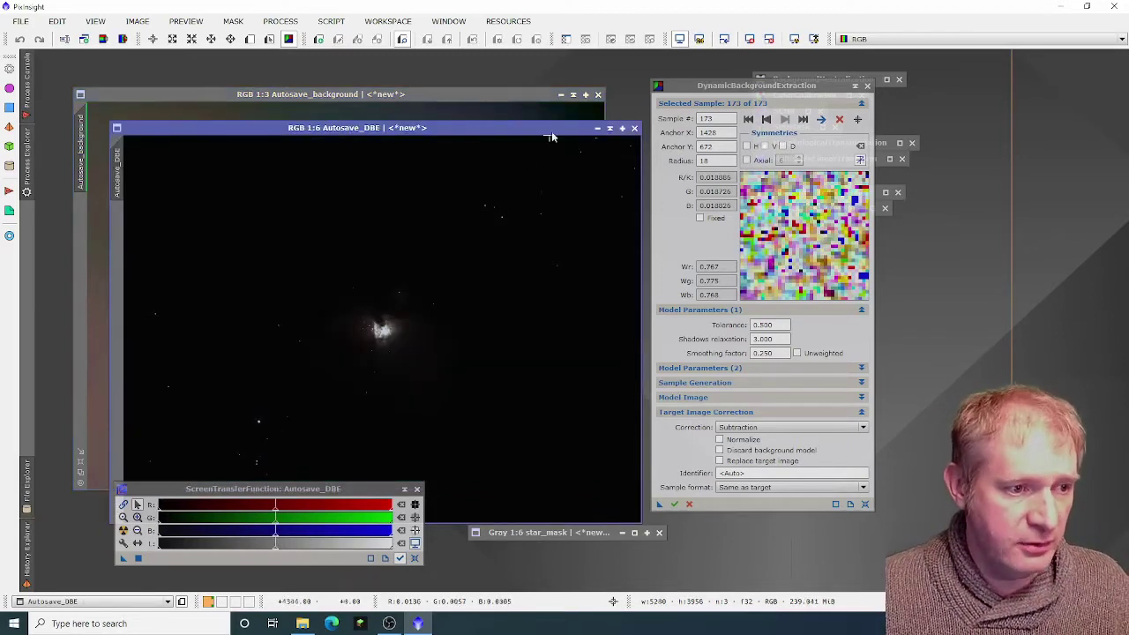
Step: Auto-stretch the Autosave_DBE image and collapse the Autosave_background image and the DynamicBackgroundExtraction window out of the way
drag(529, 123, 518, 82)
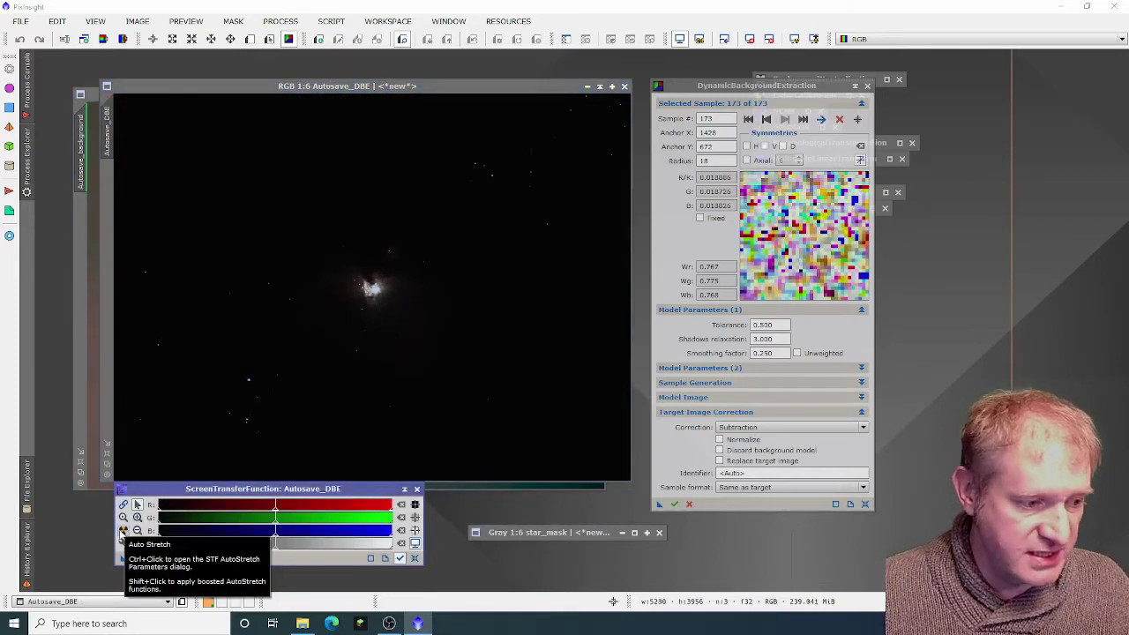
click(123, 530)
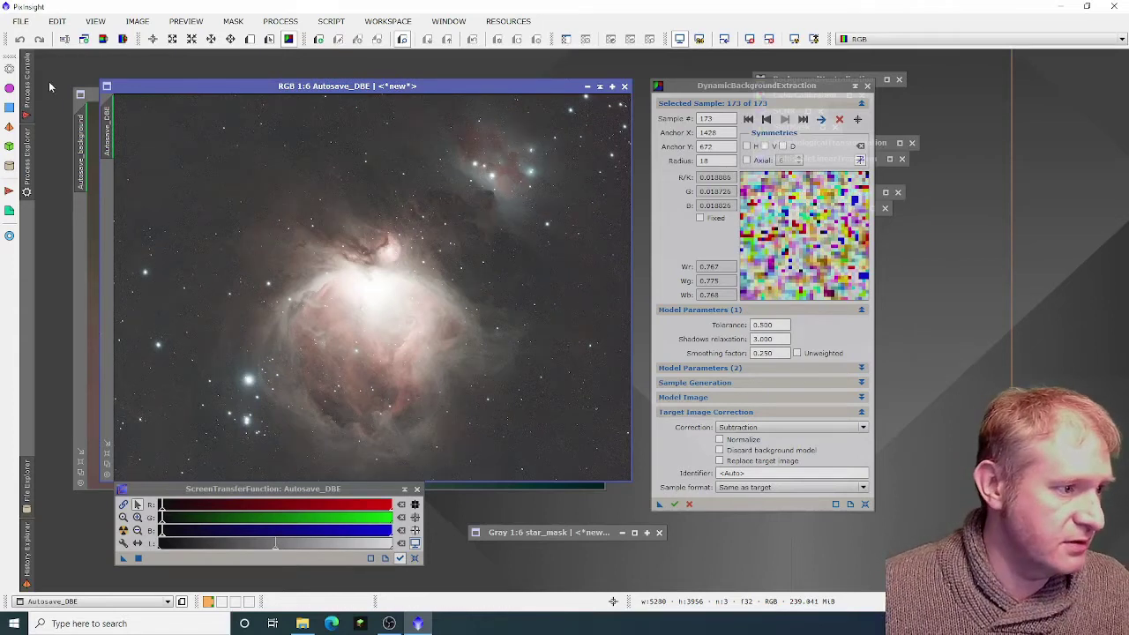
double_click(83, 93)
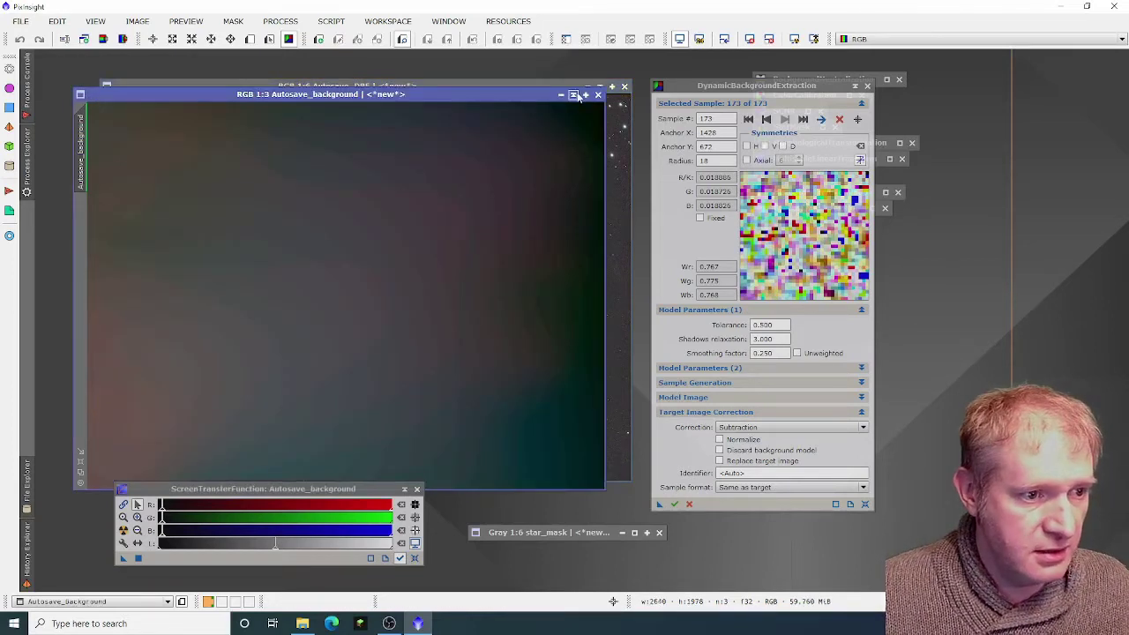
click(573, 94)
mouse_move(348, 288)
mouse_down()
mouse_move(565, 571)
mouse_move(582, 562)
mouse_up()
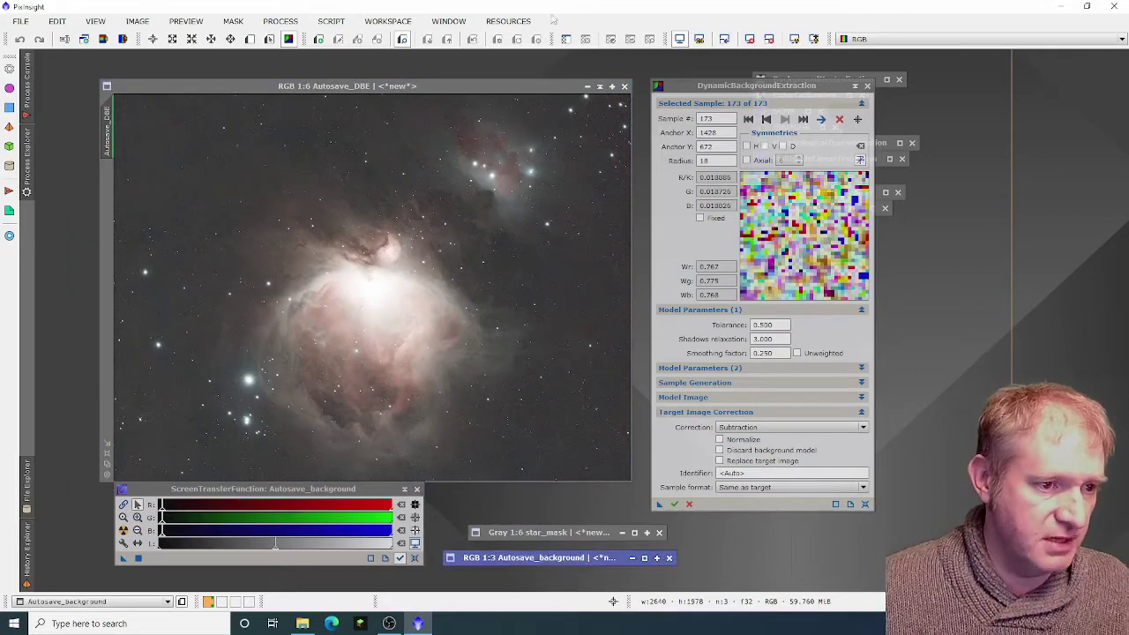
drag(499, 88, 453, 73)
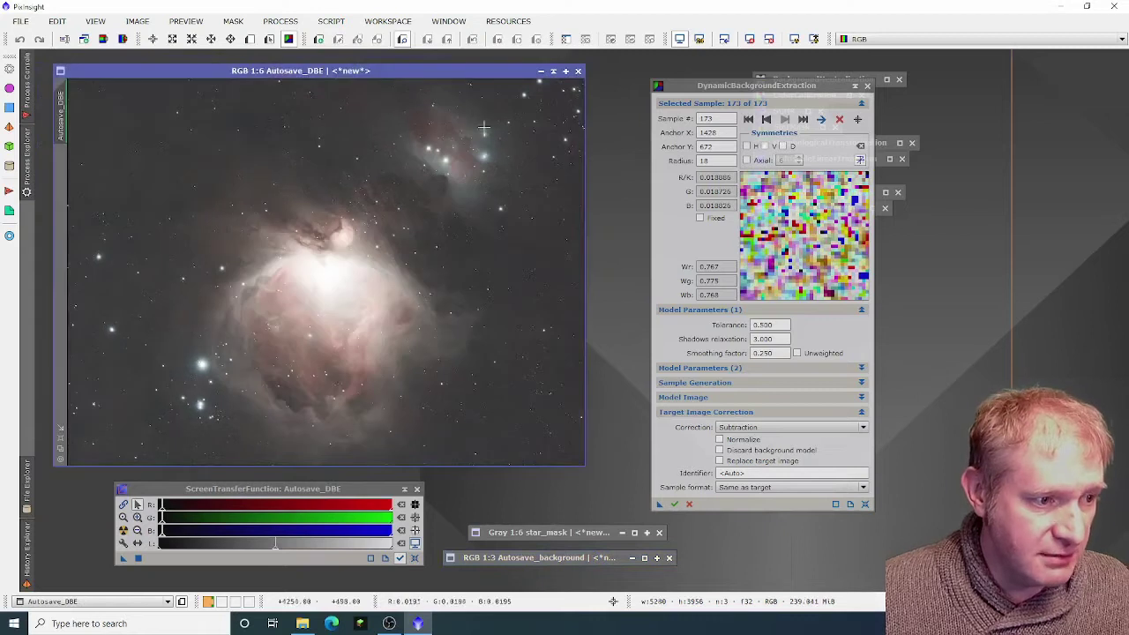
click(854, 85)
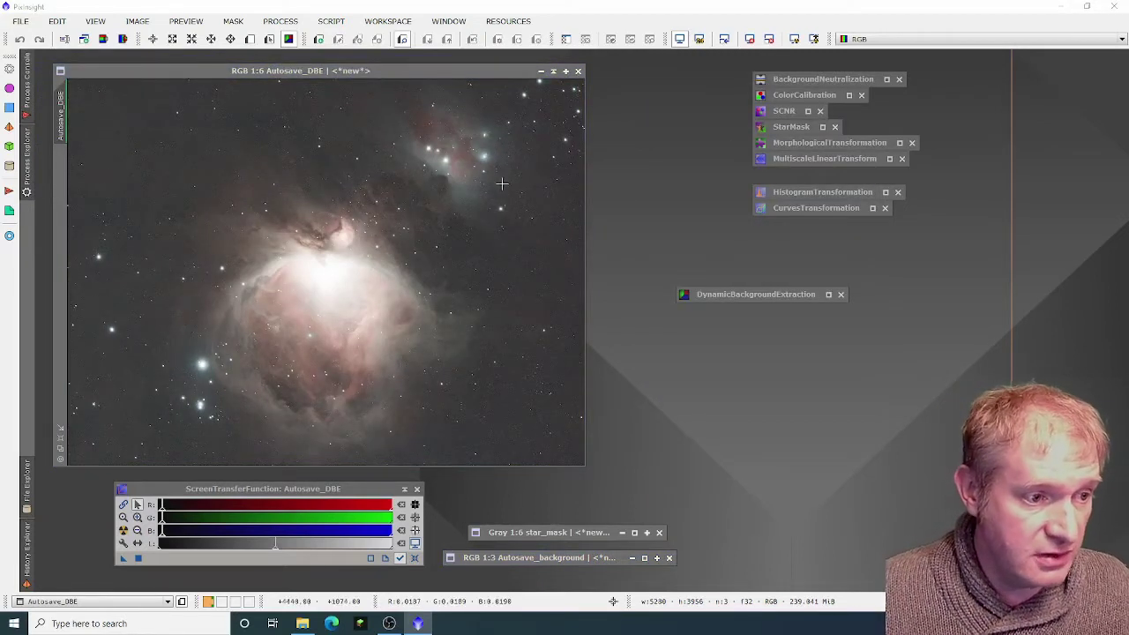
Step: Run the EZ Denoise script from the EZ Processing Suite on the Autosave_DBE image
click(331, 20)
mouse_move(394, 94)
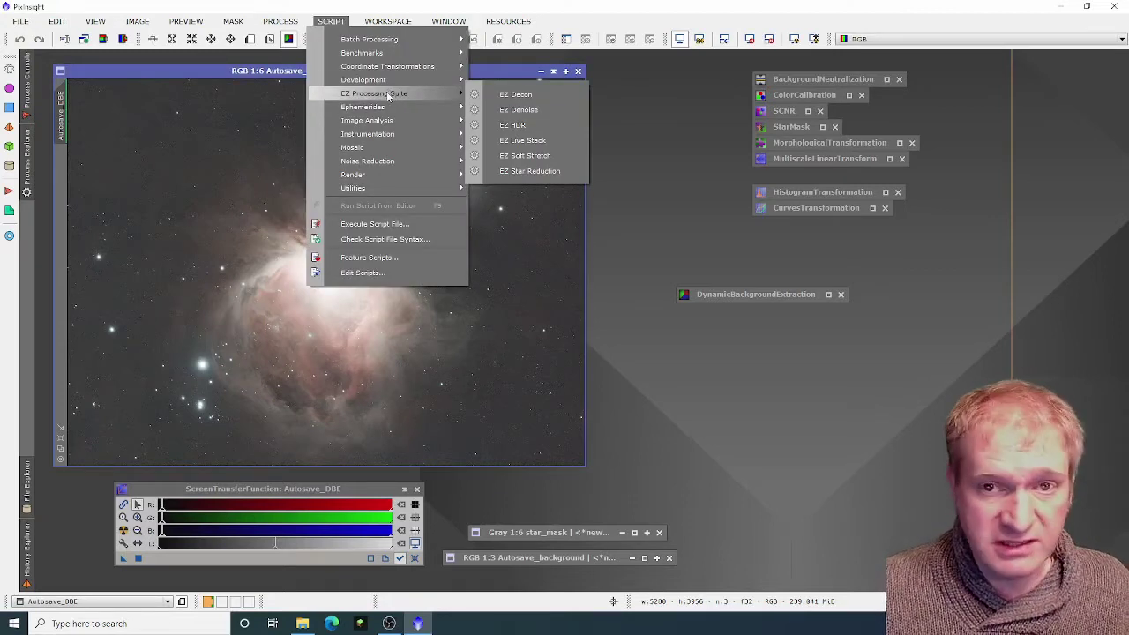
click(517, 112)
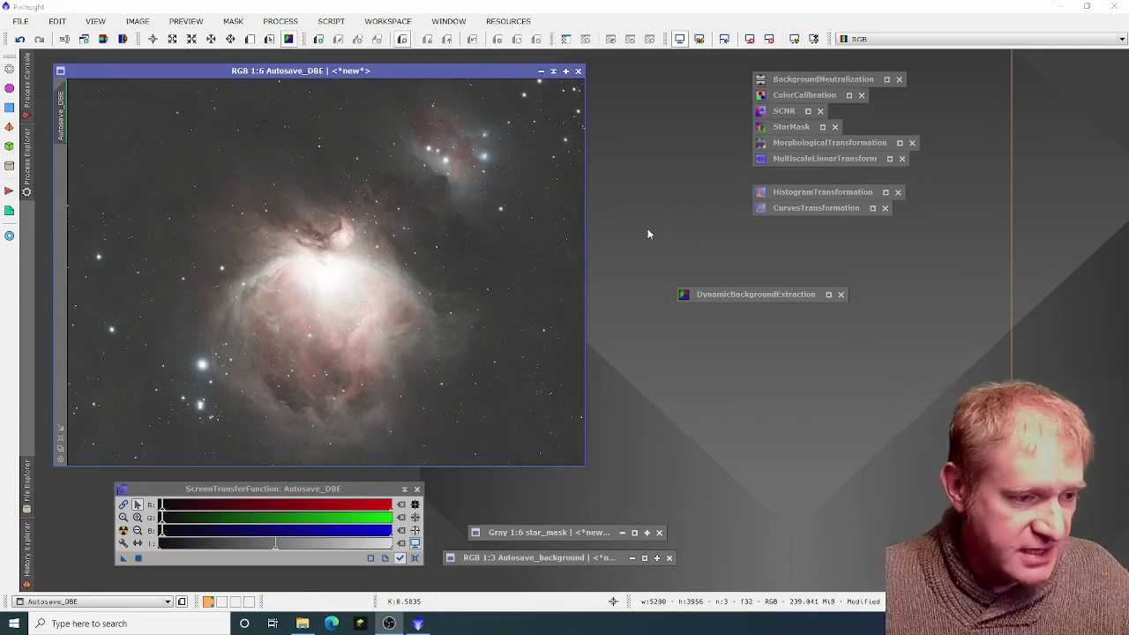
Step: Reset the screen stretch of the denoised Autosave_DBE image and auto-stretch it again
drag(459, 70, 484, 69)
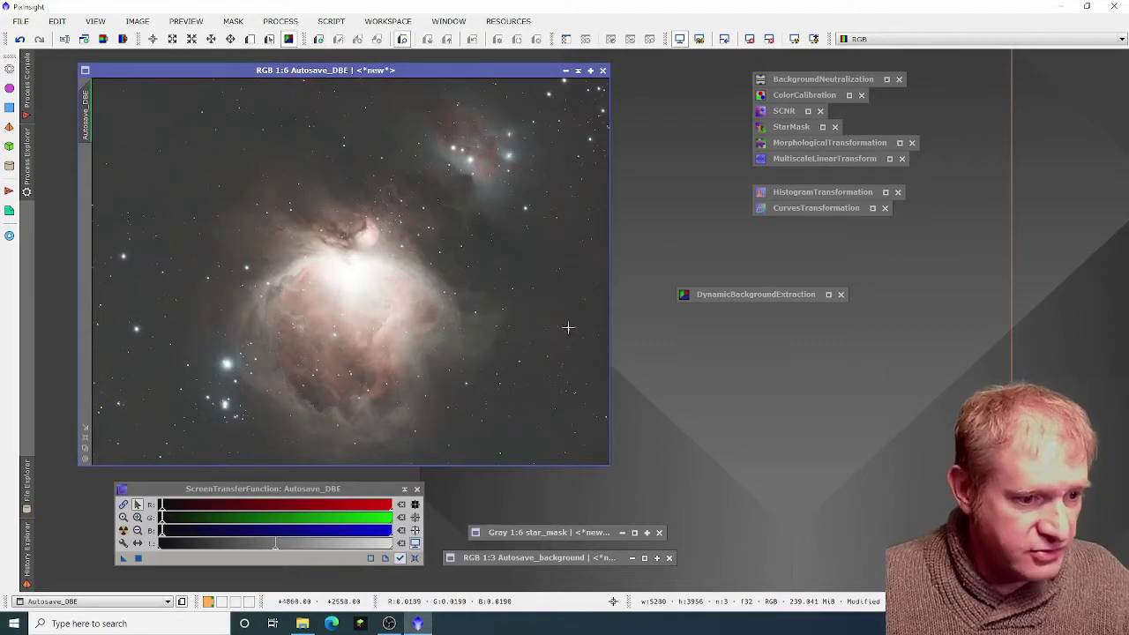
drag(485, 71, 450, 67)
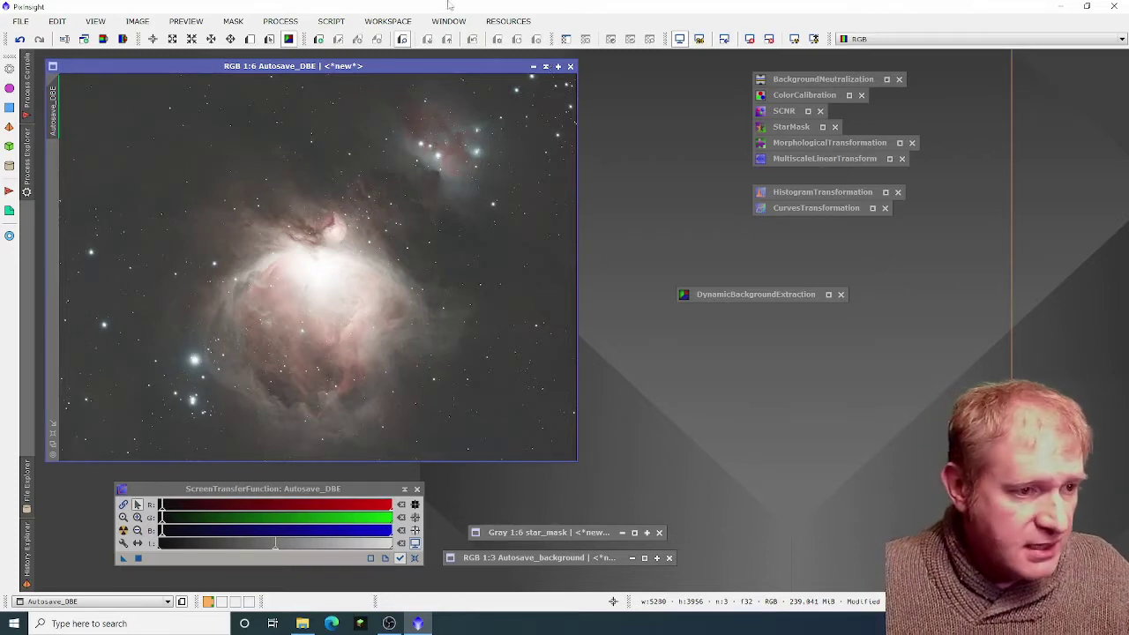
drag(415, 65, 436, 65)
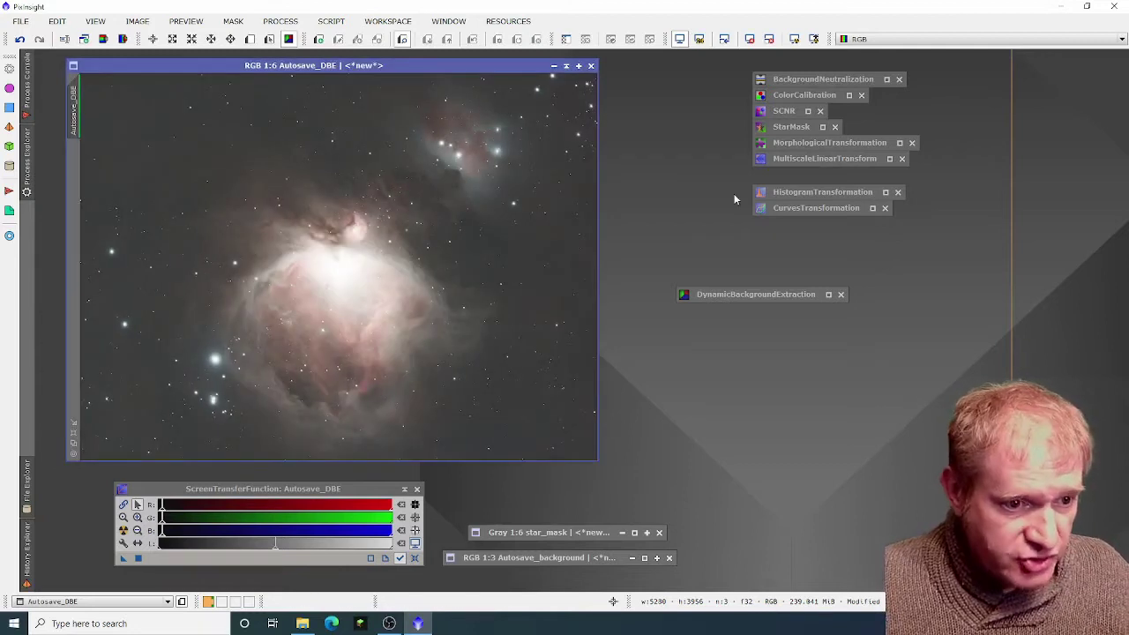
click(414, 557)
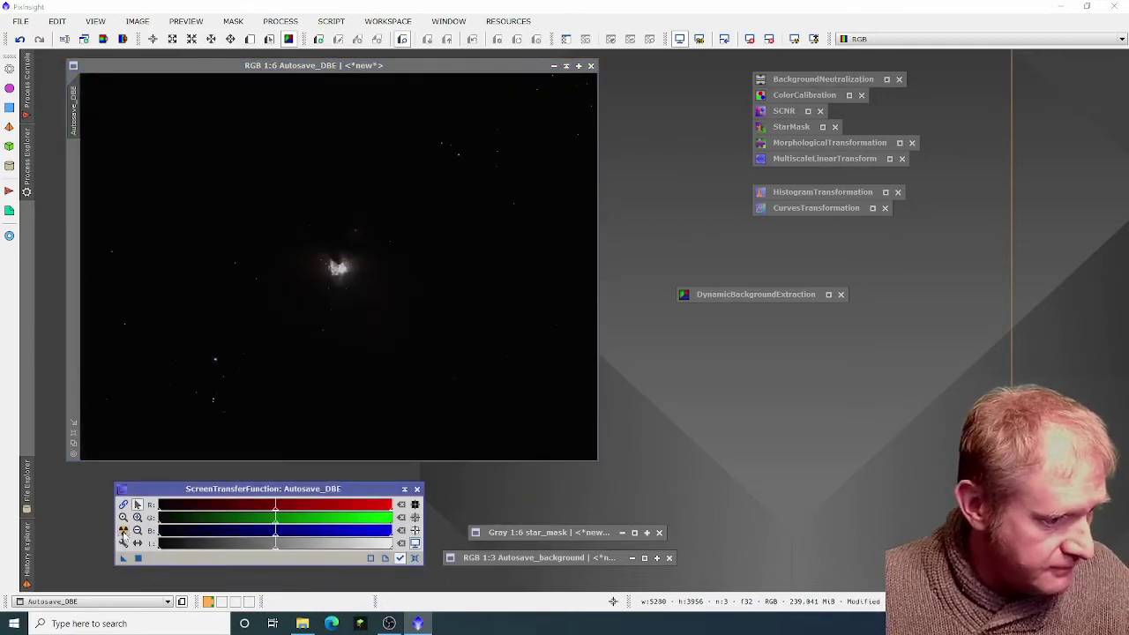
click(124, 530)
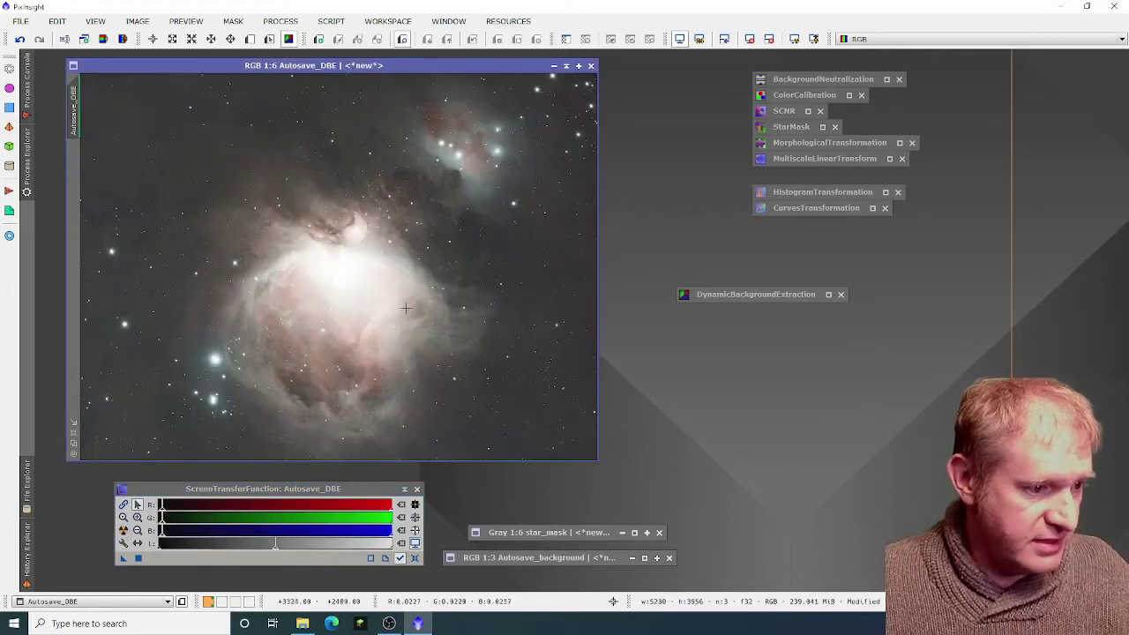
Step: Open HistogramTransformation and transfer the current ScreenTransferFunction stretch into it
click(795, 193)
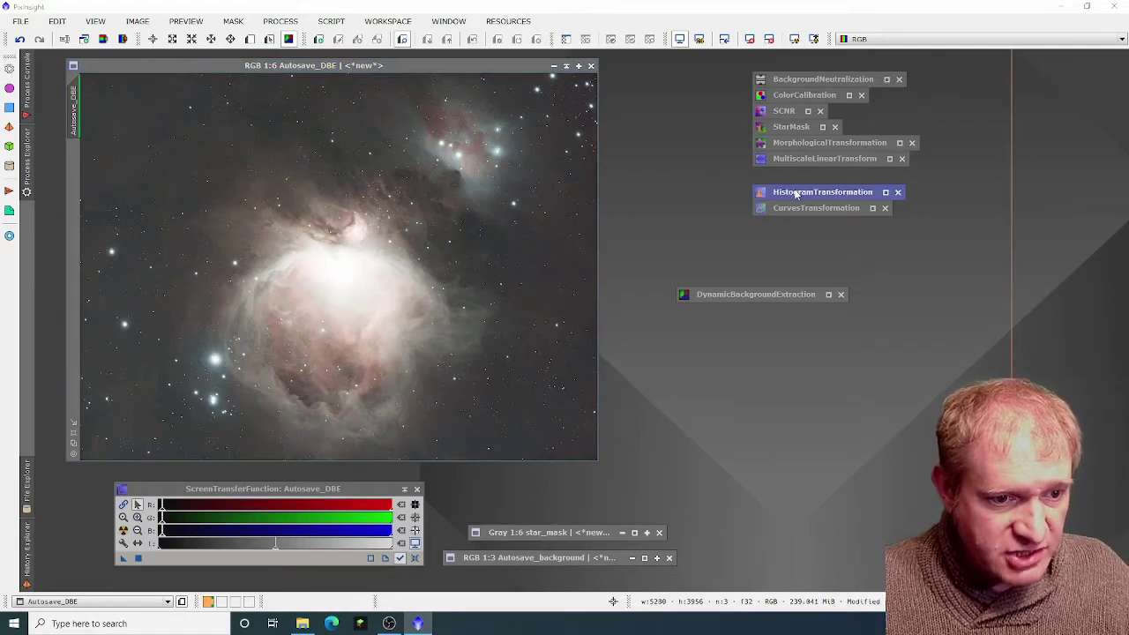
double_click(795, 193)
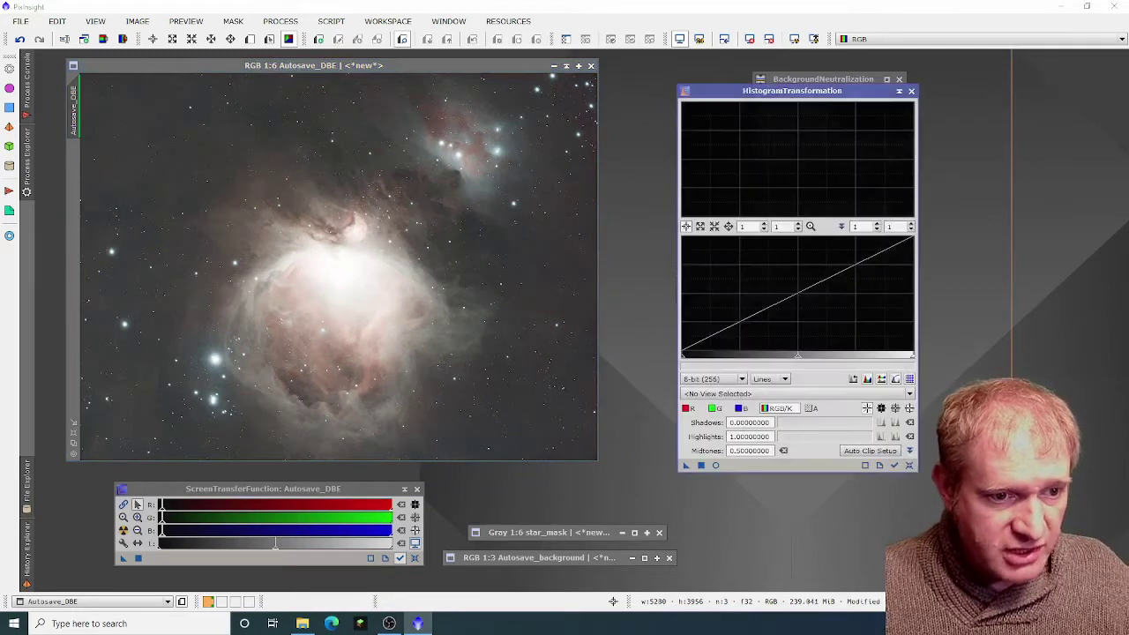
click(124, 561)
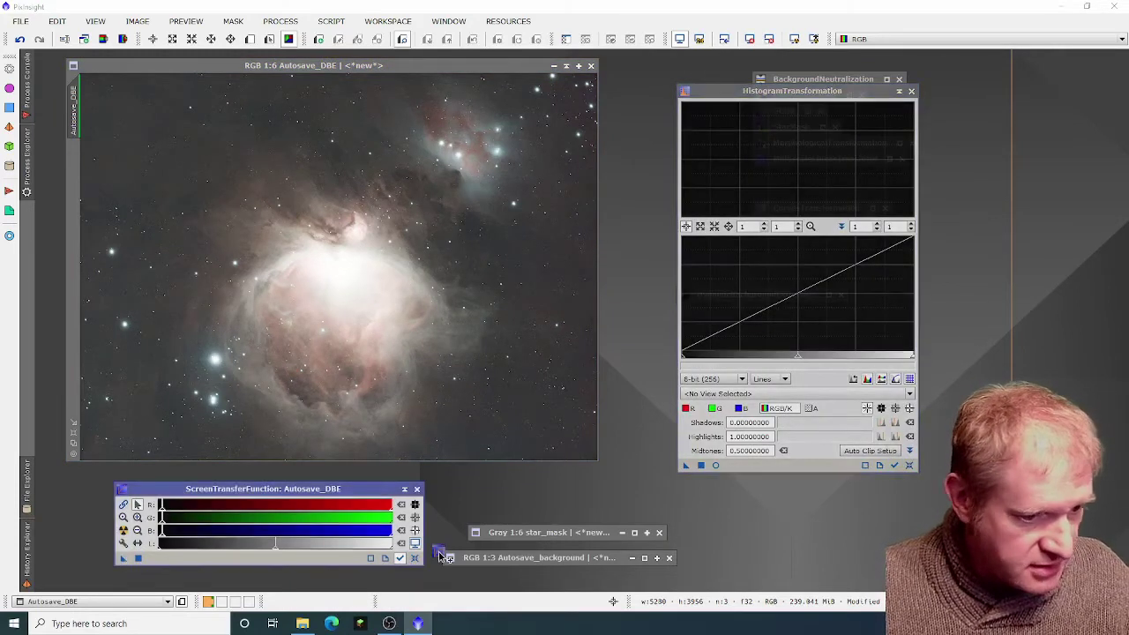
drag(743, 468, 744, 470)
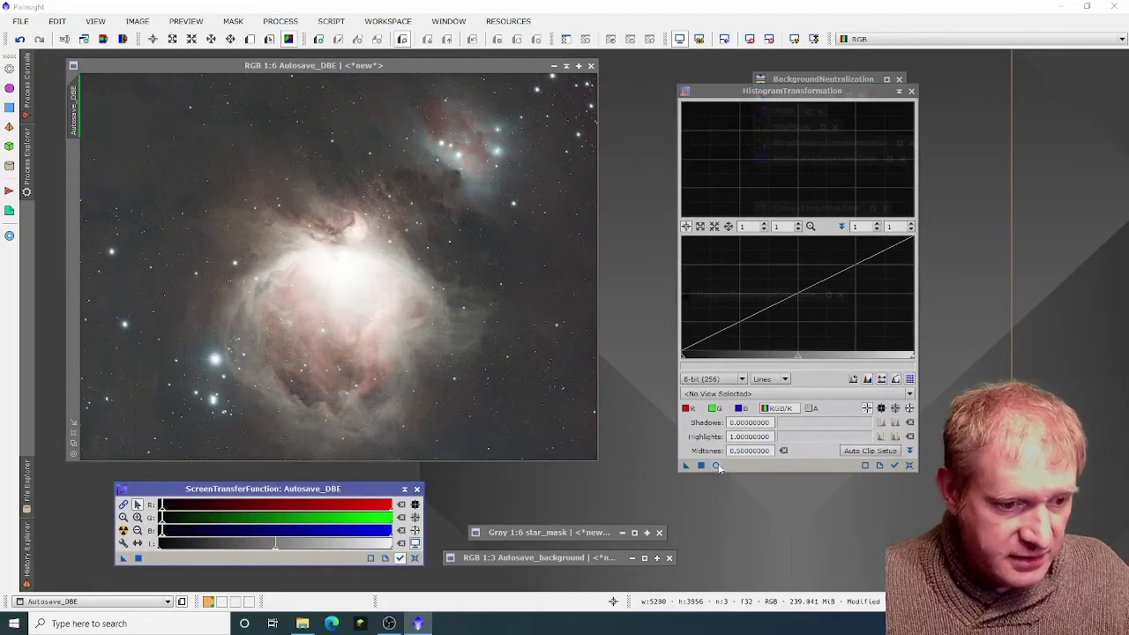
Step: Start the HistogramTransformation real-time preview, reset the screen stretch, and resize the preview so it sits clear of the process windows
click(716, 466)
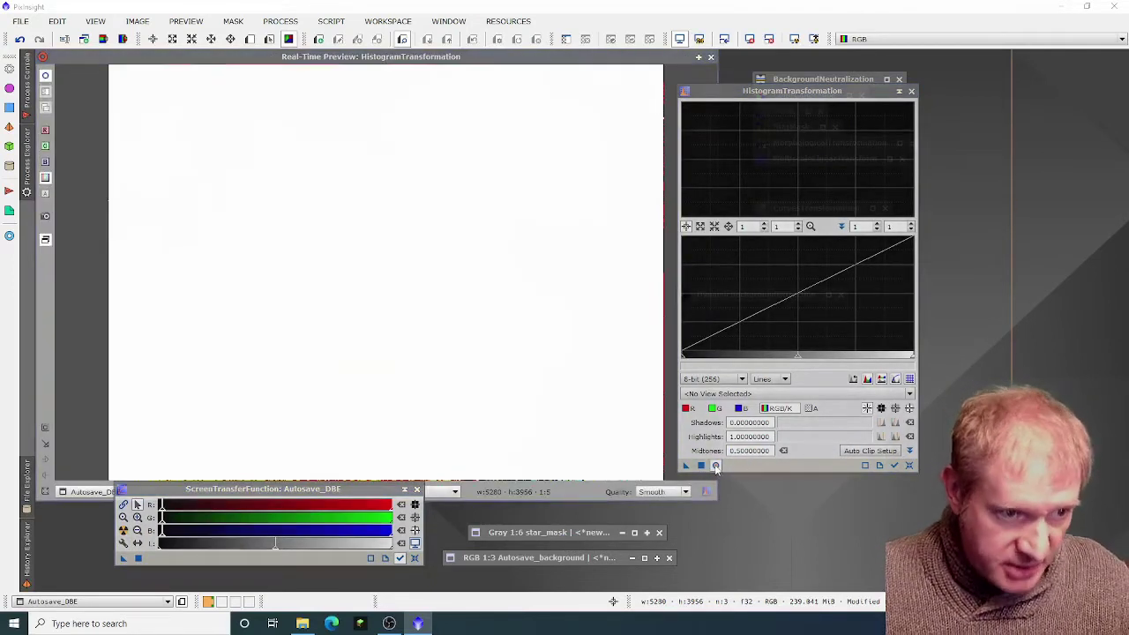
drag(303, 489, 273, 491)
click(384, 561)
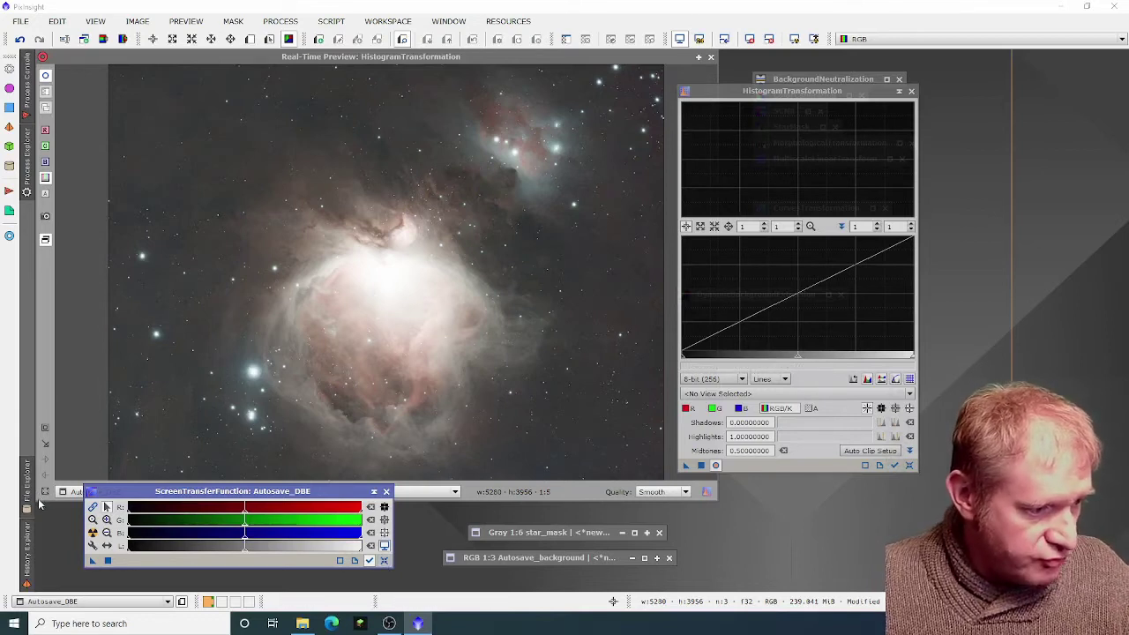
drag(36, 499, 69, 459)
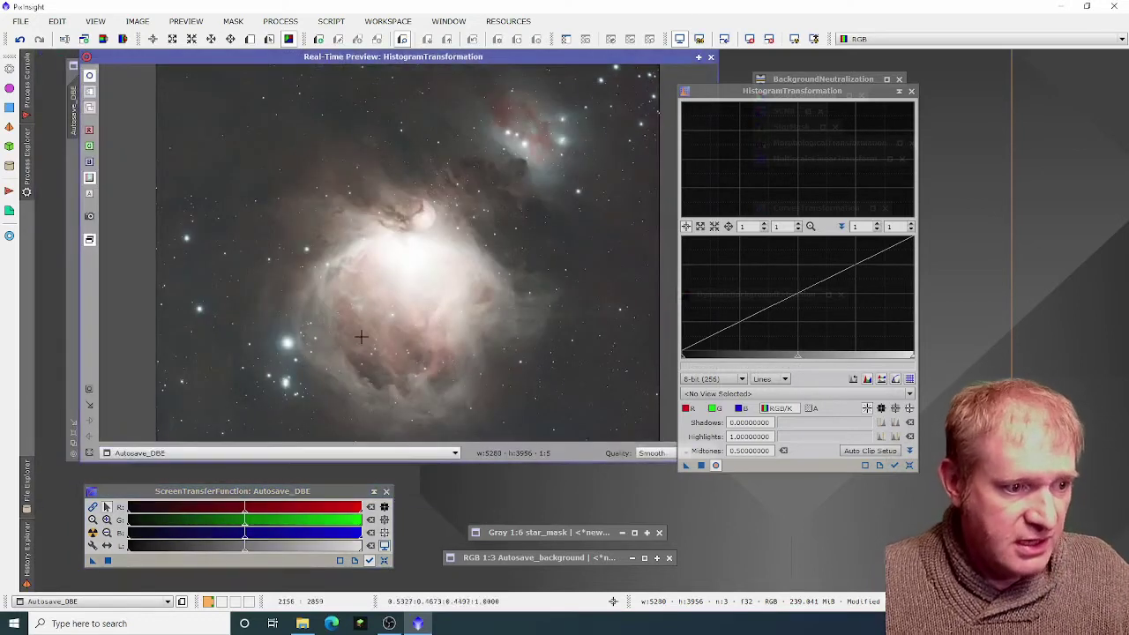
drag(792, 90, 855, 80)
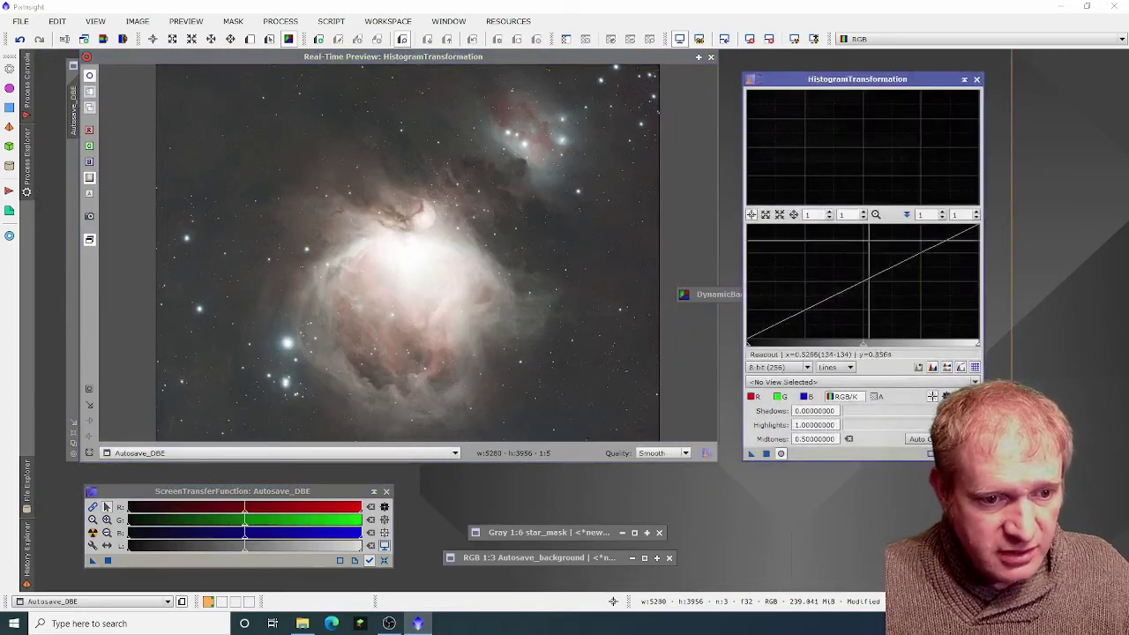
Step: Raise the combined RGB/K midtones value to about 0.711 to darken the background, and close the real-time preview
drag(862, 347, 903, 348)
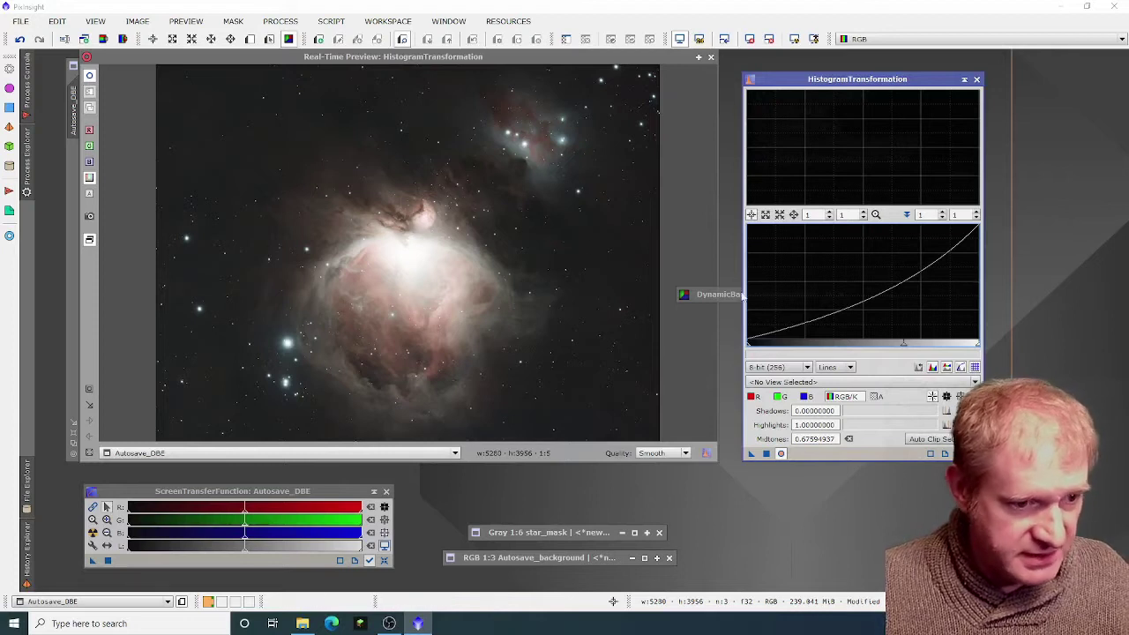
drag(904, 348, 911, 346)
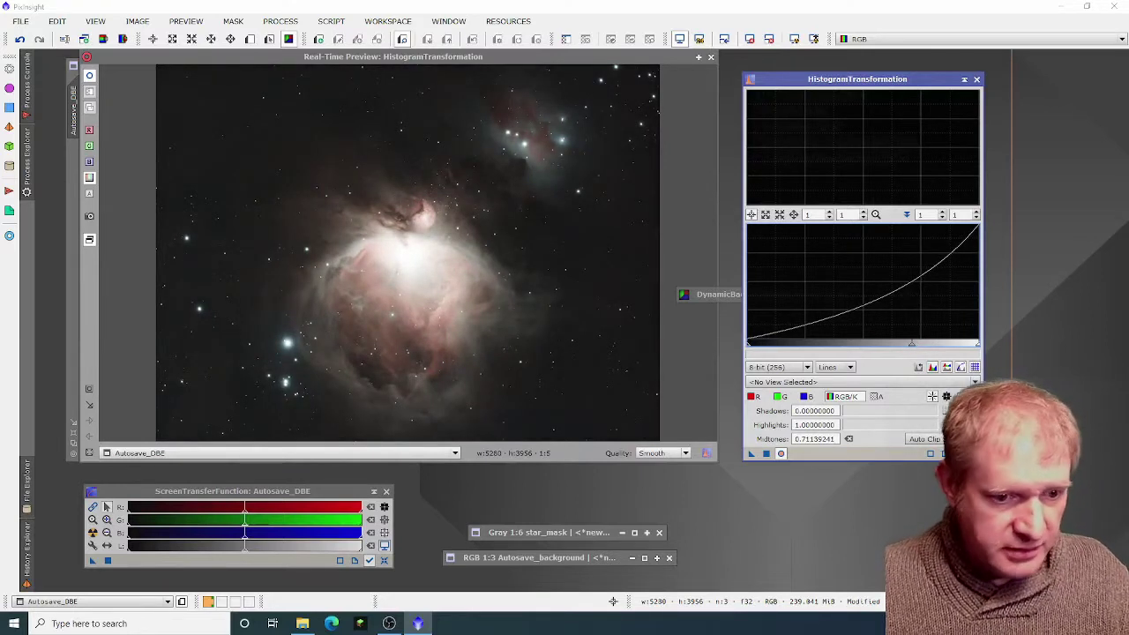
click(781, 455)
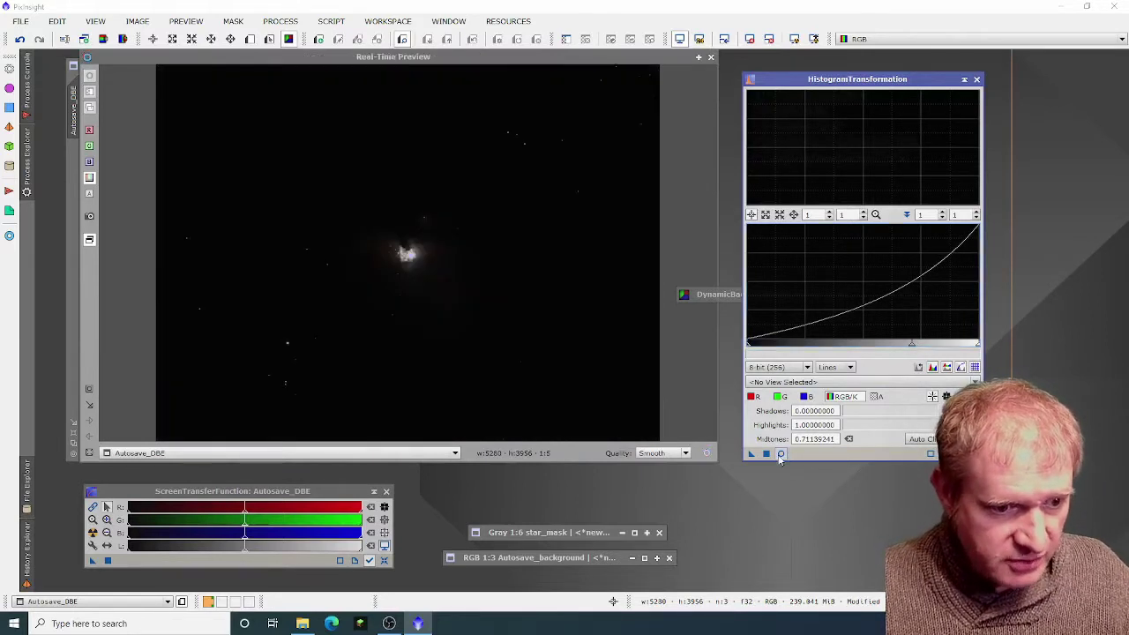
click(711, 58)
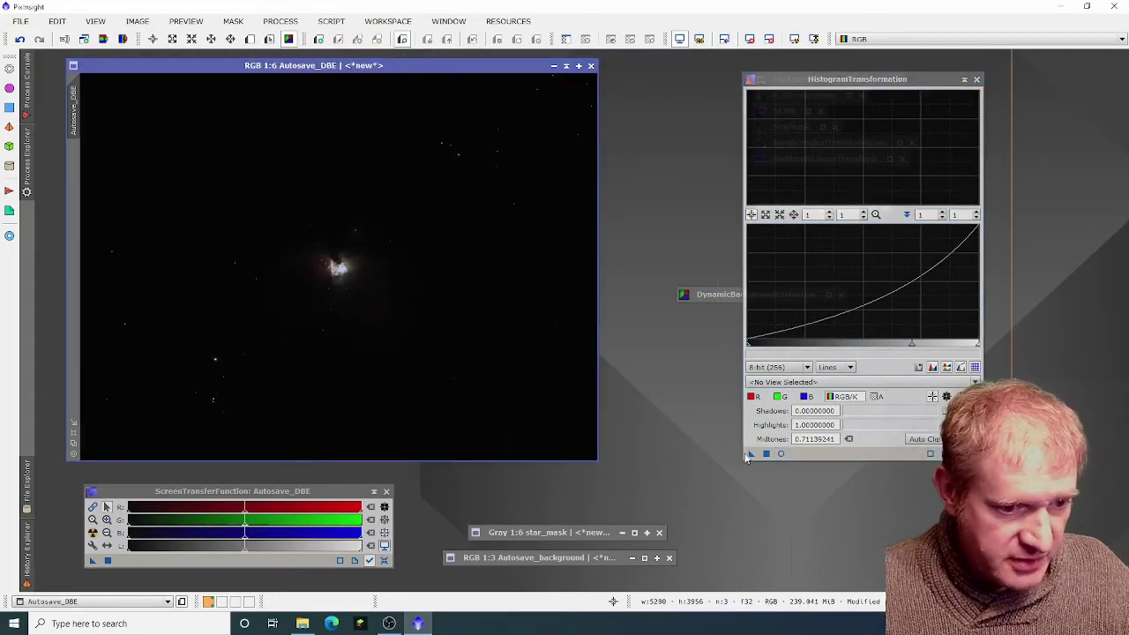
Step: Apply the HistogramTransformation to the Autosave_DBE image and collapse the process window
drag(750, 456, 624, 475)
drag(554, 416, 552, 412)
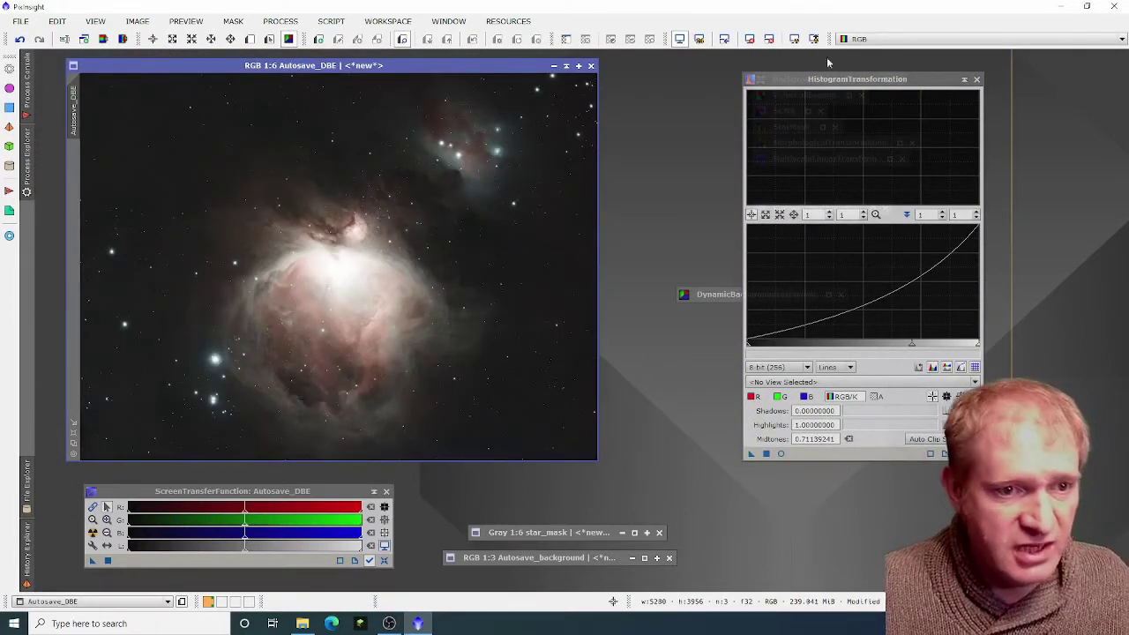
click(965, 81)
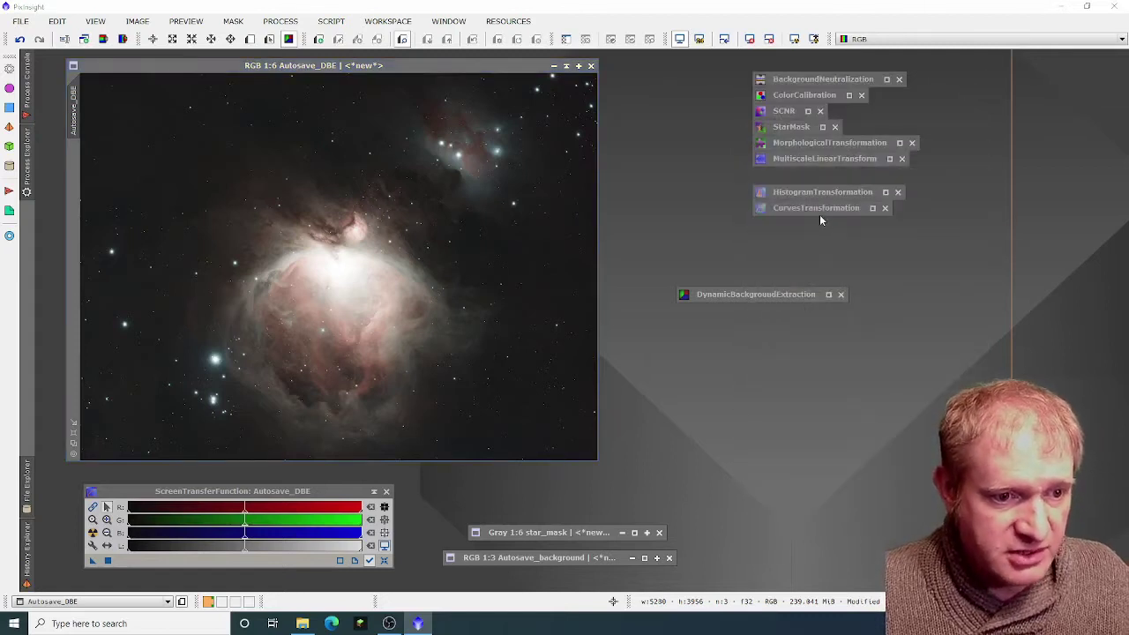
Step: Open CurvesTransformation with a real-time preview and place its window beside the preview
double_click(820, 210)
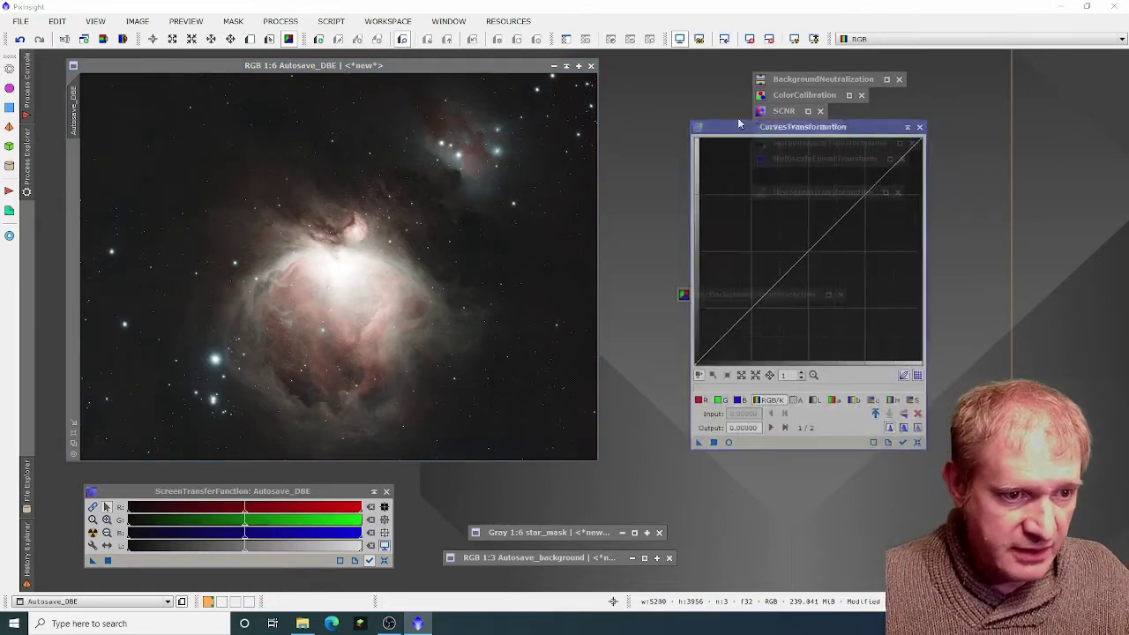
drag(761, 131, 682, 92)
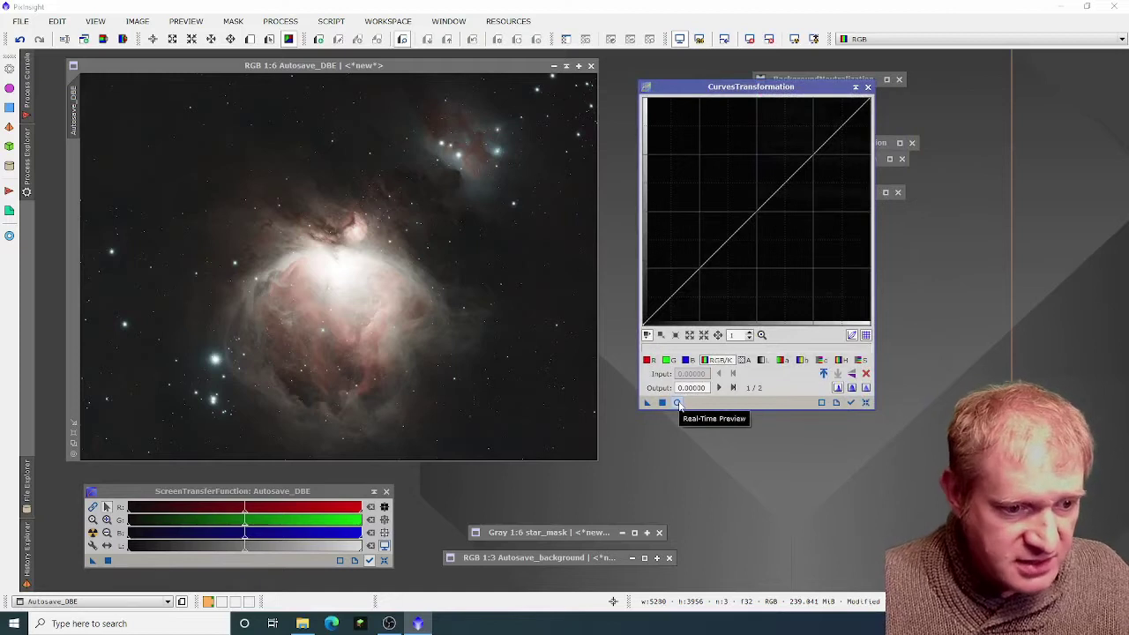
click(678, 404)
drag(728, 87, 849, 80)
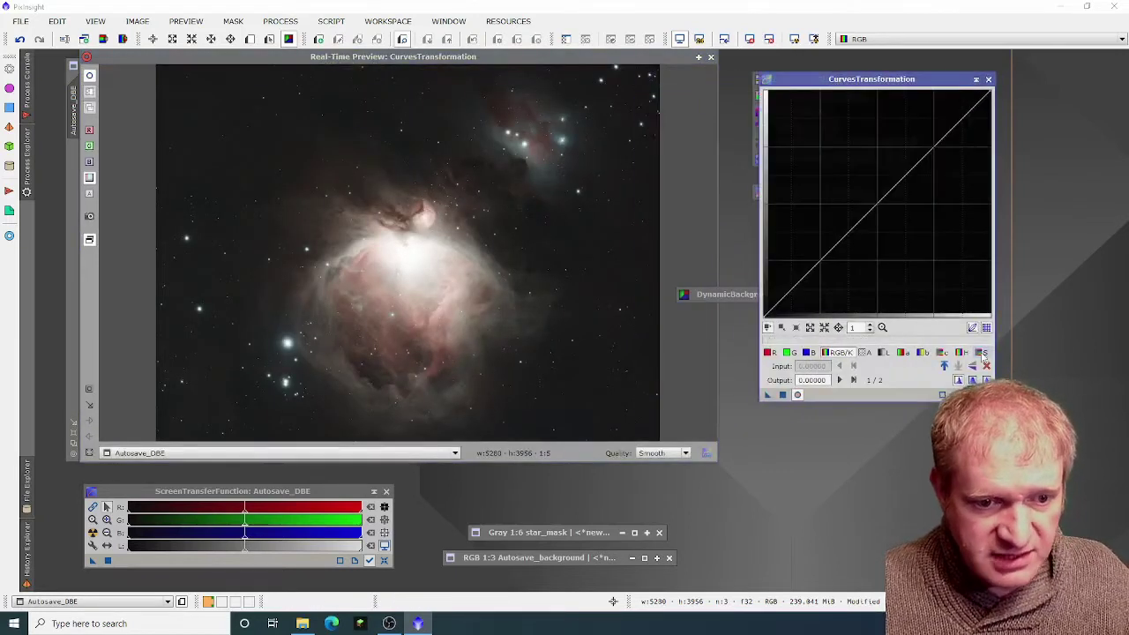
Step: Boost the saturation curve with a single point at about input 0.442 and output 0.930
click(982, 352)
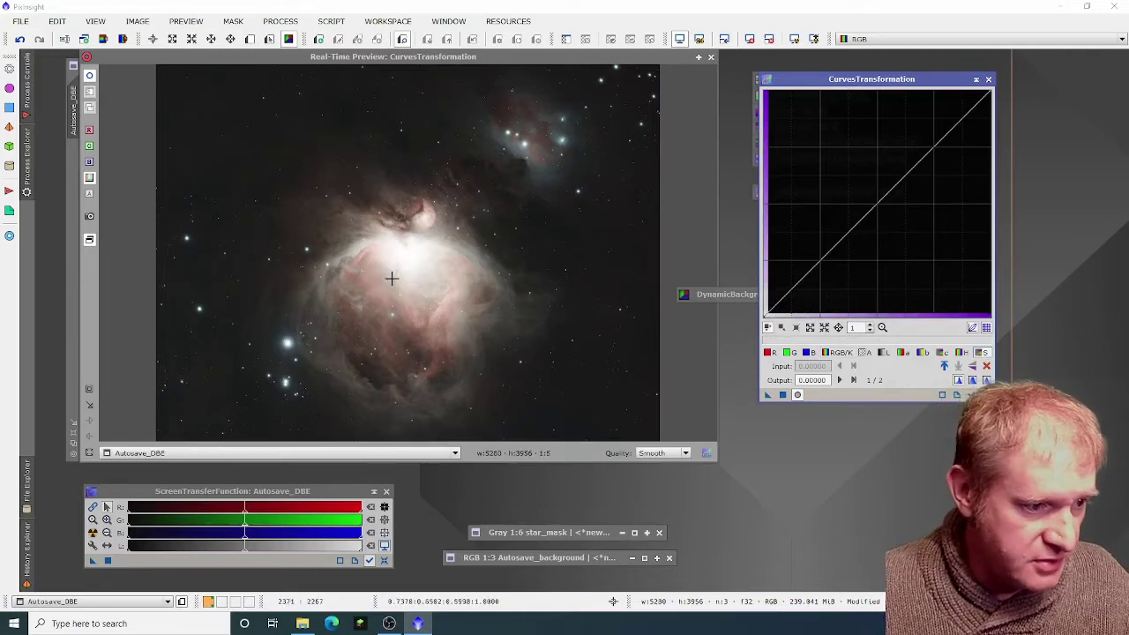
drag(911, 169, 867, 106)
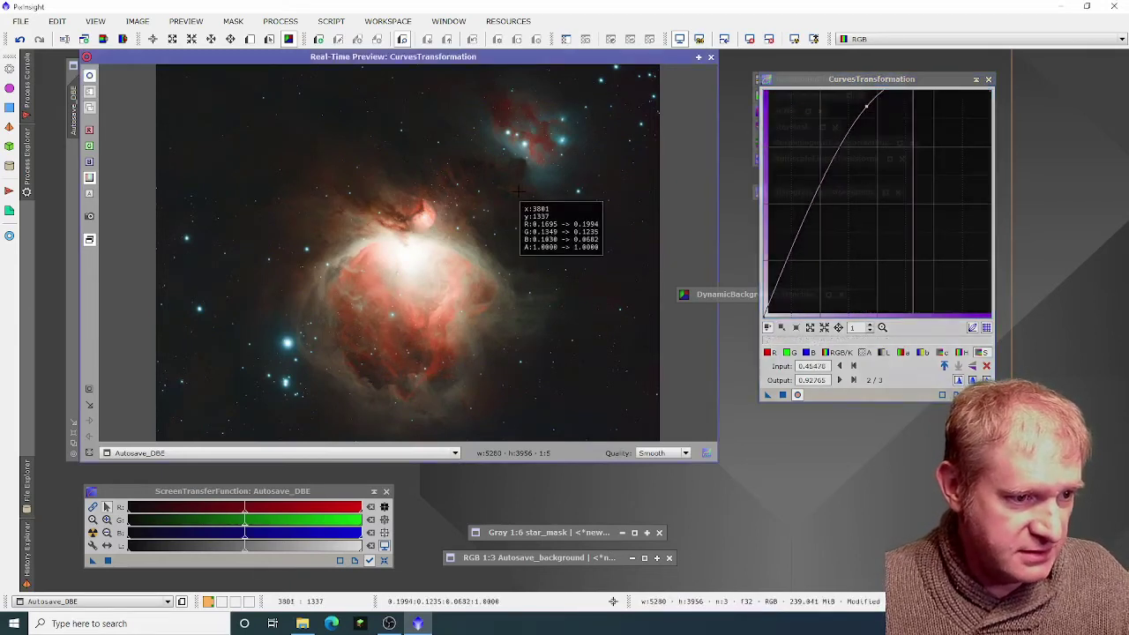
drag(866, 106, 864, 105)
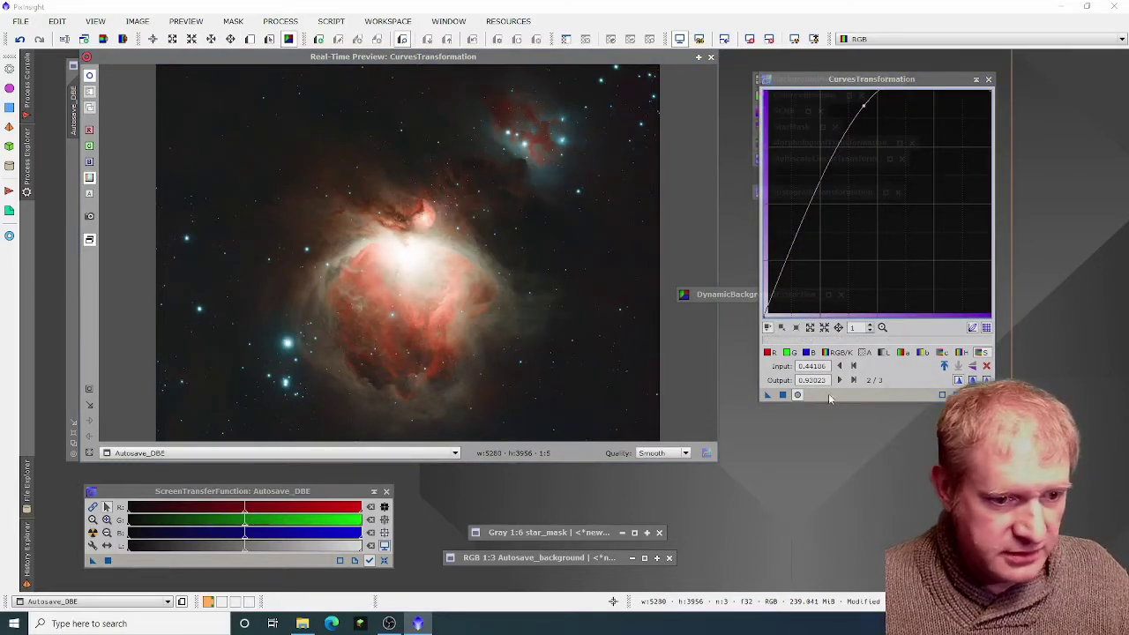
Step: Close the real-time preview and apply the saturation curve to the Autosave_DBE image
click(798, 396)
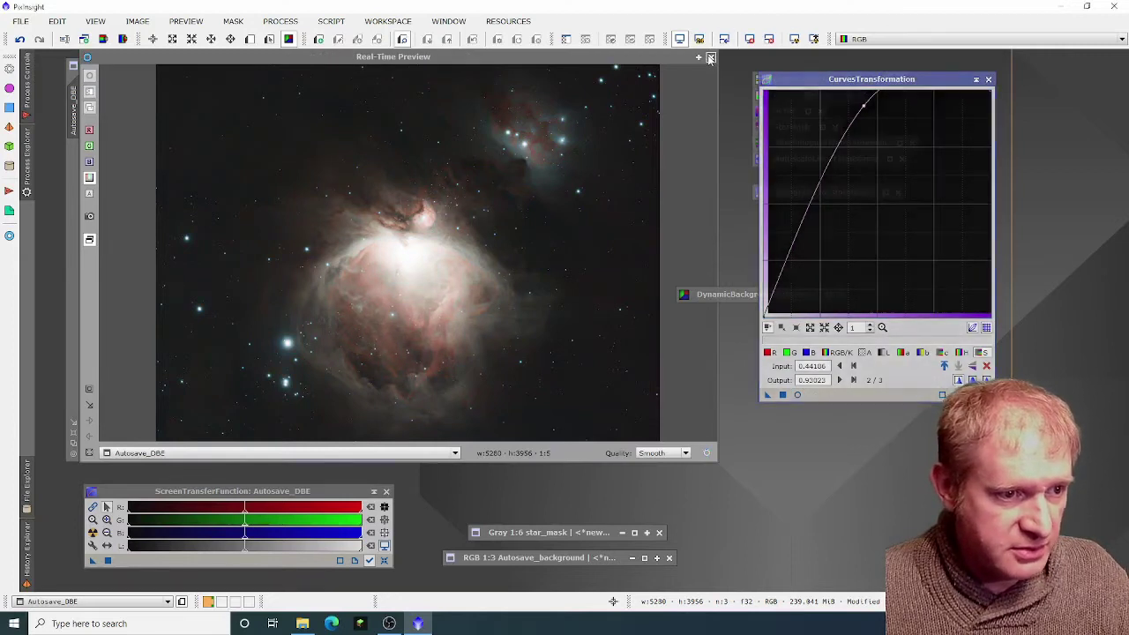
click(711, 58)
drag(773, 394, 536, 378)
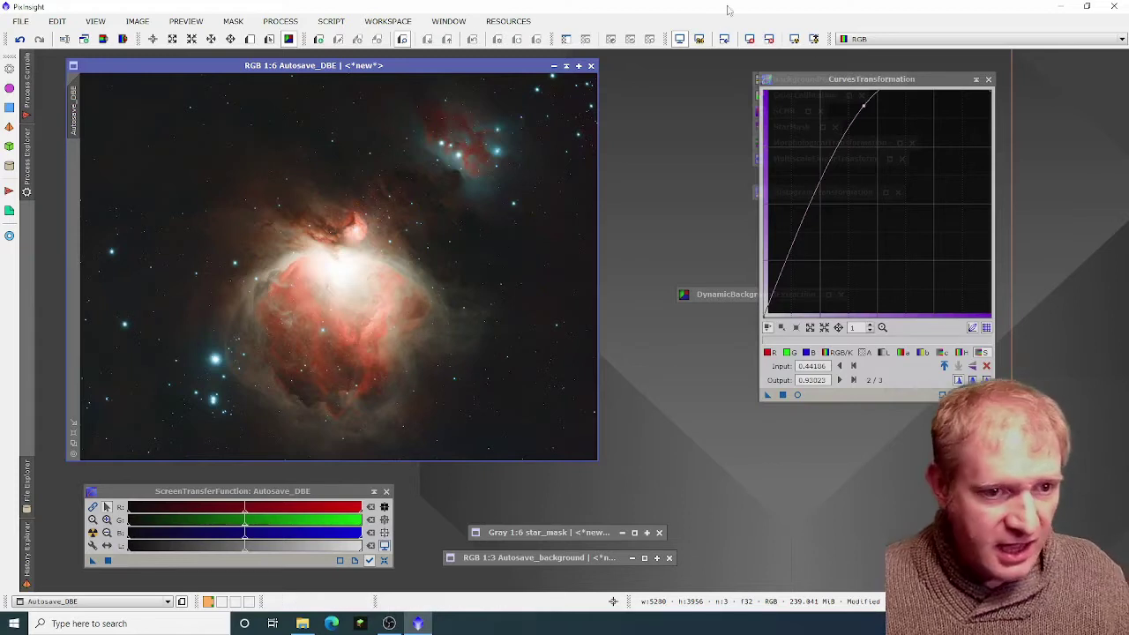
Step: Collapse the CurvesTransformation window and park it directly below the collapsed HistogramTransformation window
drag(907, 29, 885, 112)
click(898, 103)
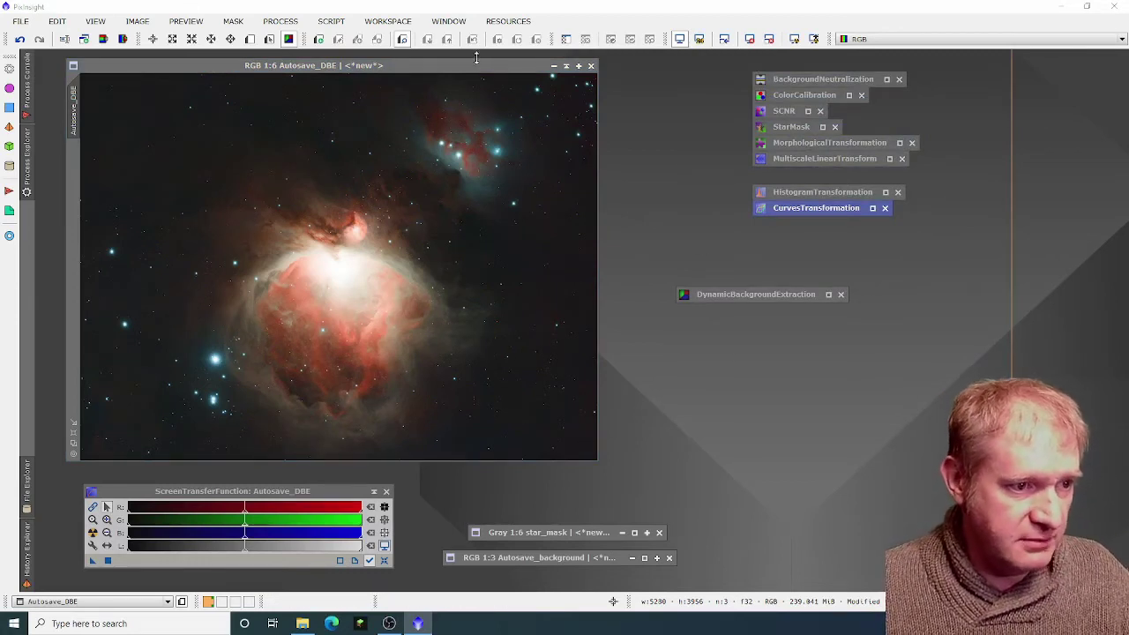
drag(476, 66, 496, 66)
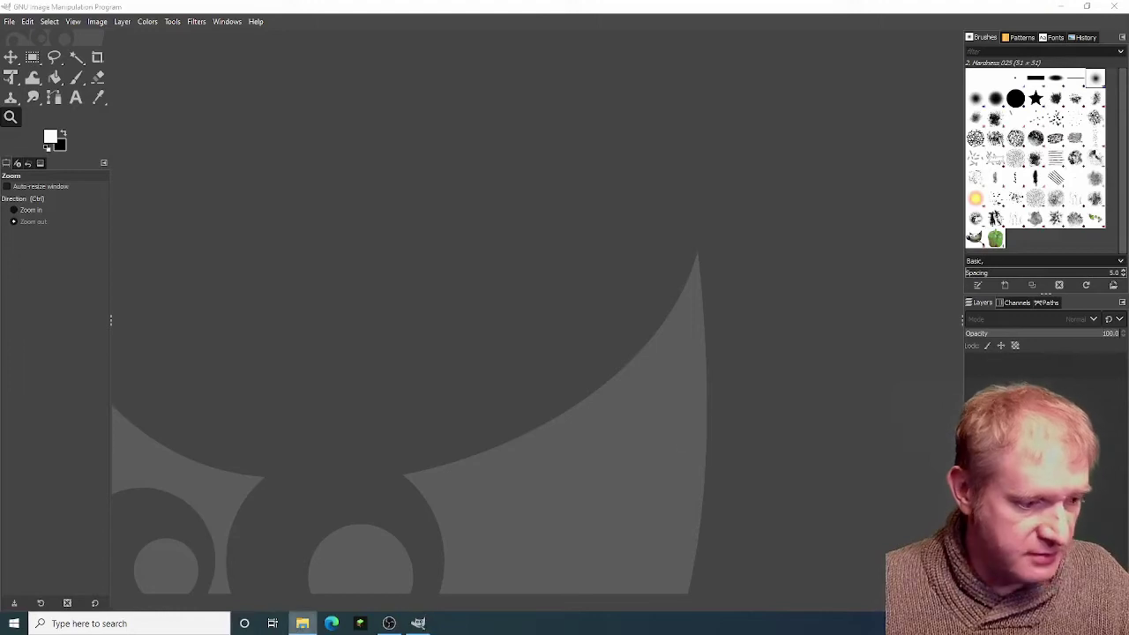
Step: Switch to GIMP, open 20 sec Layers.tif and add 60 sec Layers.tif from the Lights/60 folder as a layer
click(302, 624)
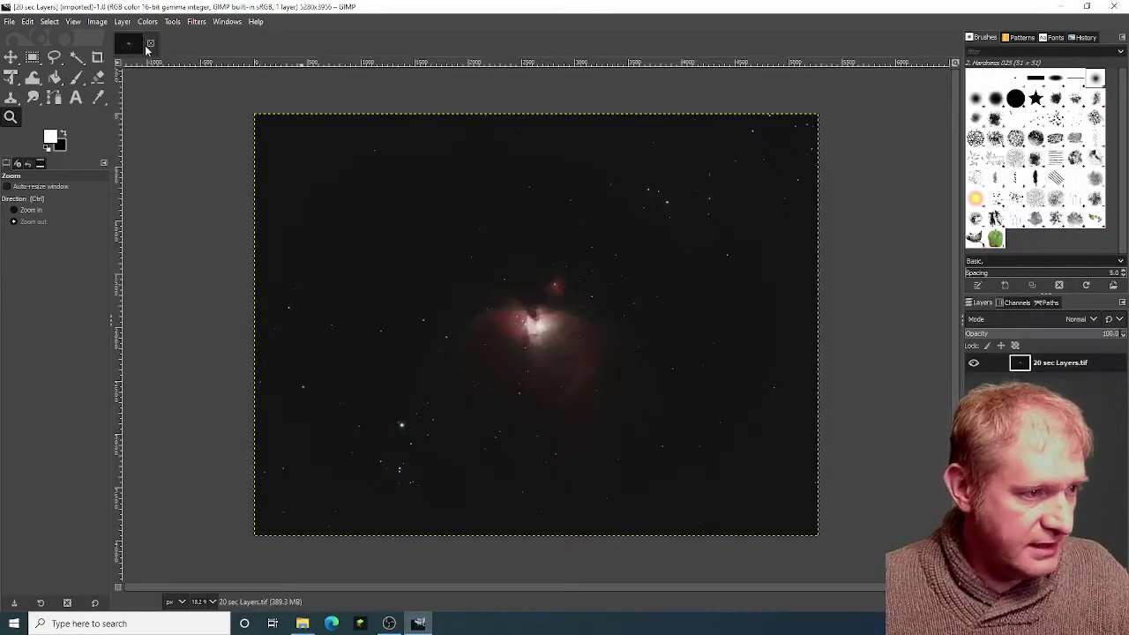
click(309, 625)
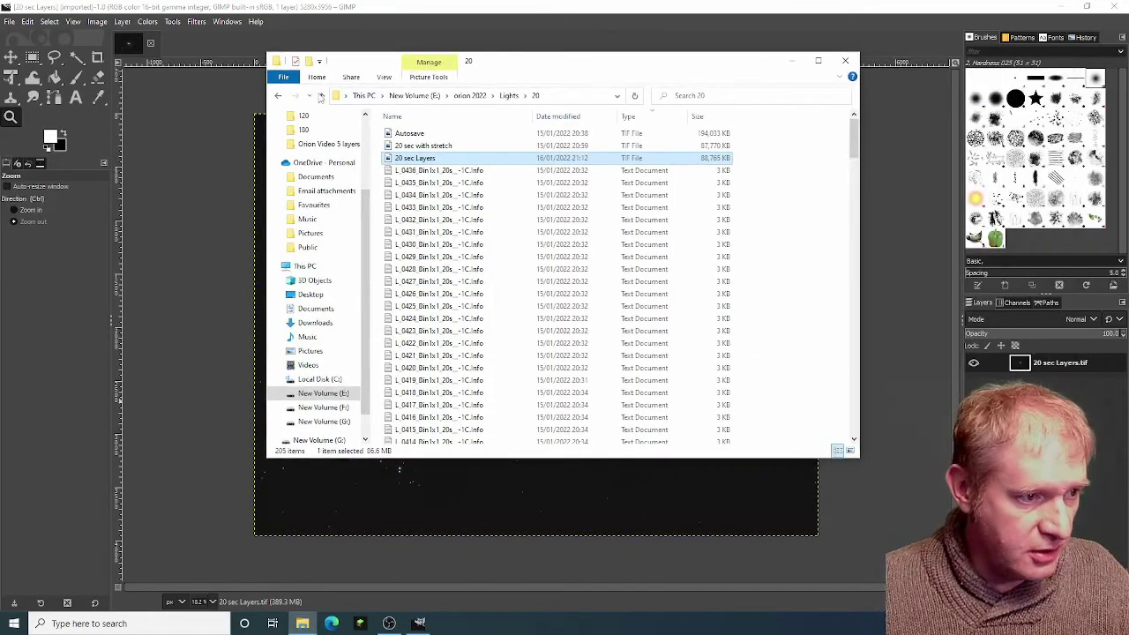
click(321, 95)
double_click(416, 147)
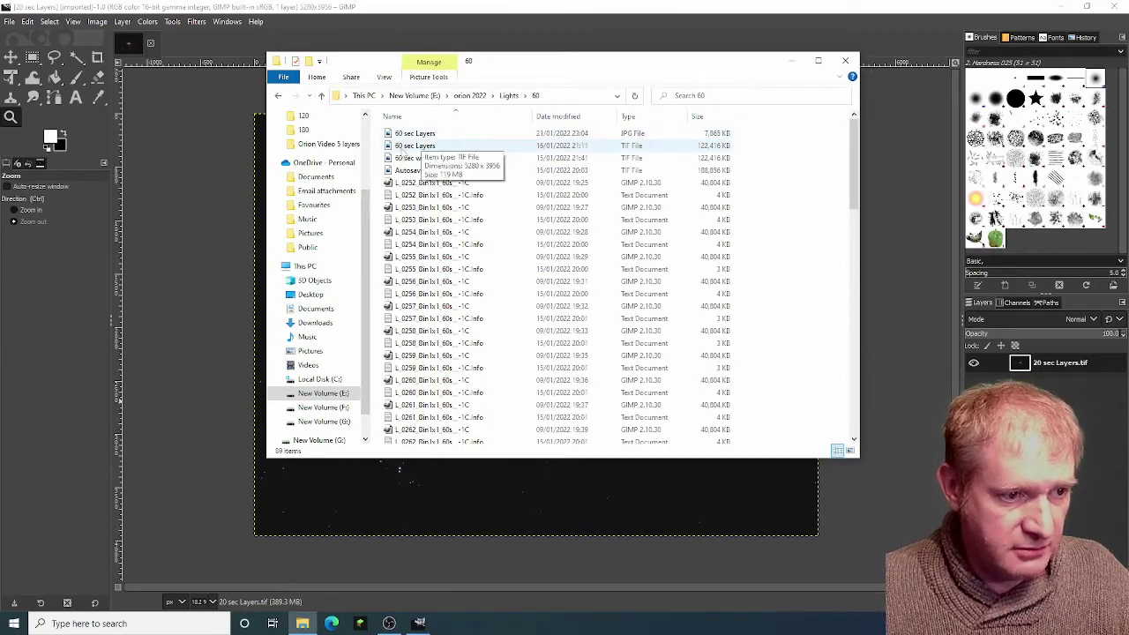
drag(406, 146, 825, 300)
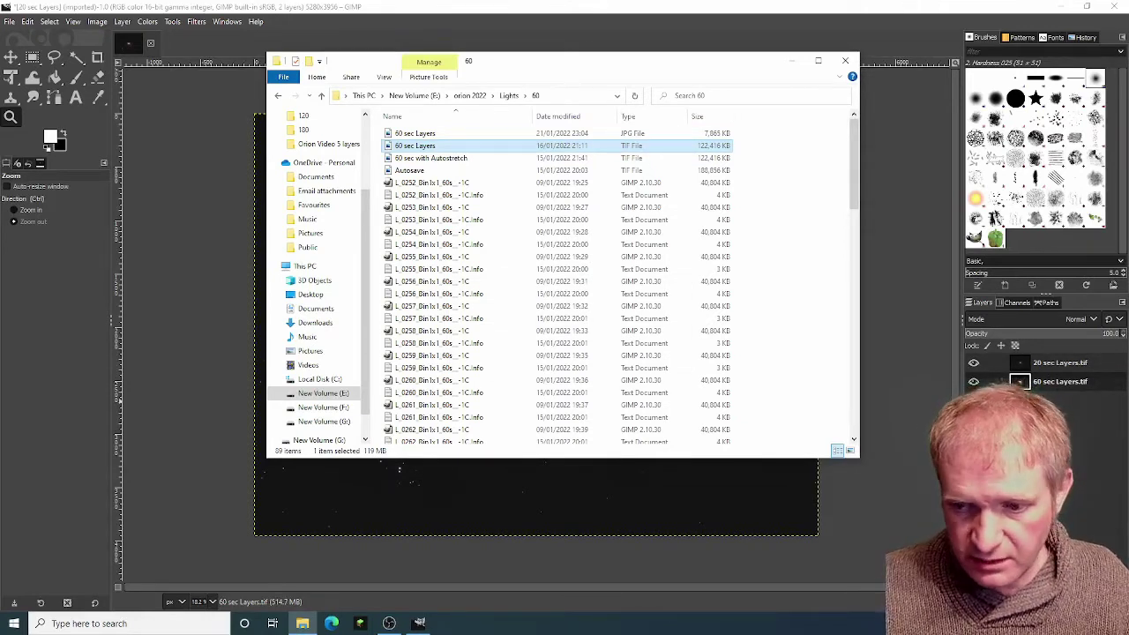
key(alt+Tab)
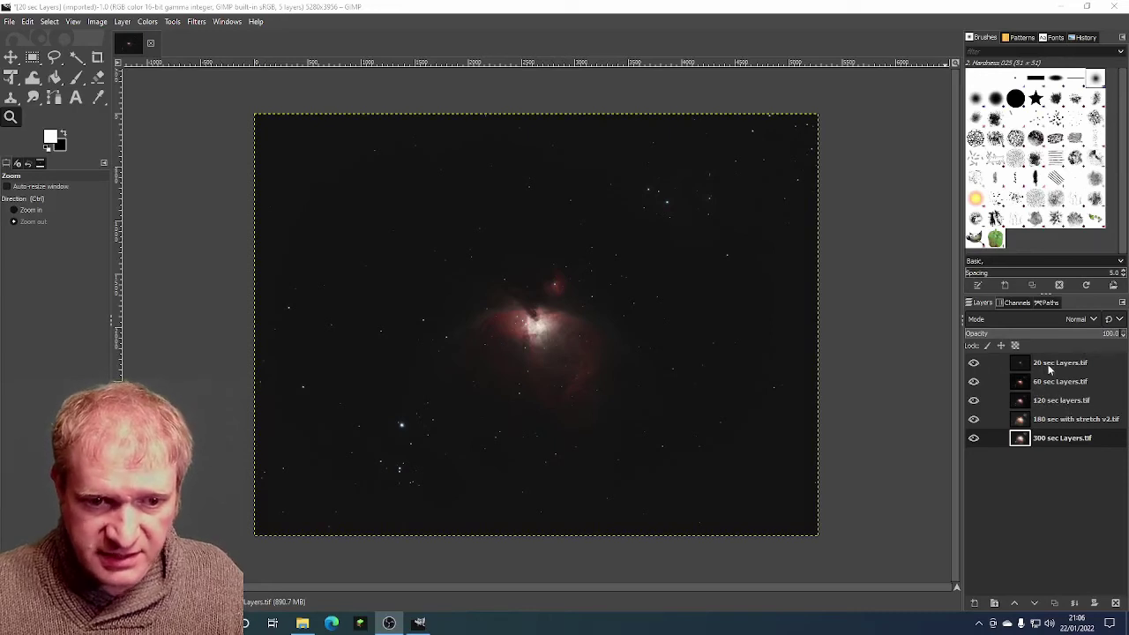
Step: Examine the bright nebula core in the 20 sec layer up close
click(540, 323)
click(536, 324)
click(535, 327)
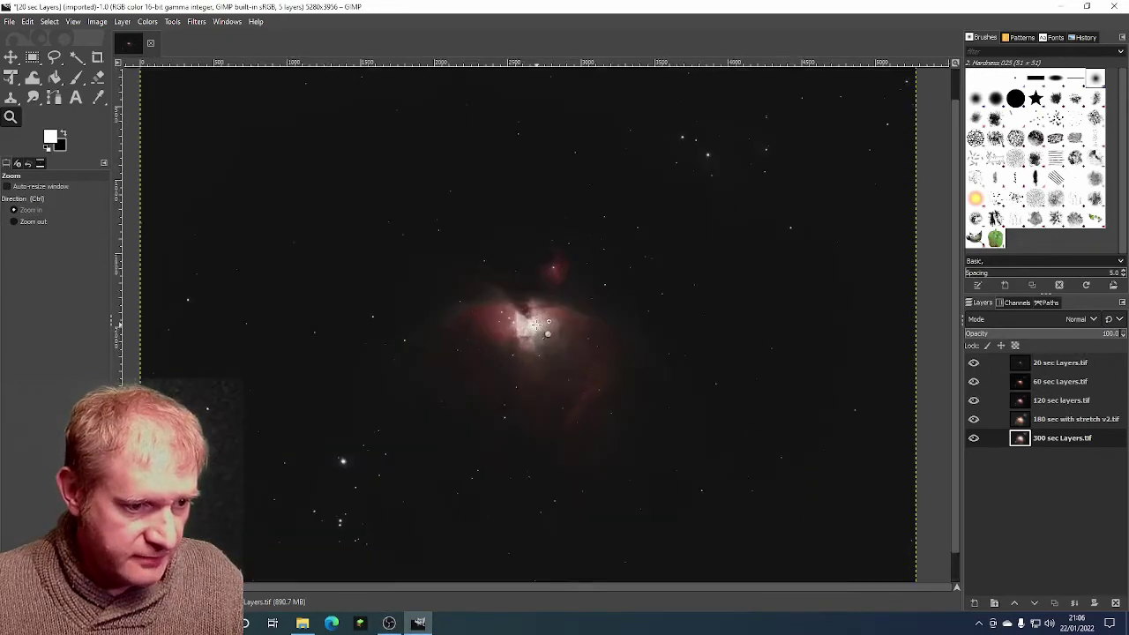
click(537, 353)
click(539, 382)
click(525, 334)
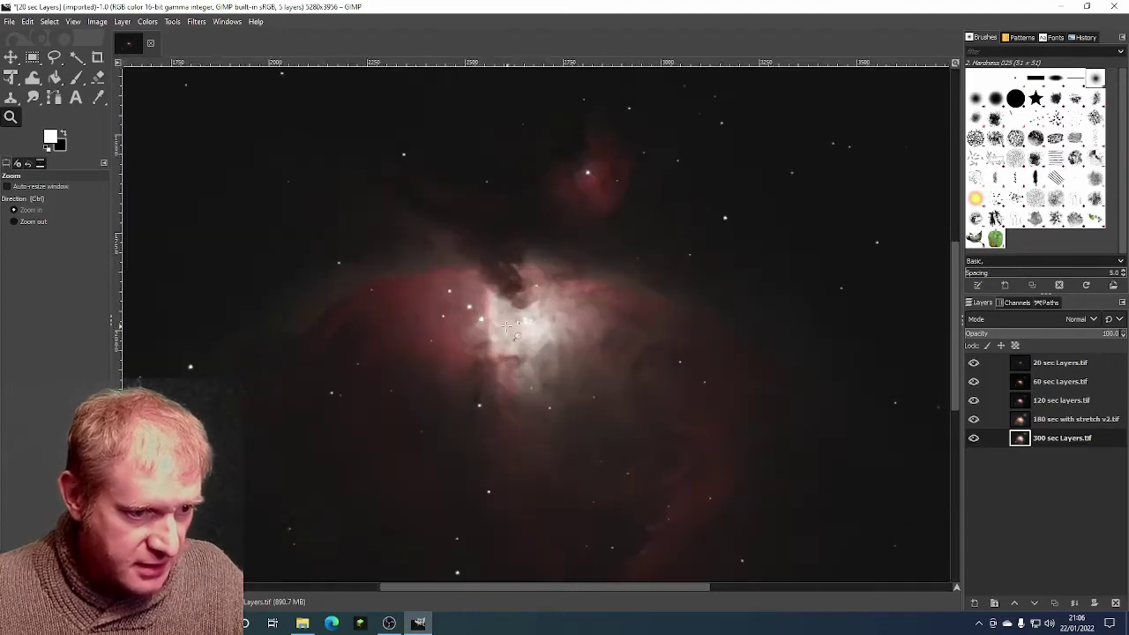
click(519, 324)
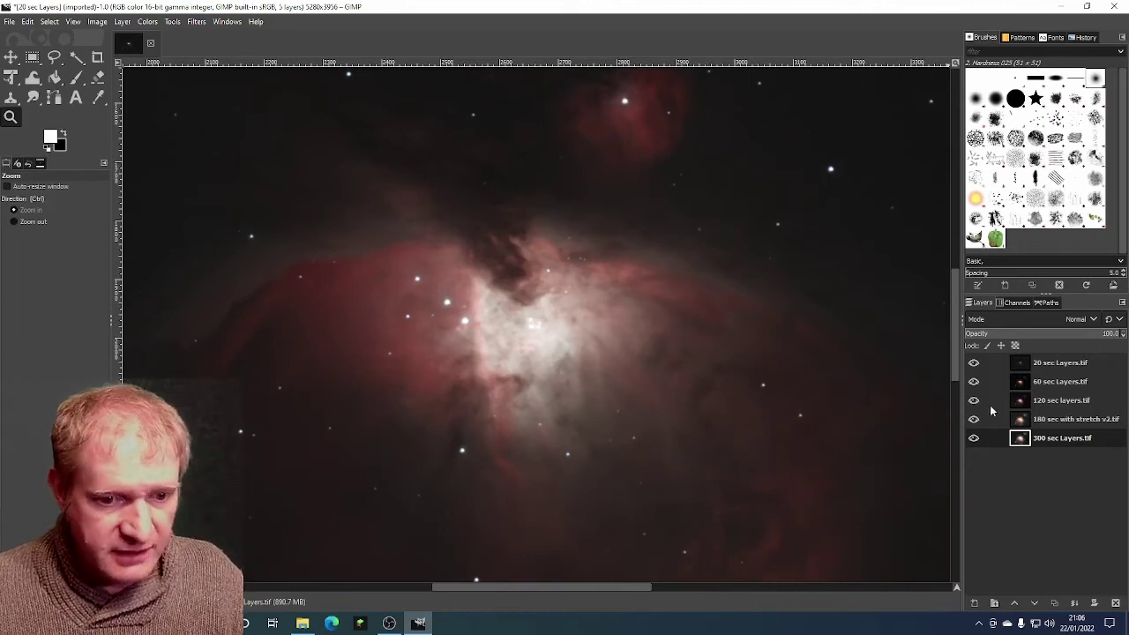
Step: Compare the exposures around the nebula core by hiding the 20, 60, 120 and 180 sec layers one after another
click(974, 363)
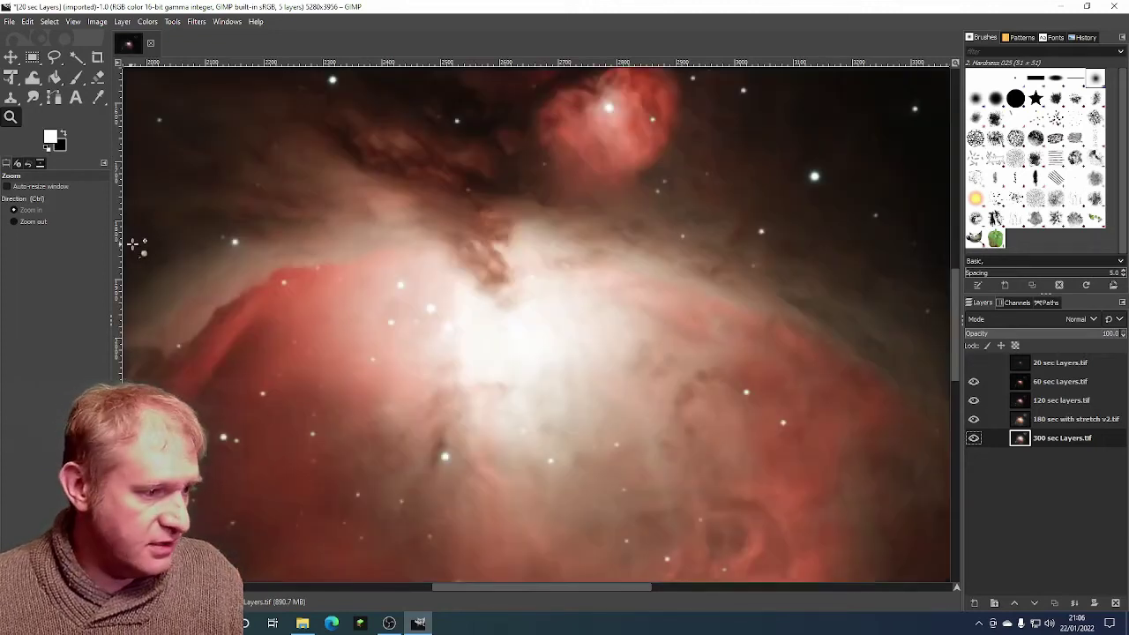
click(11, 222)
click(441, 345)
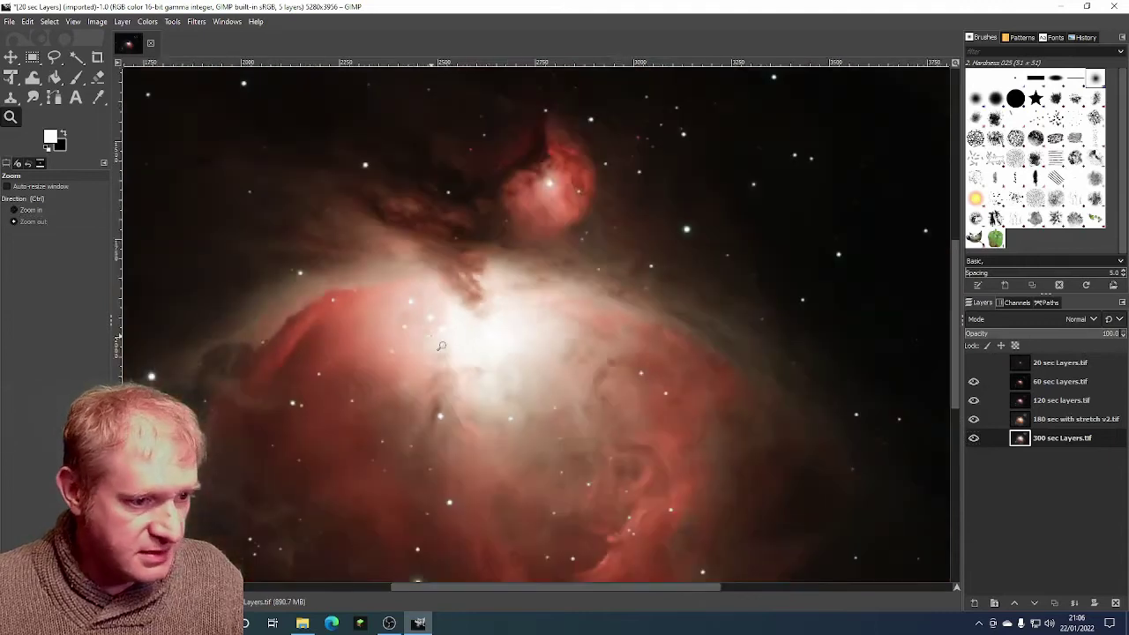
click(441, 346)
click(974, 382)
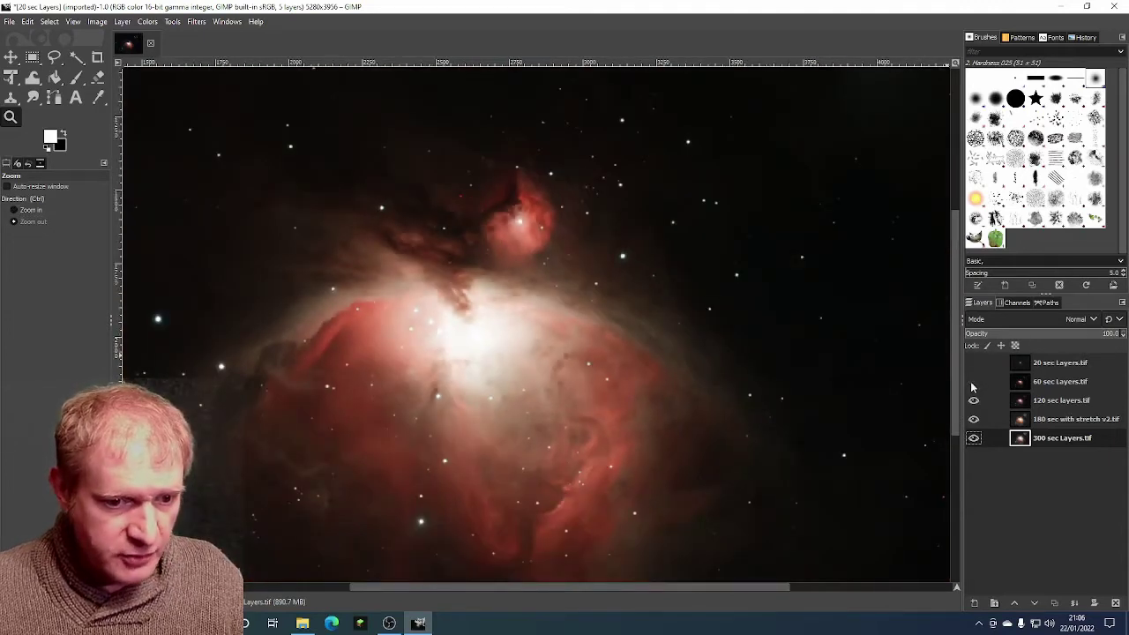
click(973, 402)
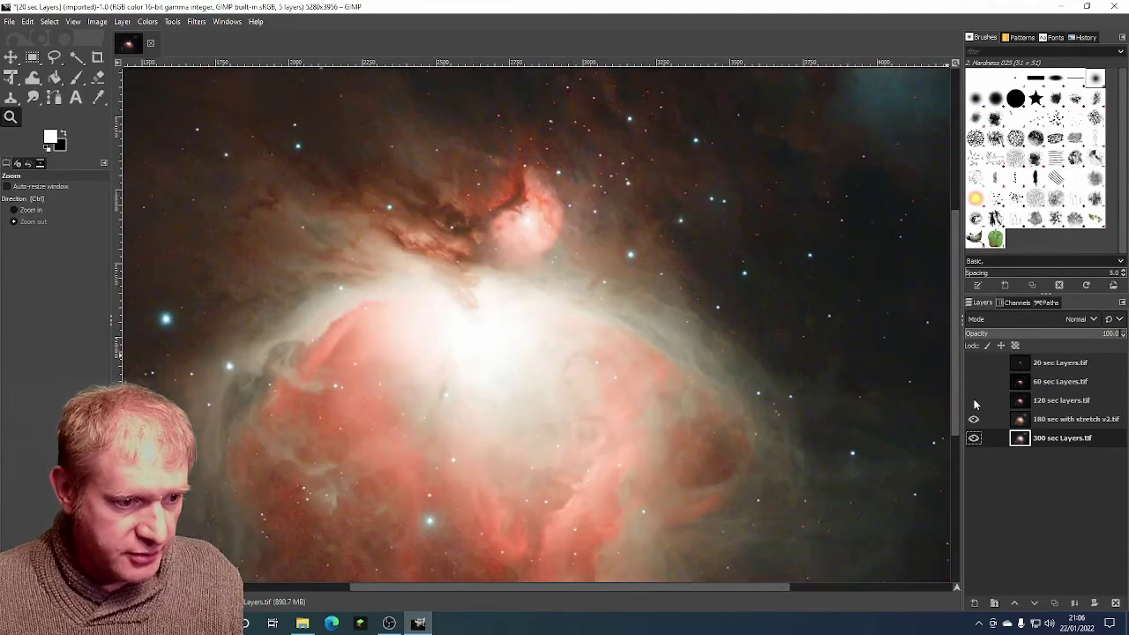
click(973, 419)
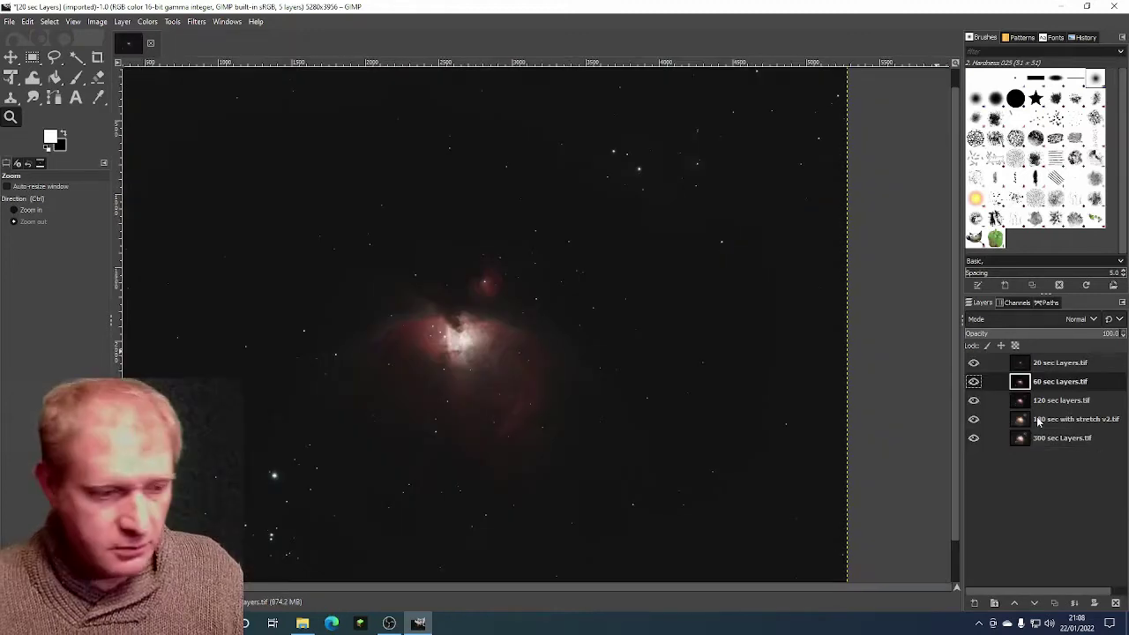
Step: Compare the exposures across the wider nebula by hiding the upper layers in turn, then make all five layers visible again
click(974, 363)
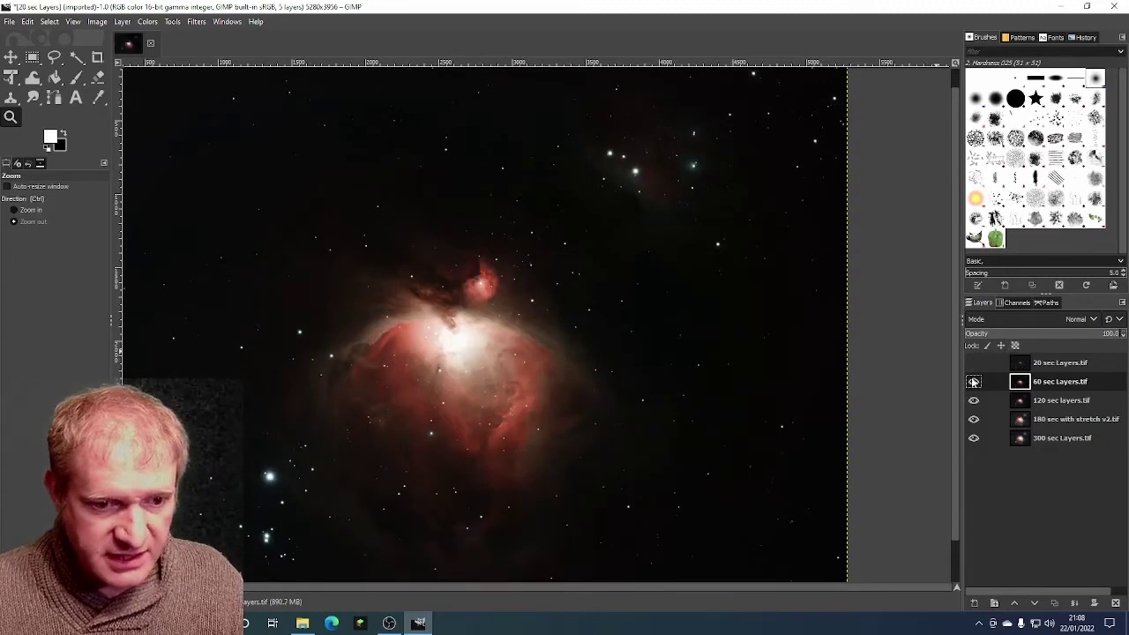
click(973, 381)
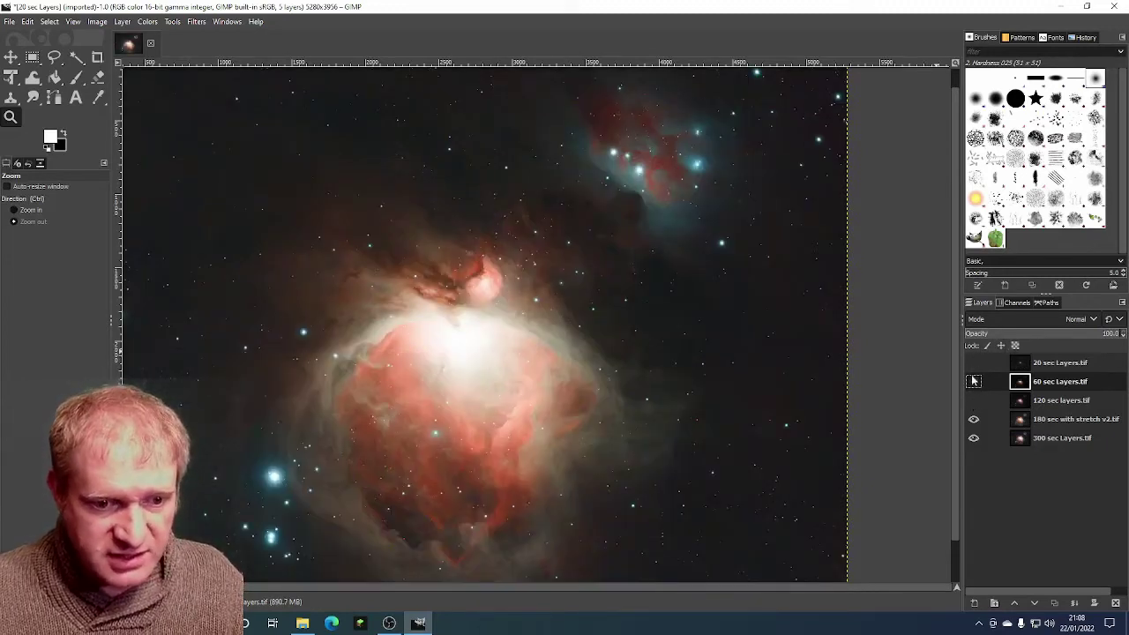
click(974, 402)
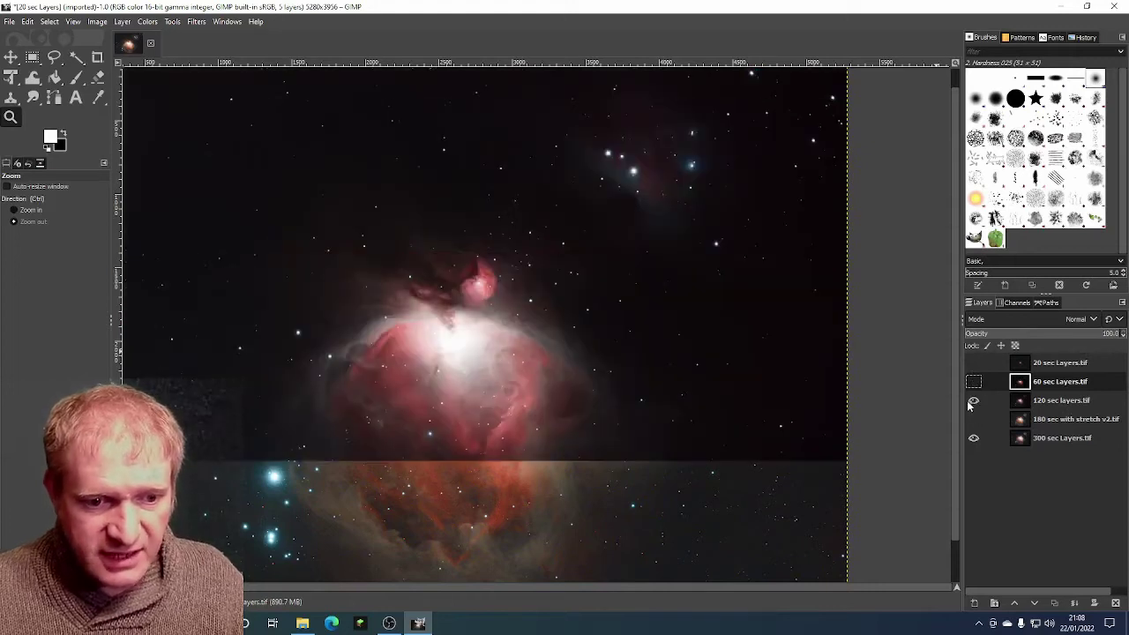
click(973, 381)
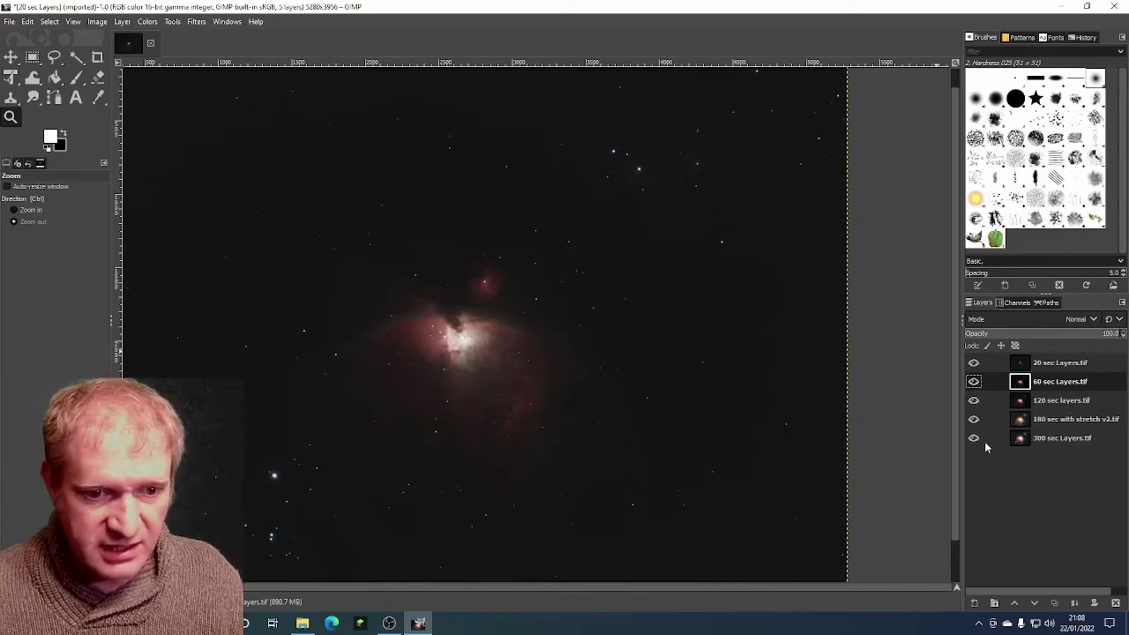
Step: Set the 20 sec layer's opacity to 51.1 and move it so its stars line up with the 60 sec layer
click(1018, 364)
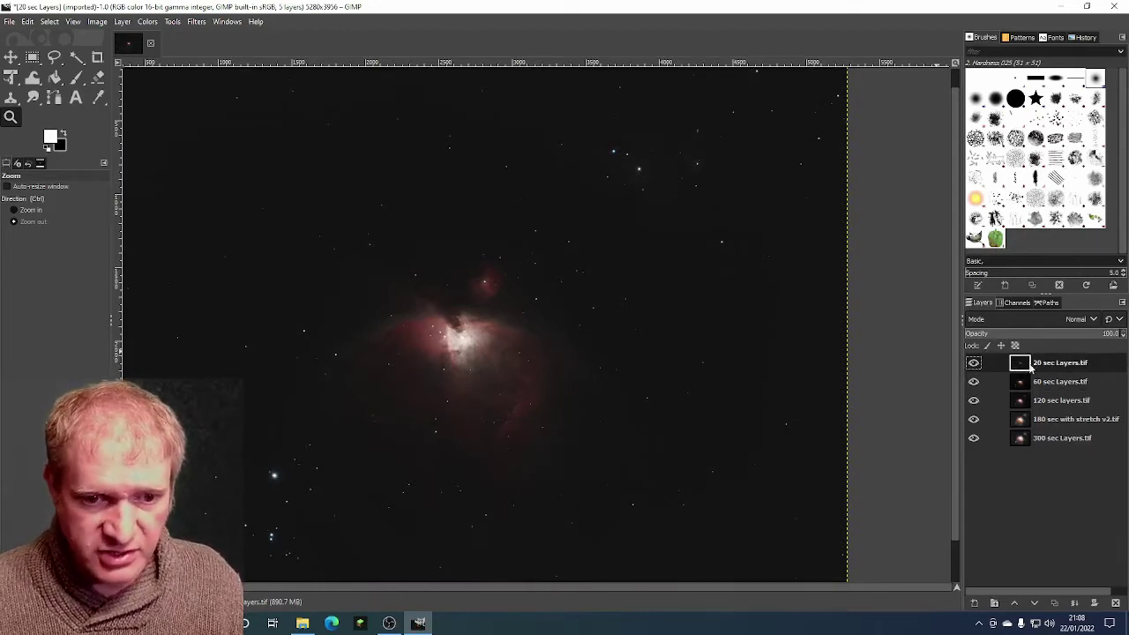
drag(1117, 336, 1045, 341)
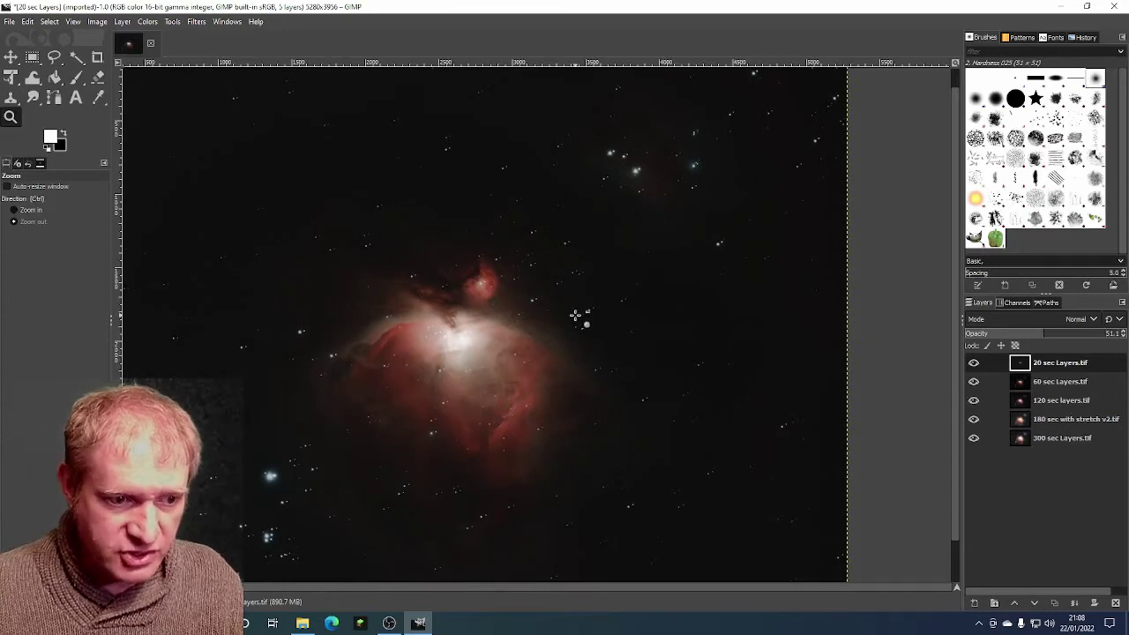
key(m)
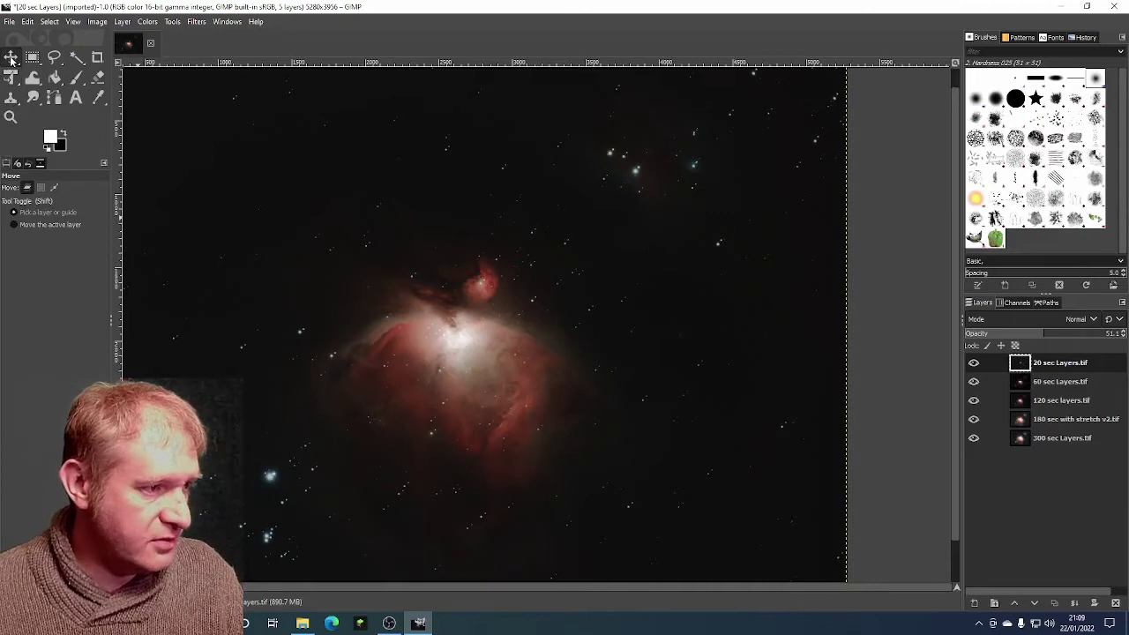
drag(404, 303, 389, 307)
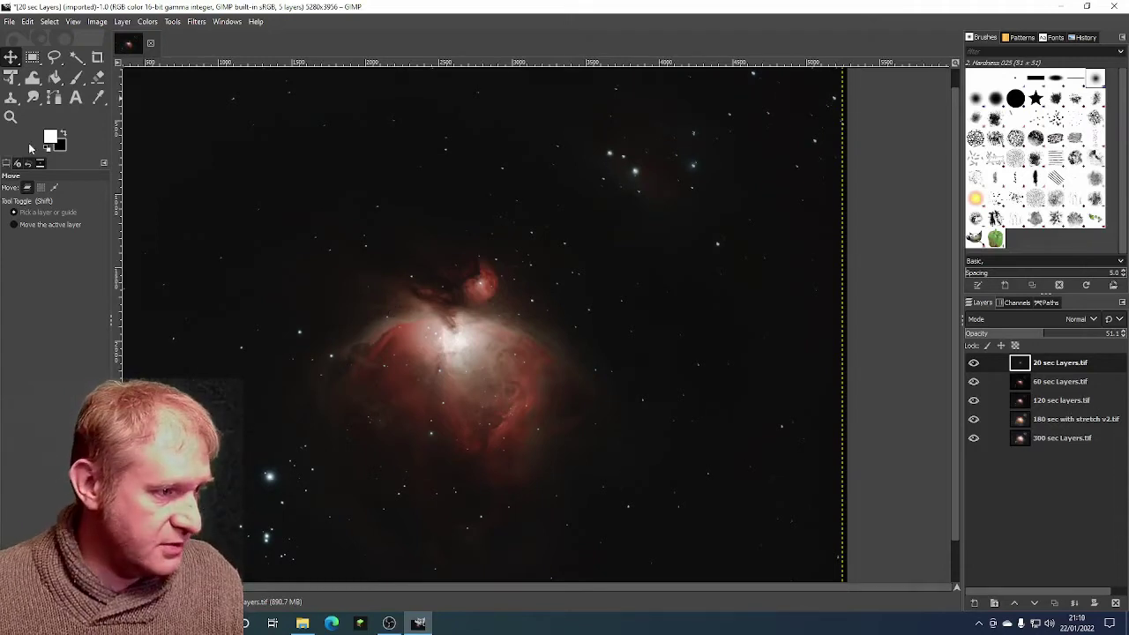
Step: Rotate the 20 sec layer by 0.30 degrees about its centre to line up its stars with the layer below
click(11, 116)
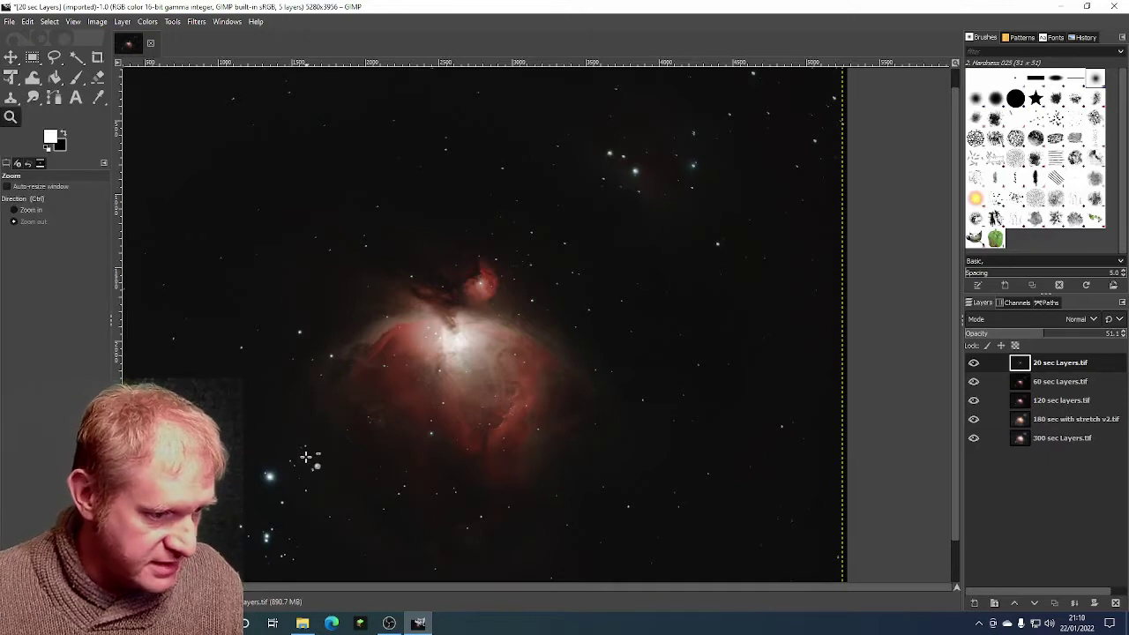
click(306, 461)
key(m)
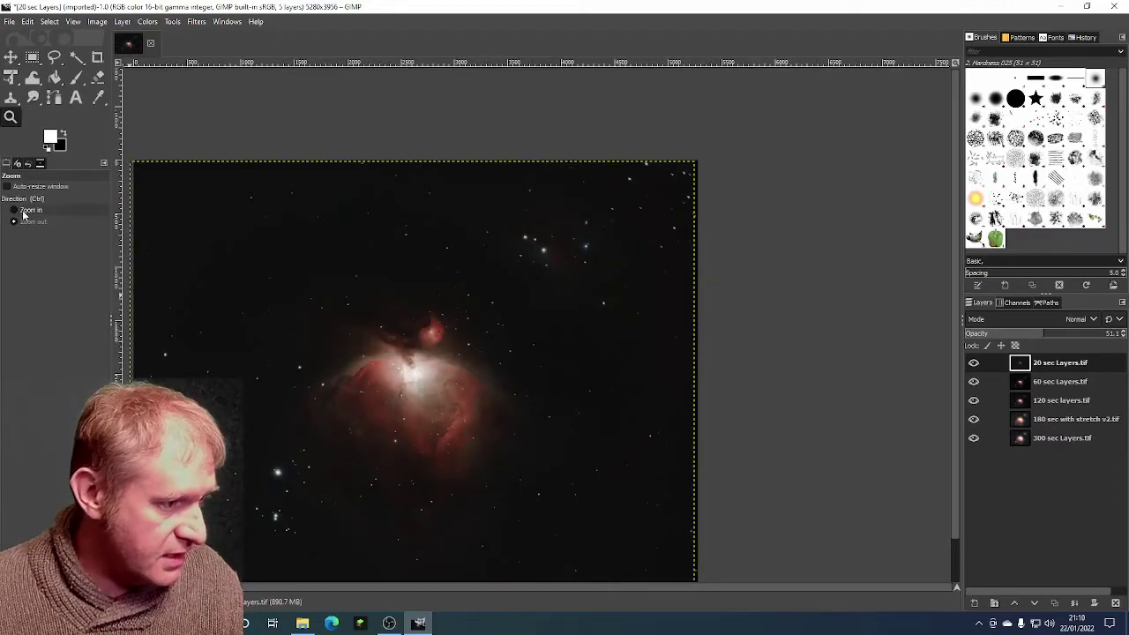
scroll(283, 468, up, 4)
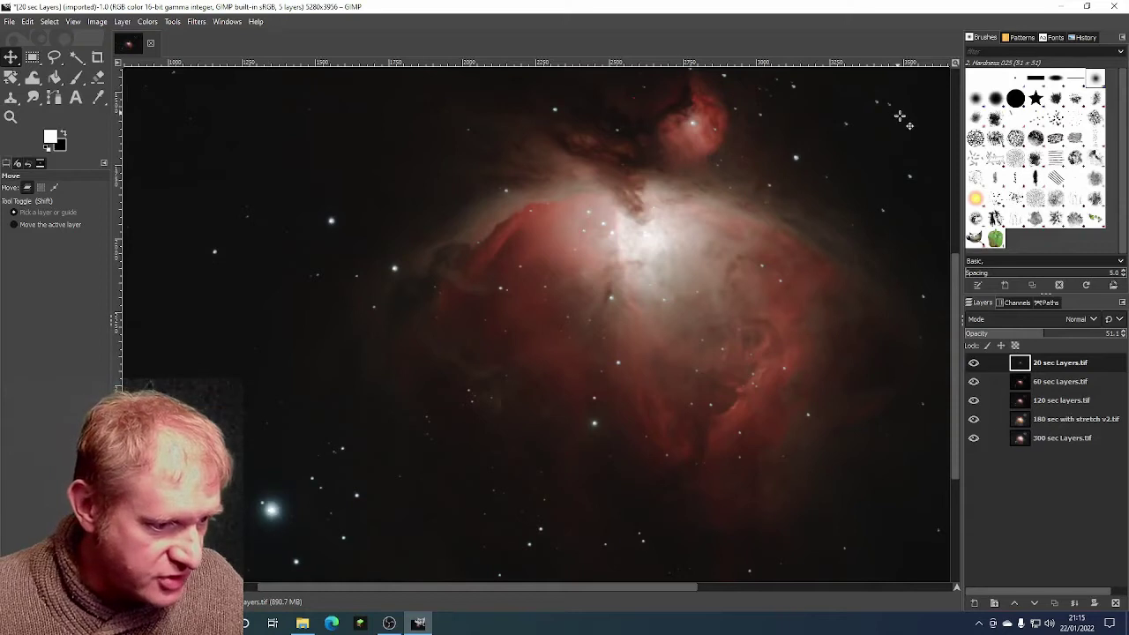
click(172, 22)
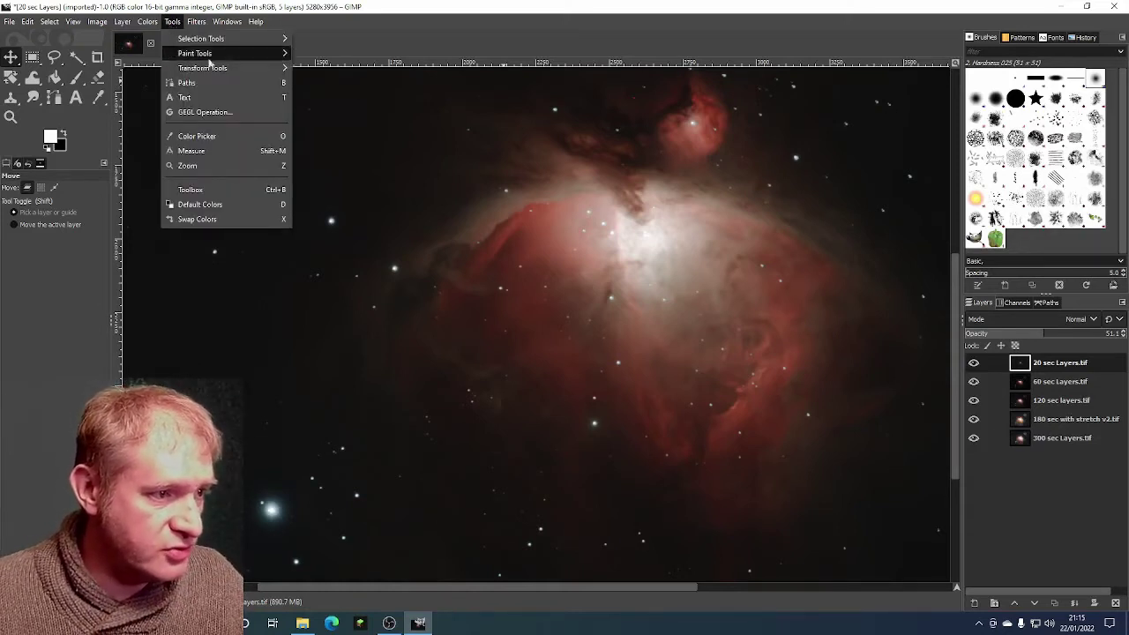
mouse_move(253, 70)
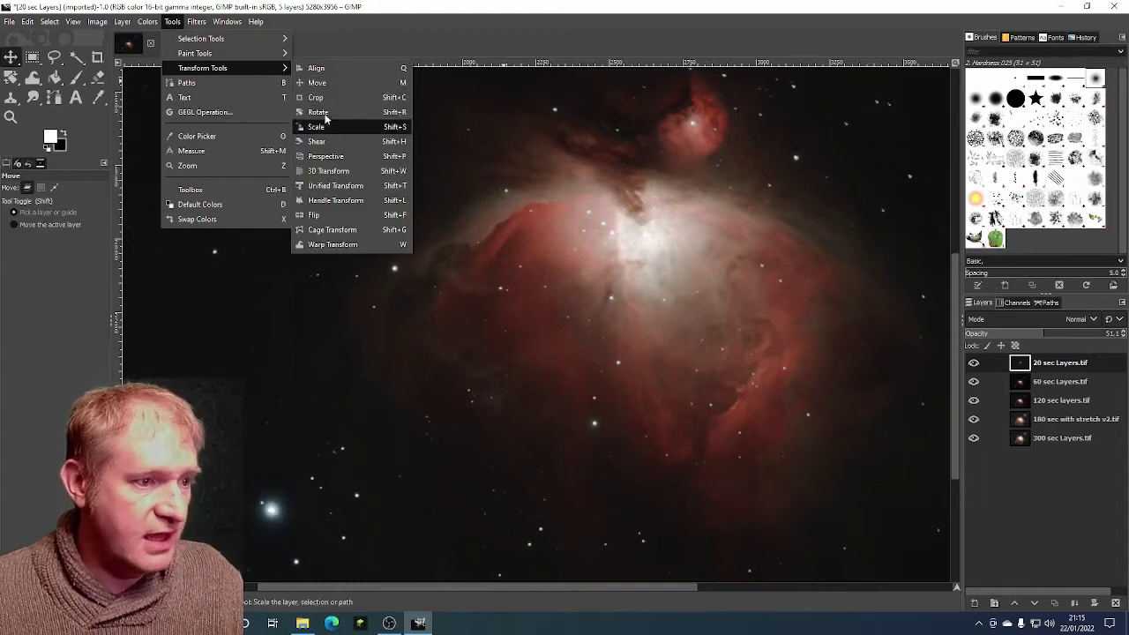
click(319, 112)
click(319, 112)
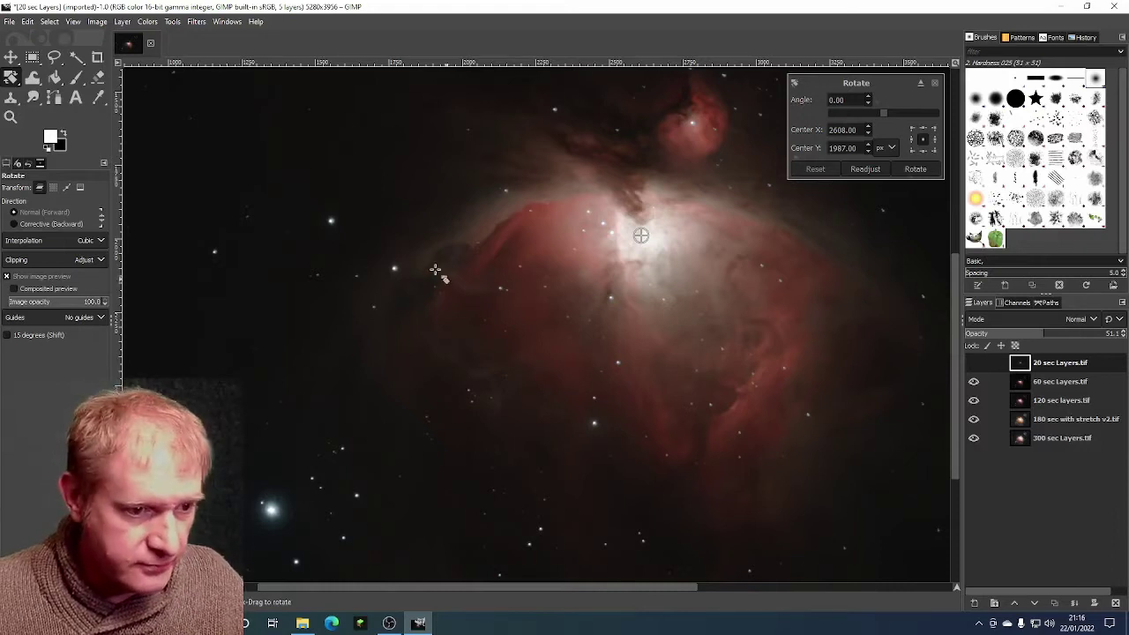
drag(872, 250, 870, 250)
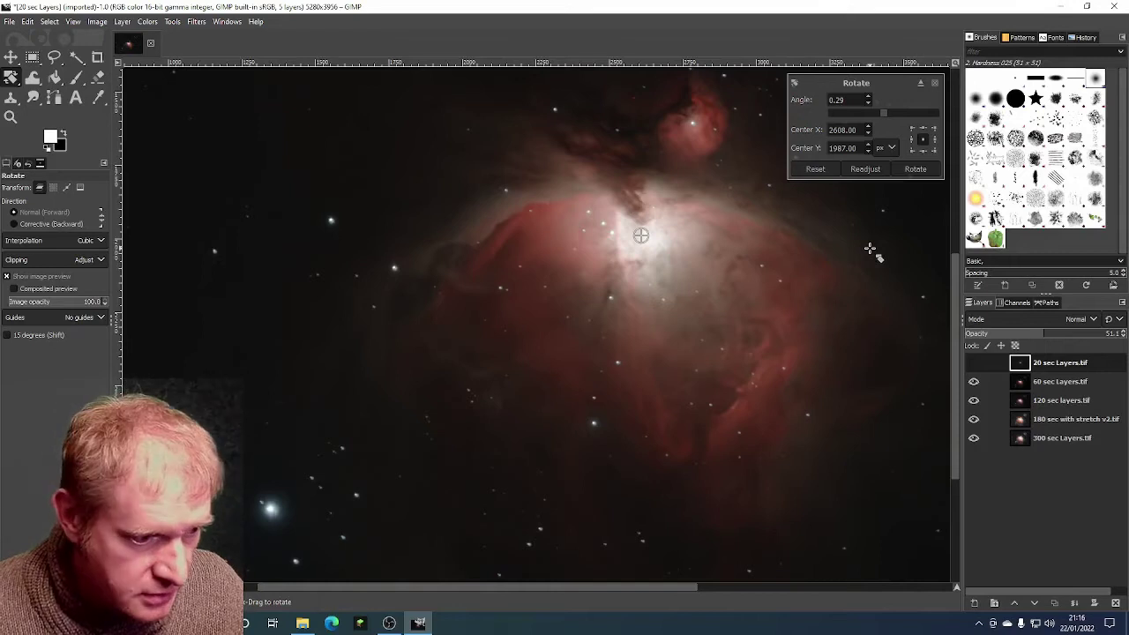
key(Page_Up)
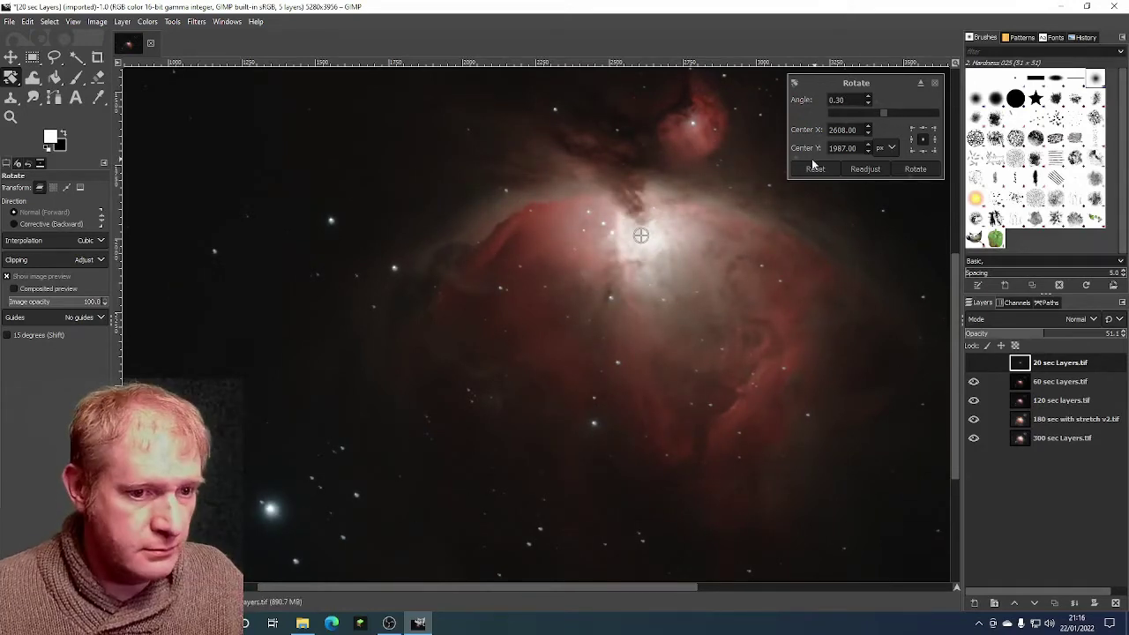
click(915, 168)
Step: Restore the 20 sec layer's opacity to 100 and hide the layer
key(m)
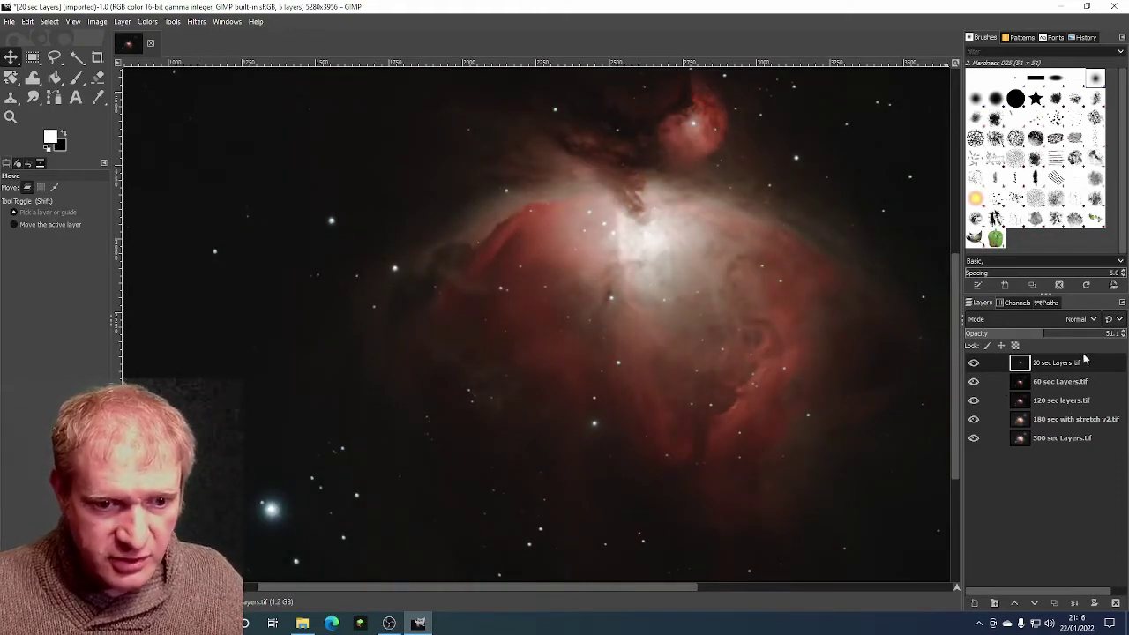
drag(1044, 335, 1123, 333)
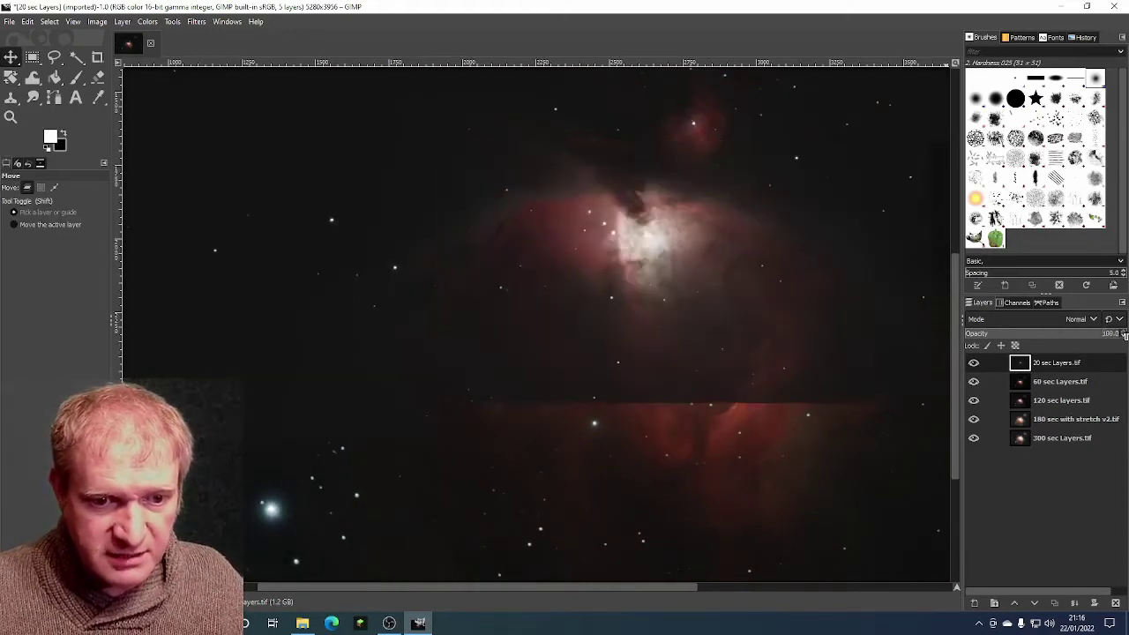
click(975, 363)
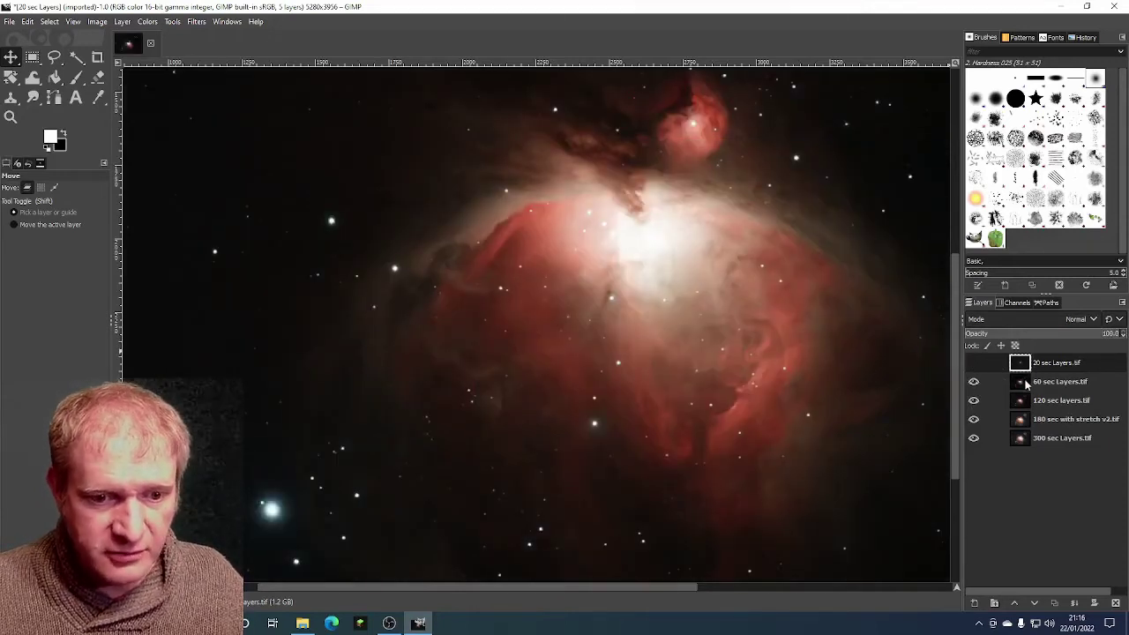
Step: Set the 60 sec layer's opacity to 51.5 and nudge the 120 sec layer until its stars line up with the 60 sec layer
click(1029, 385)
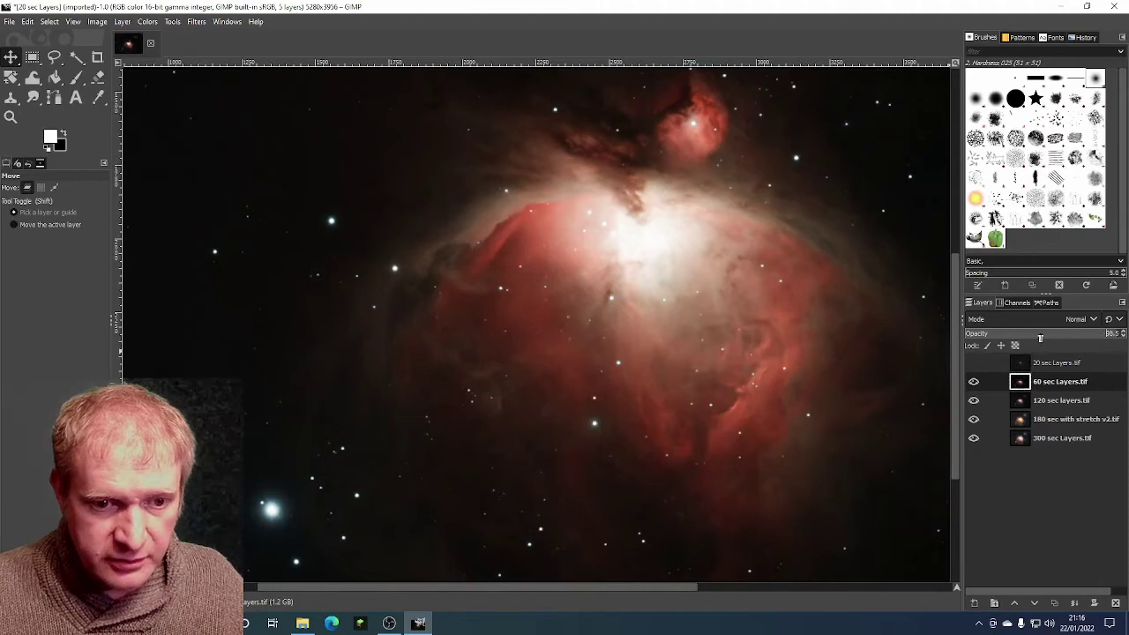
click(1043, 335)
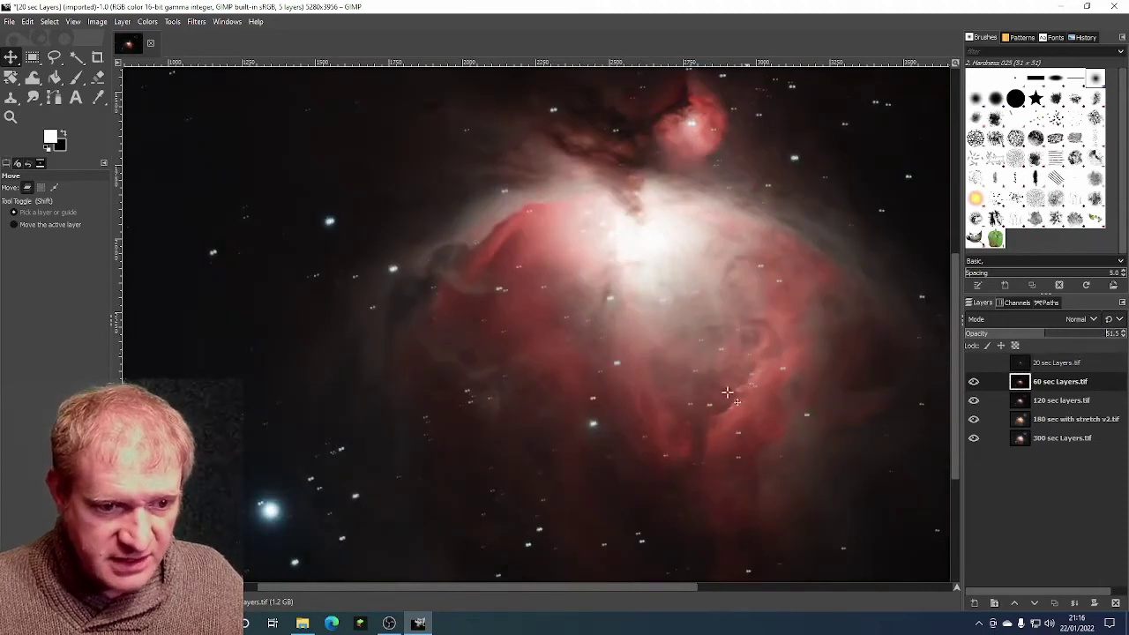
click(1020, 402)
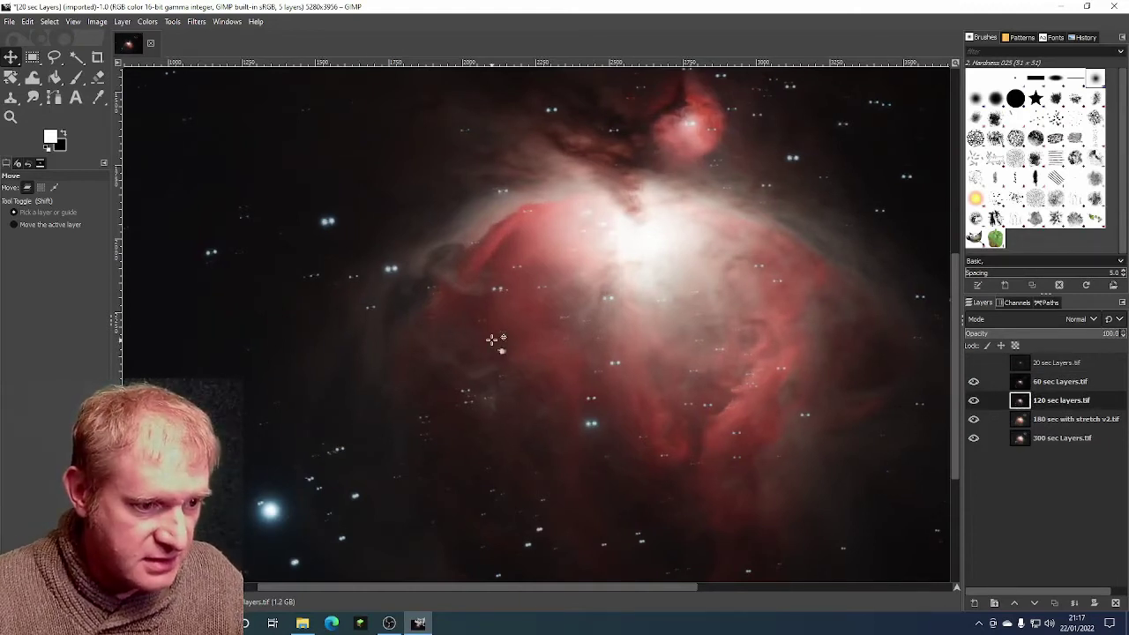
key(Right)
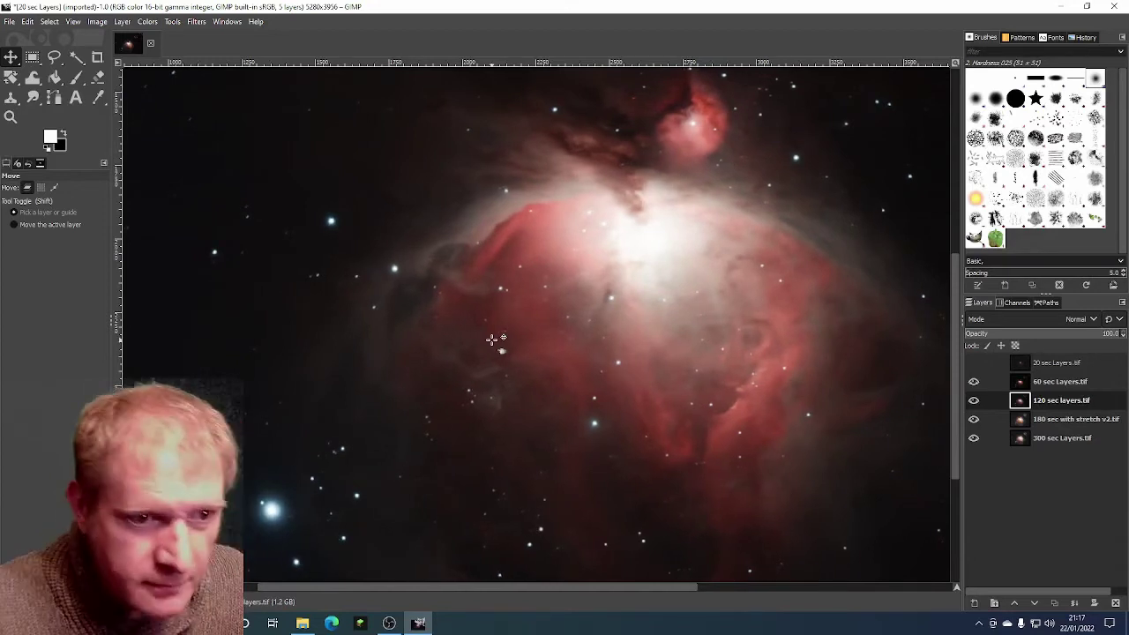
key(Right)
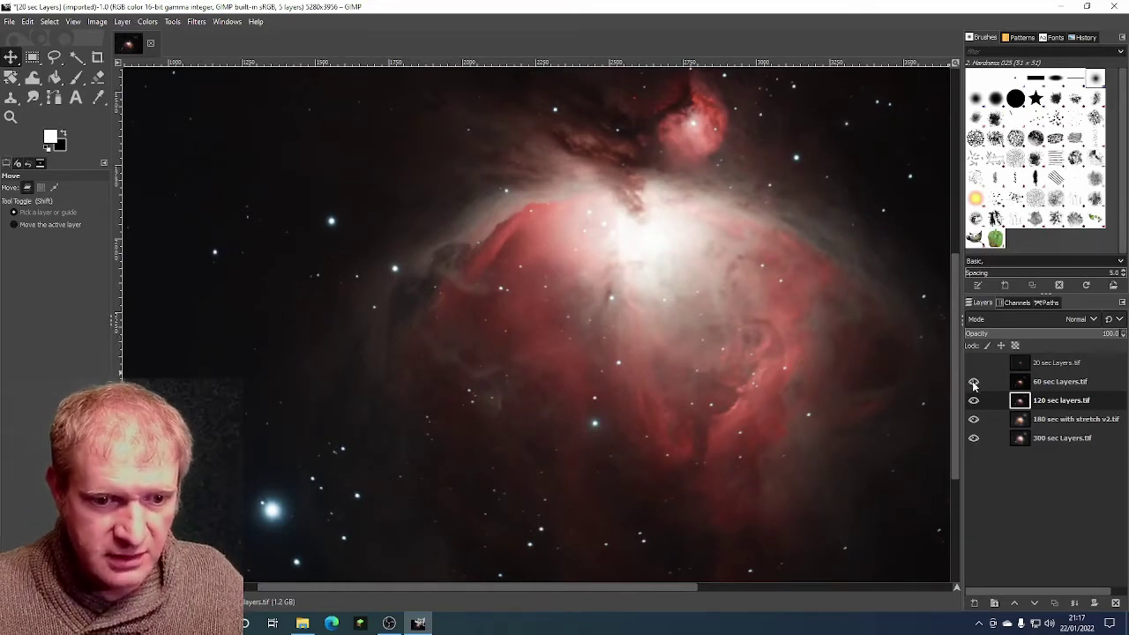
Step: Restore the 60 sec layer's opacity to 100 and hide the layer
click(1021, 385)
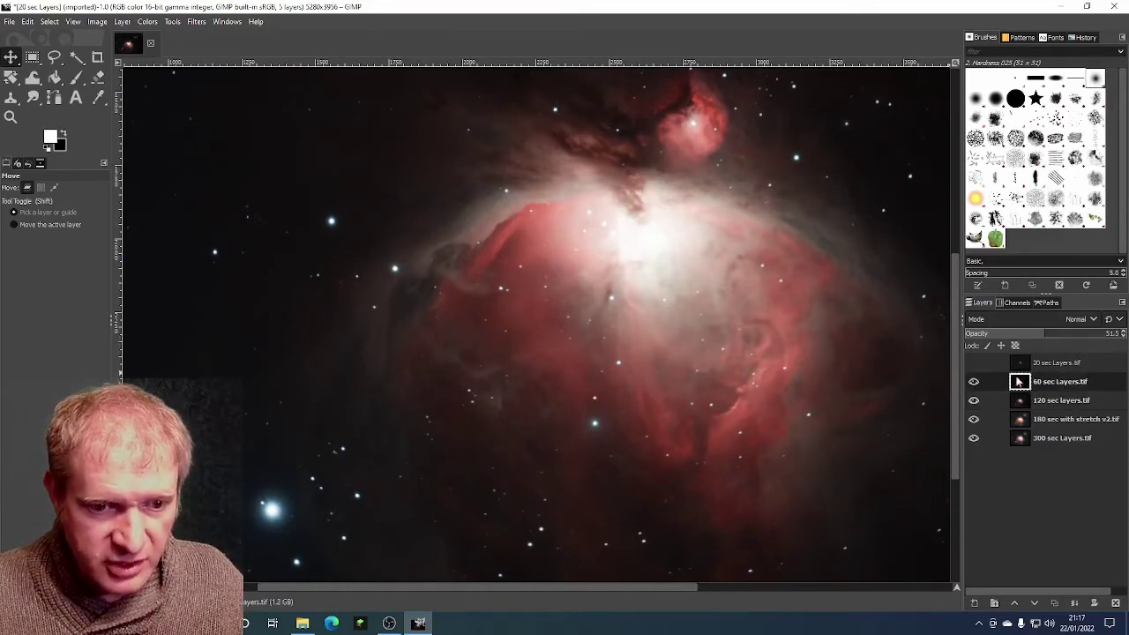
drag(1046, 337, 1045, 337)
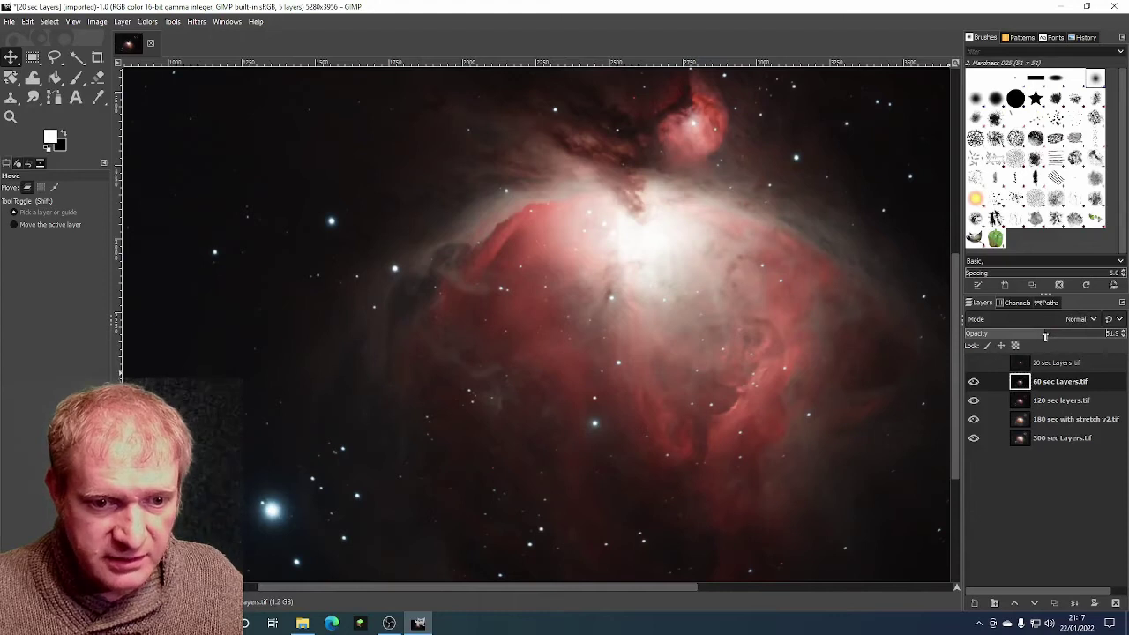
click(1113, 334)
click(975, 384)
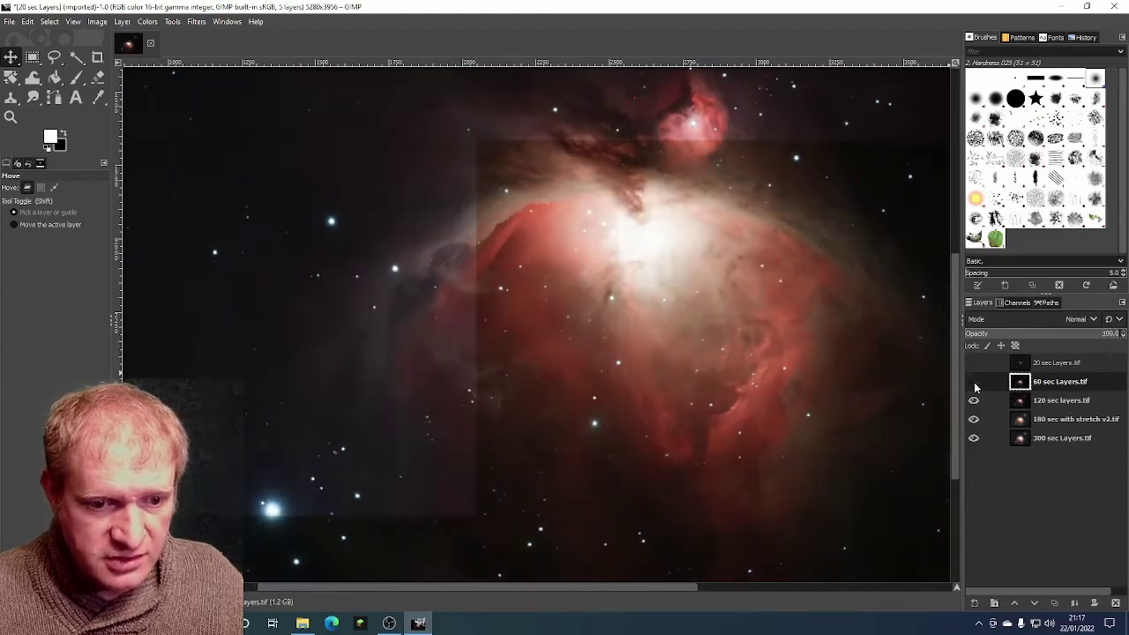
Step: Set the 120 sec layer's opacity to 50.4 and move the 180 sec layer so its stars line up with the 120 sec layer
click(1023, 401)
drag(1063, 338, 1041, 337)
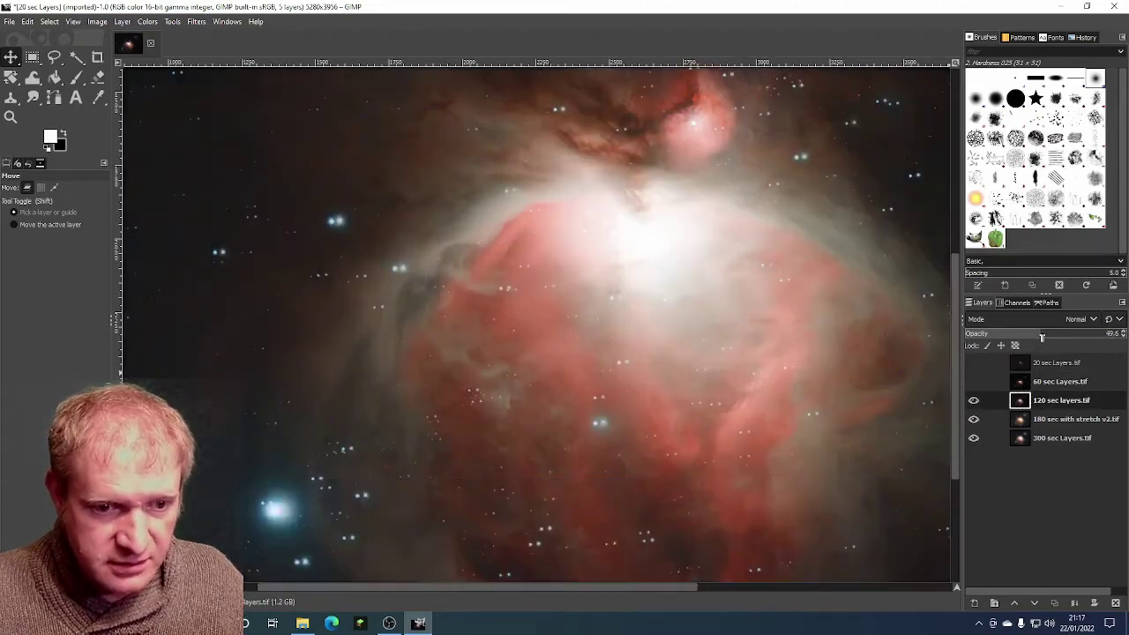
click(1019, 420)
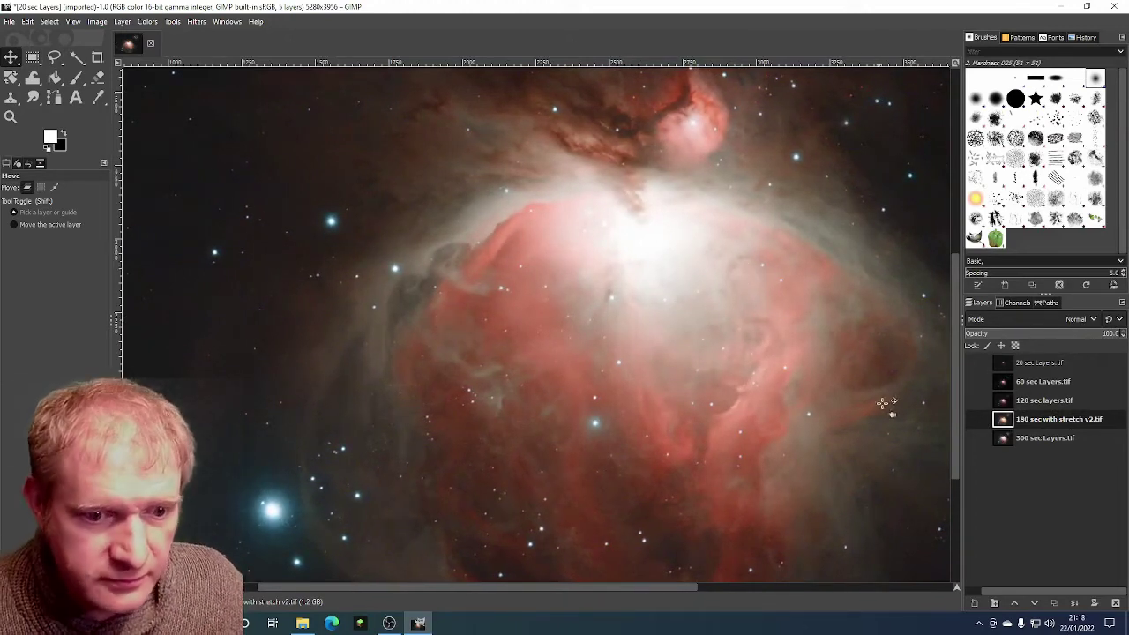
Step: Restore the 120 sec layer's opacity to 100 and hide the layer
click(1006, 404)
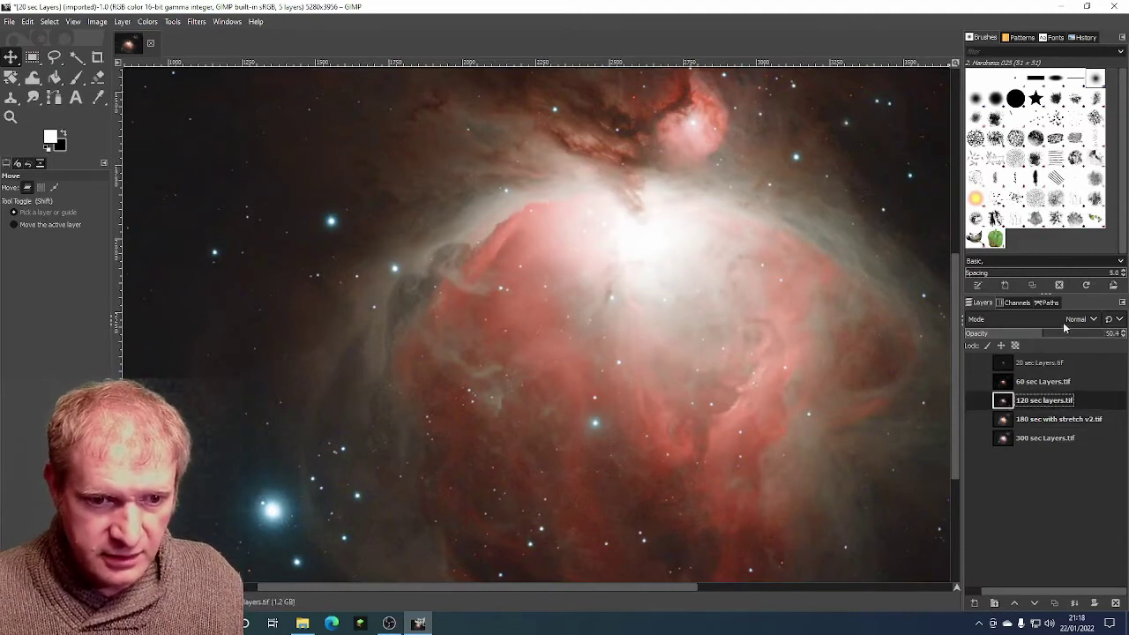
drag(1041, 336, 1123, 336)
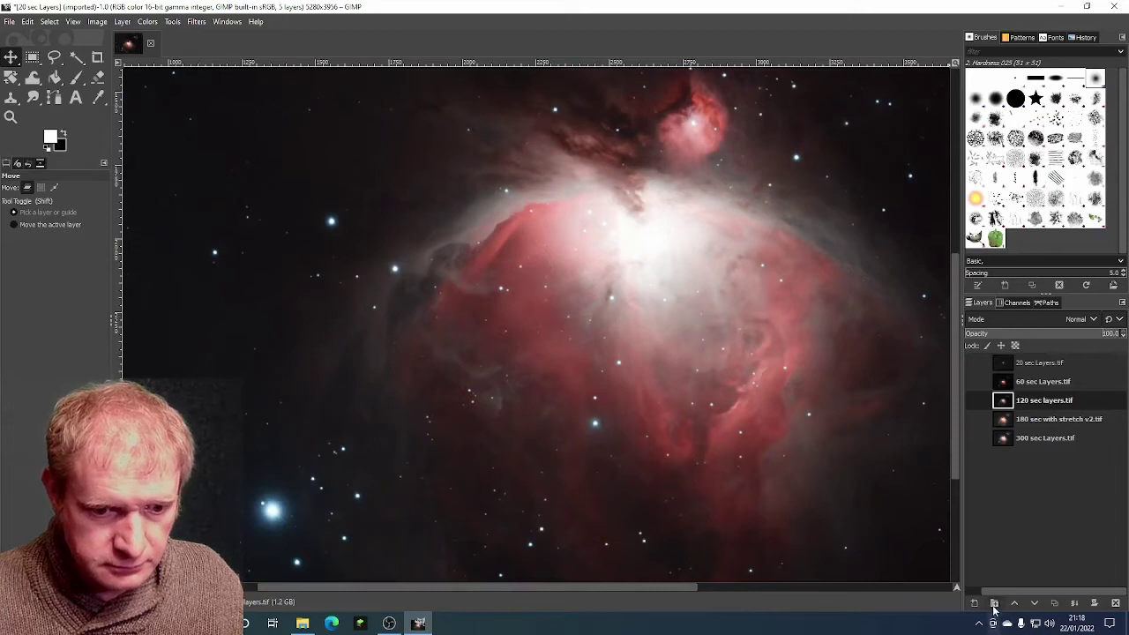
drag(993, 591, 957, 597)
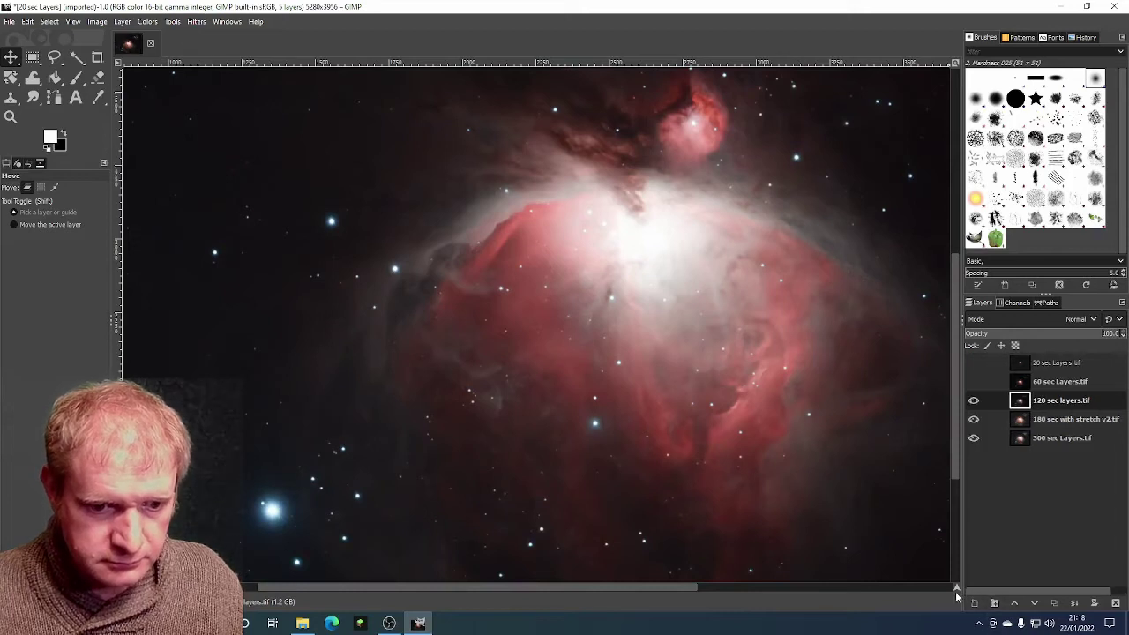
click(977, 401)
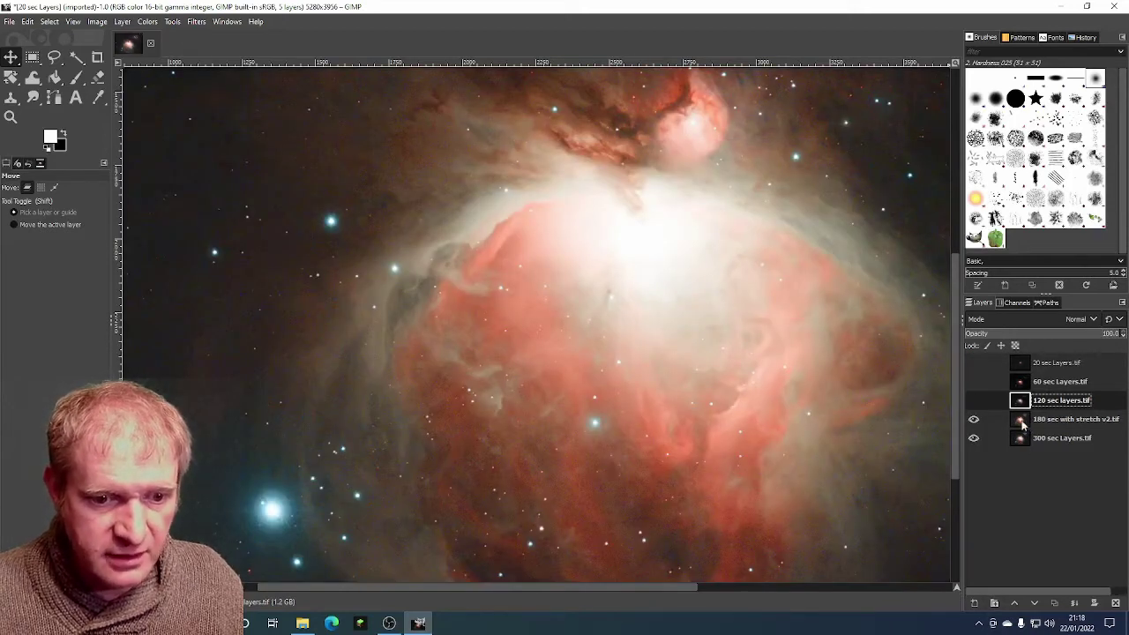
Step: Set the 180 sec layer's opacity to 55.7 and move the 300 sec layer so its stars line up with the 180 sec layer
click(1021, 421)
drag(1118, 333, 1050, 337)
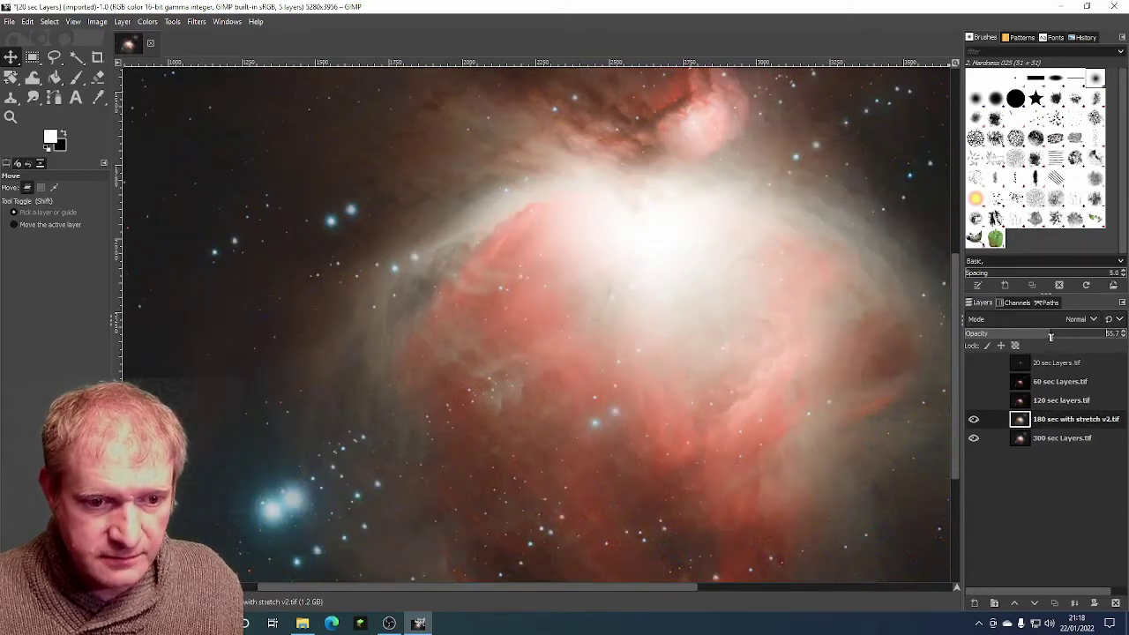
click(1021, 440)
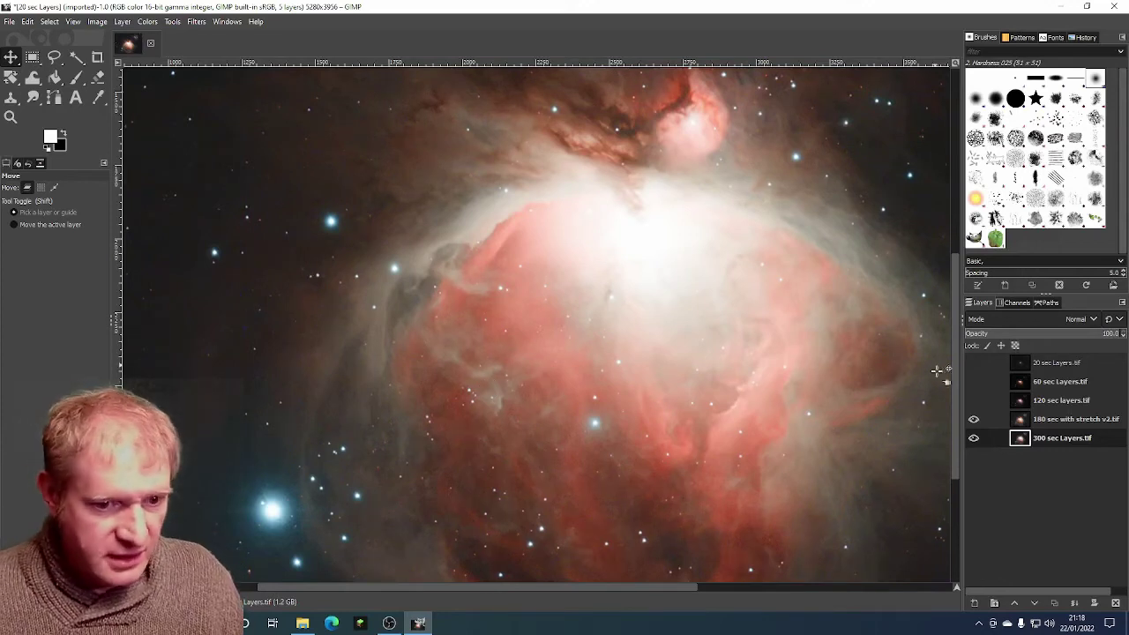
Step: Restore the 180 sec layer's opacity to 100, then hide and reshow it to check its alignment with the 300 sec layer
click(1020, 423)
drag(1055, 336, 1123, 336)
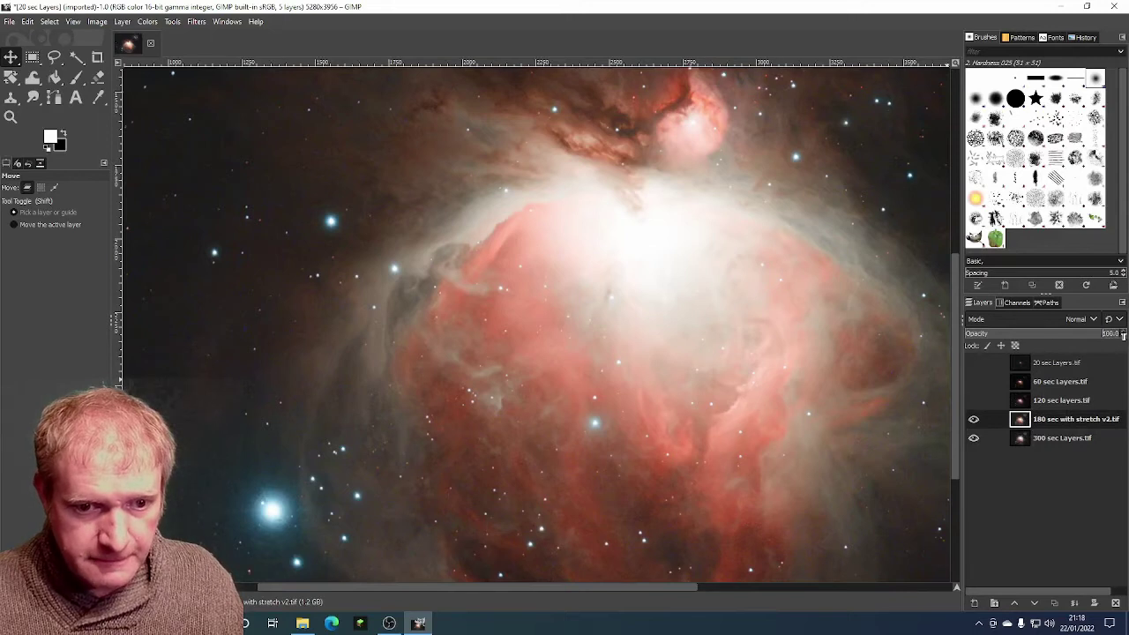
click(974, 420)
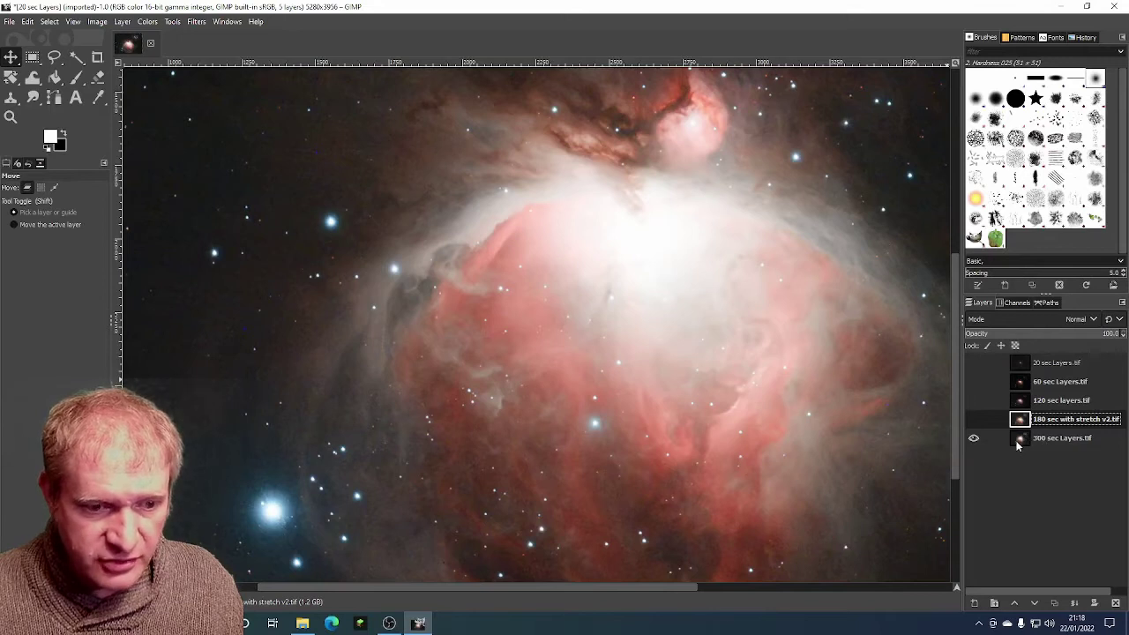
click(974, 419)
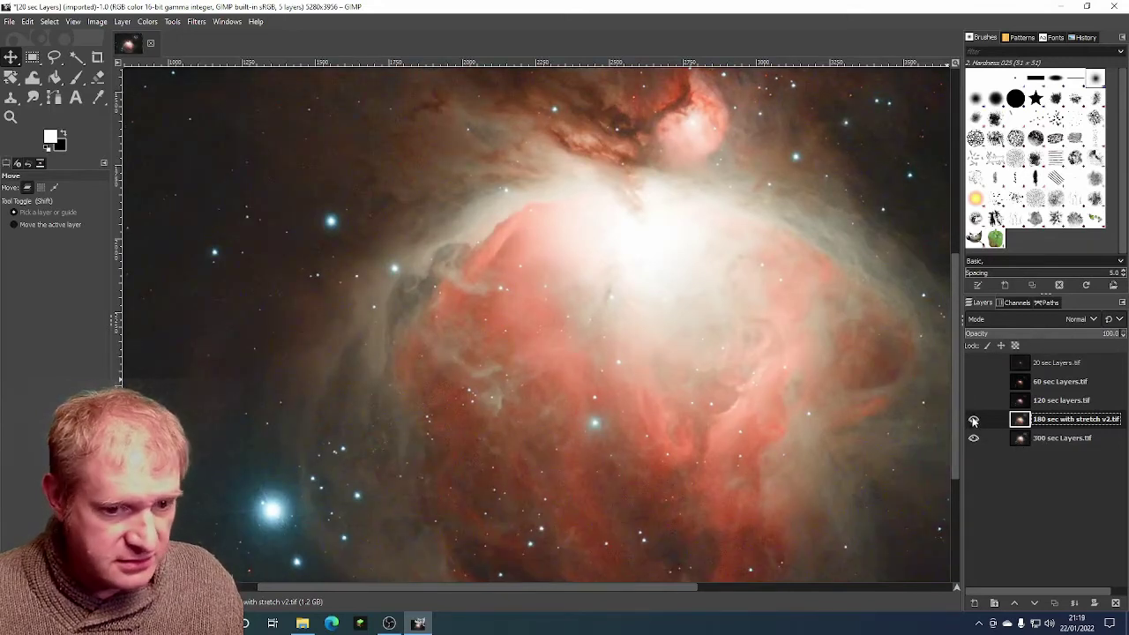
Step: Make the 120 sec, 60 sec and 20 sec layers visible again, one after another
click(974, 401)
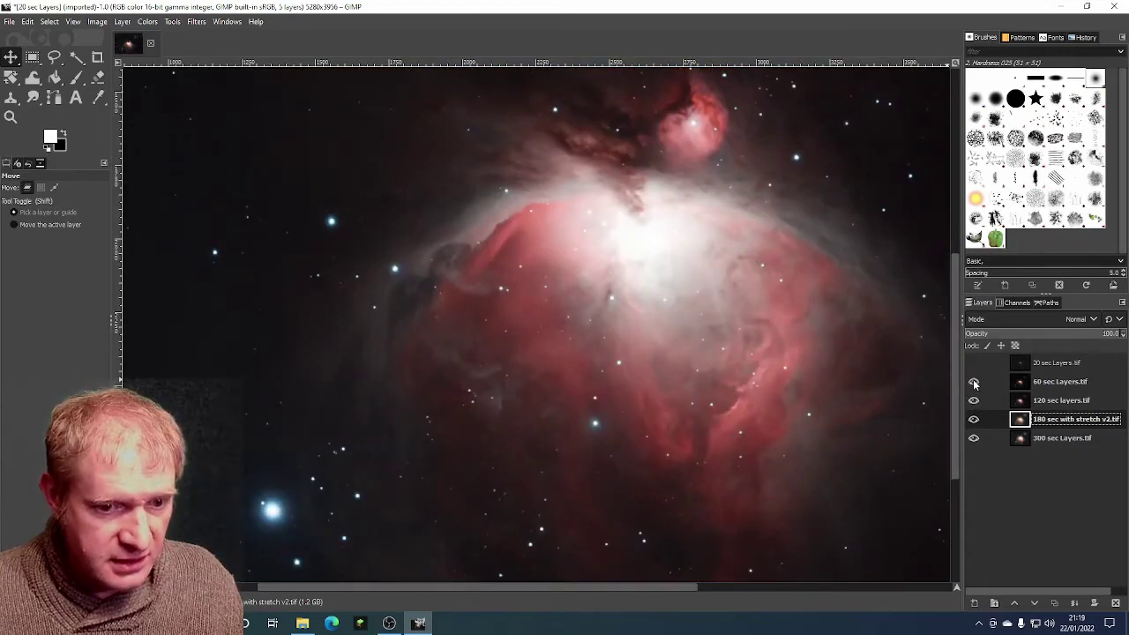
click(974, 382)
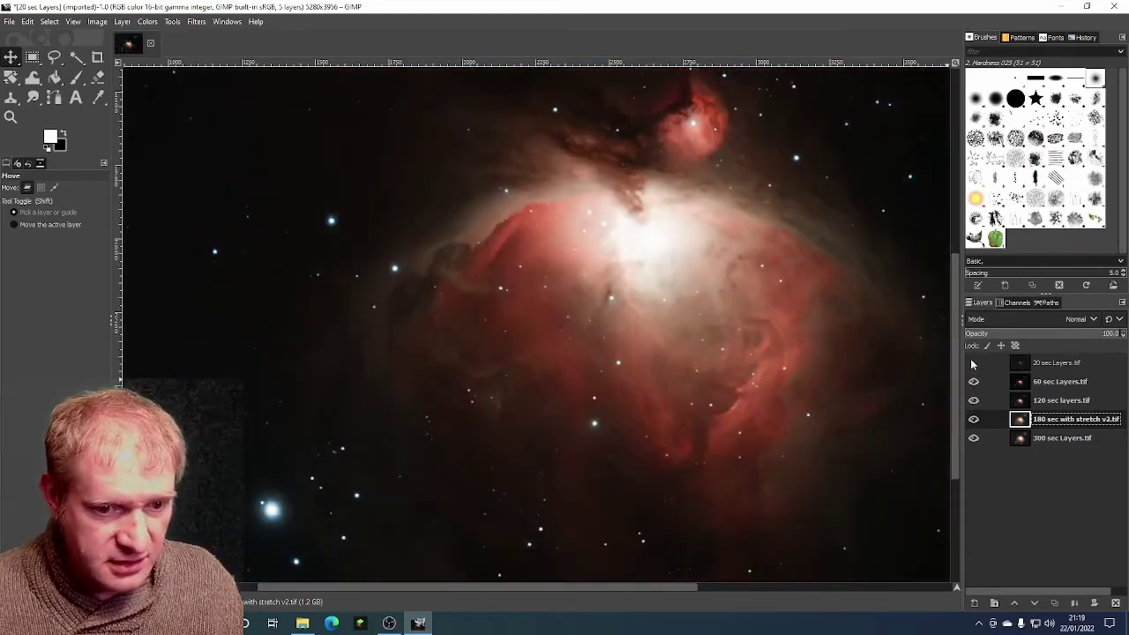
click(974, 364)
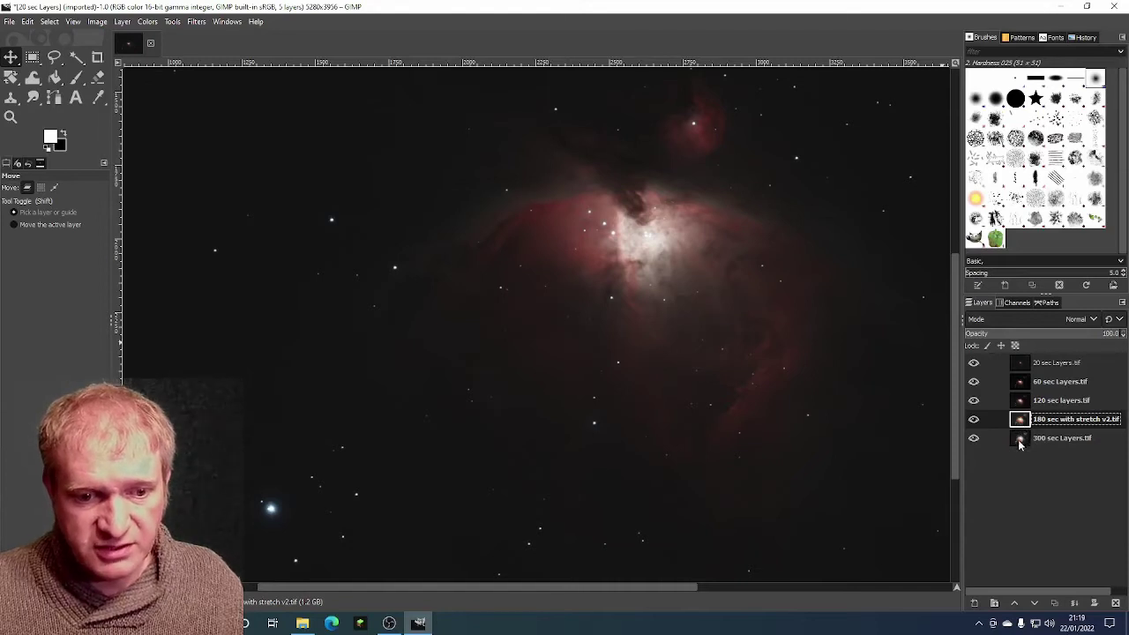
Step: Add a black (full transparency) layer mask to the 20 sec layer
click(1019, 363)
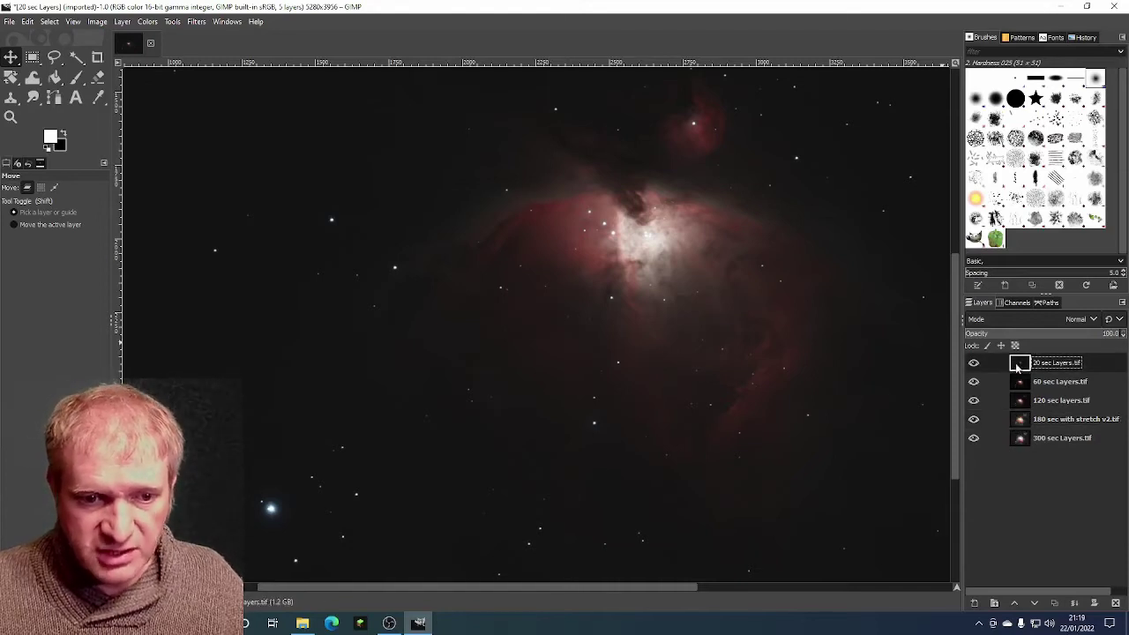
right_click(1020, 363)
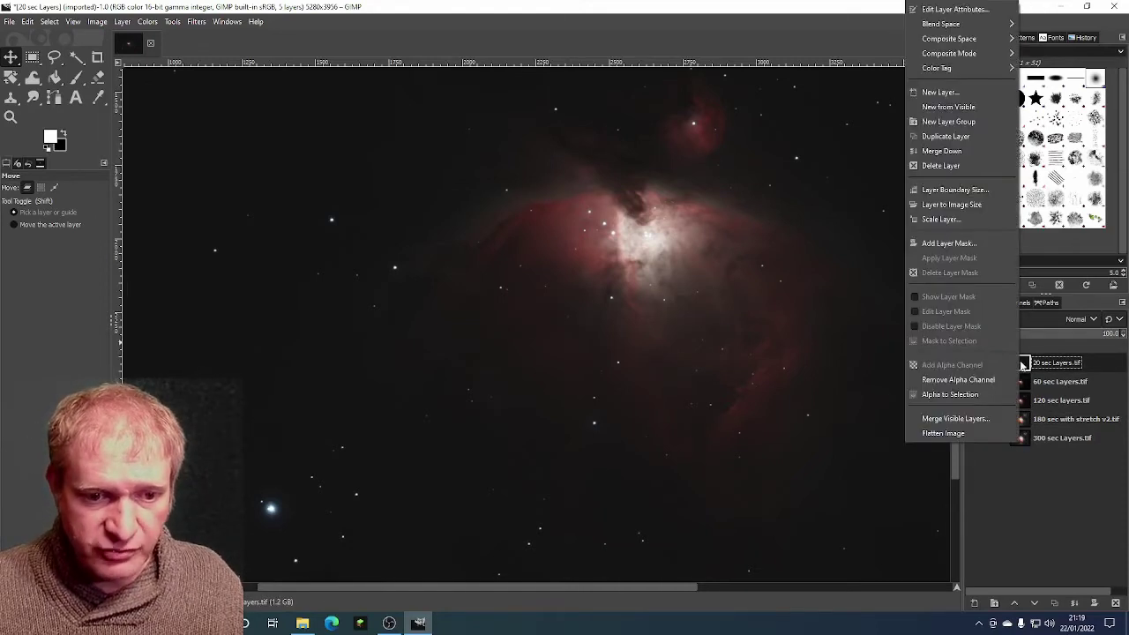
click(924, 244)
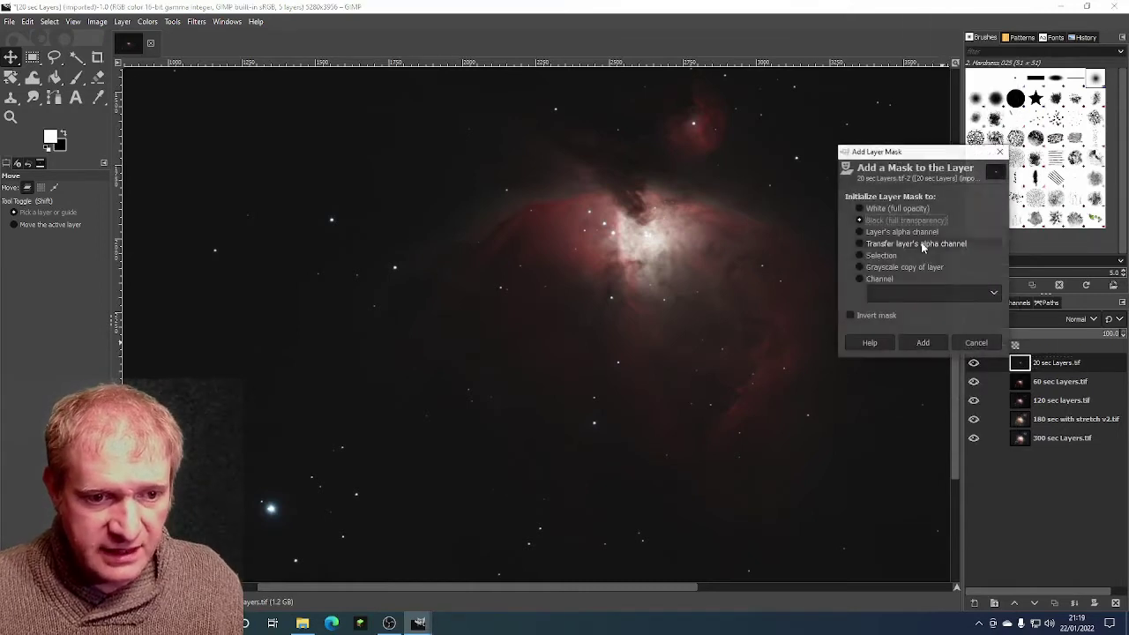
click(900, 219)
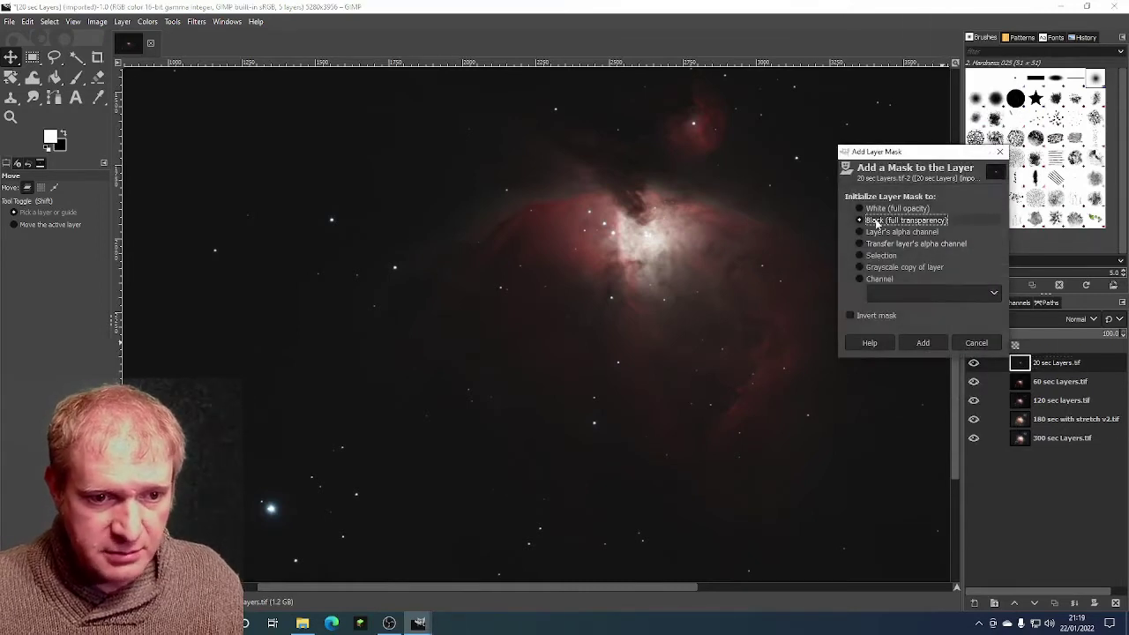
click(923, 344)
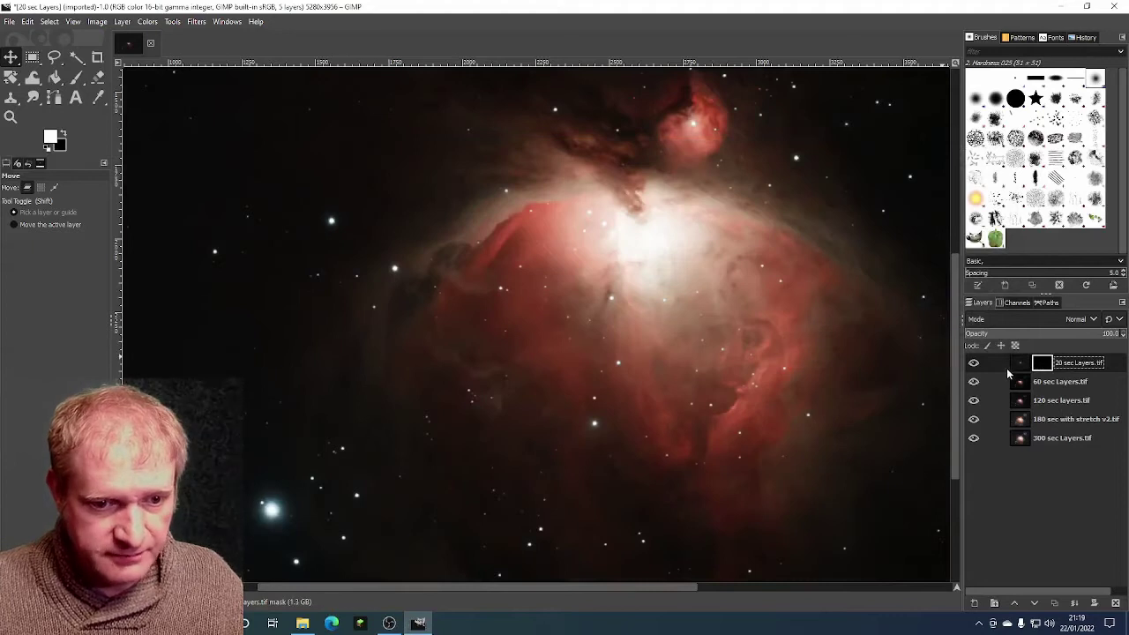
Step: Add black (full transparency) layer masks to the 60 sec, 120 sec and 180 sec layers
right_click(1030, 381)
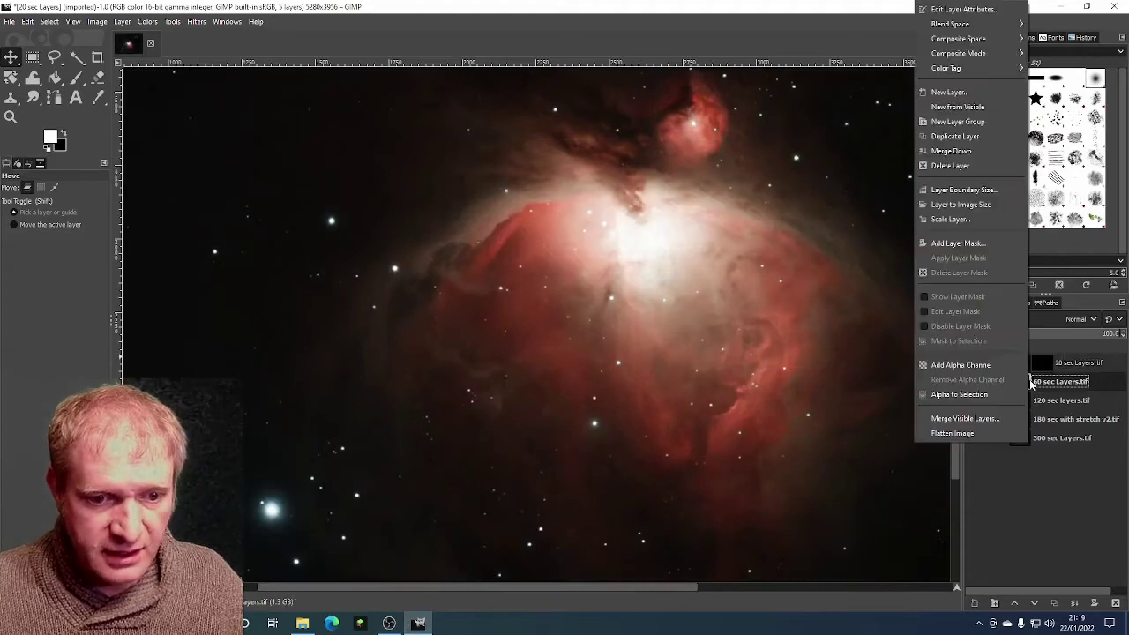
click(939, 243)
click(936, 339)
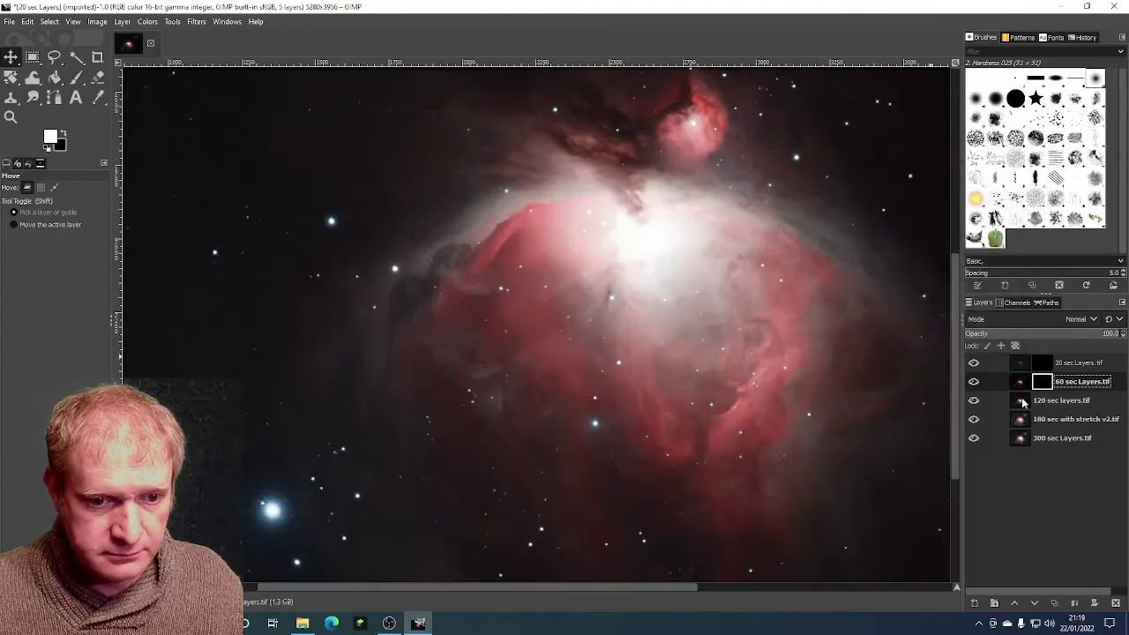
right_click(1030, 400)
click(939, 243)
click(936, 340)
right_click(1031, 418)
click(943, 242)
click(938, 338)
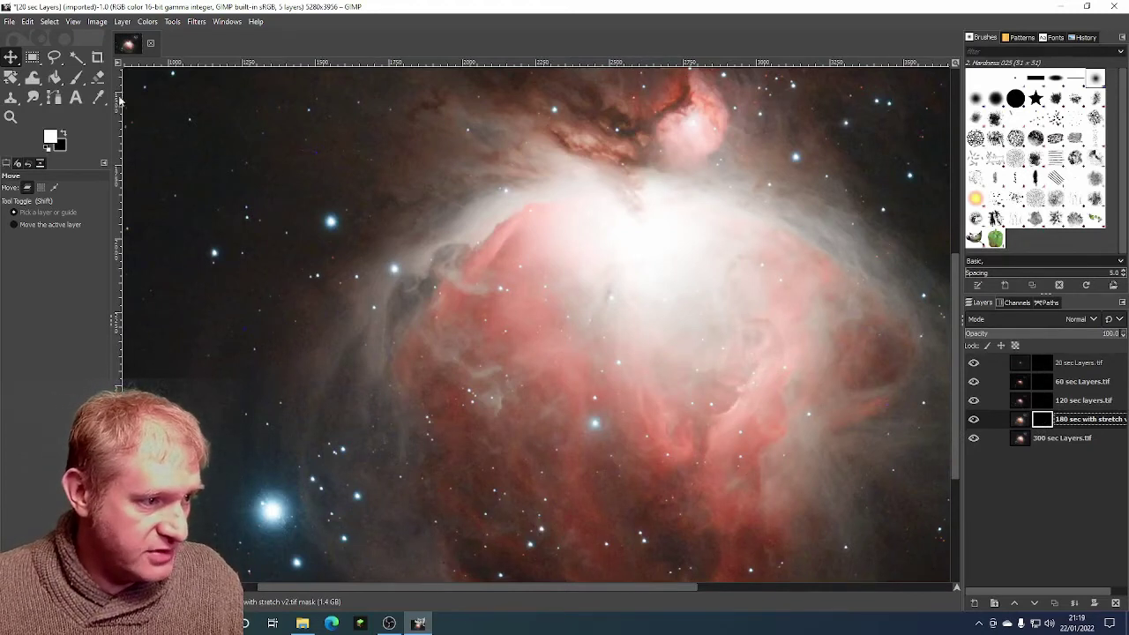
Step: Set up the Paintbrush with a white foreground colour, size 162, hardness 9 and force 6
click(77, 78)
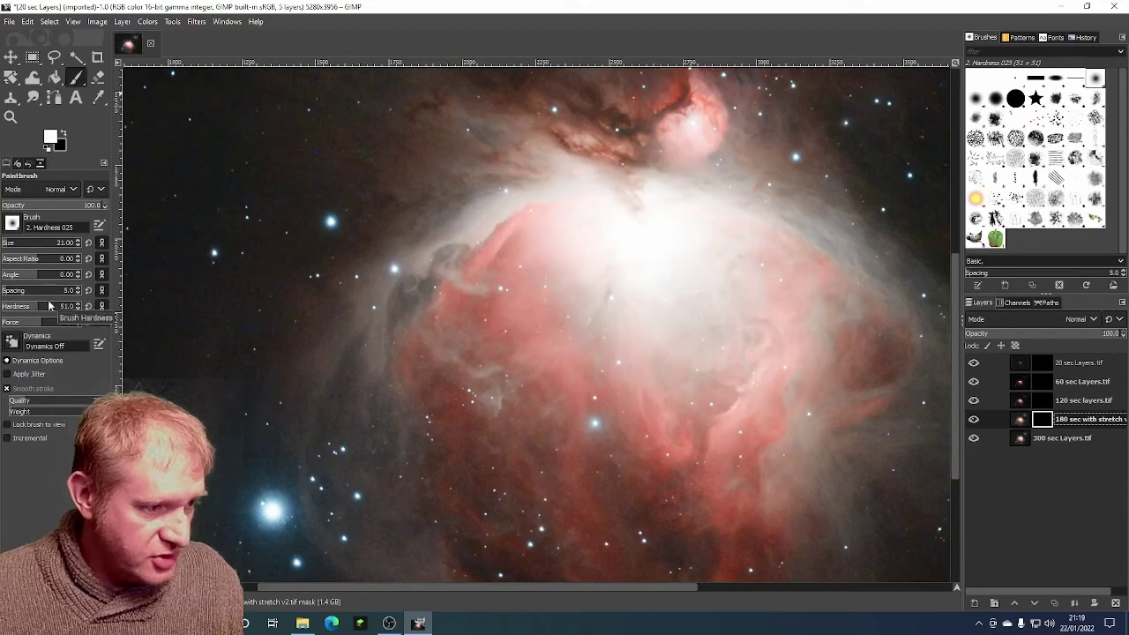
click(51, 137)
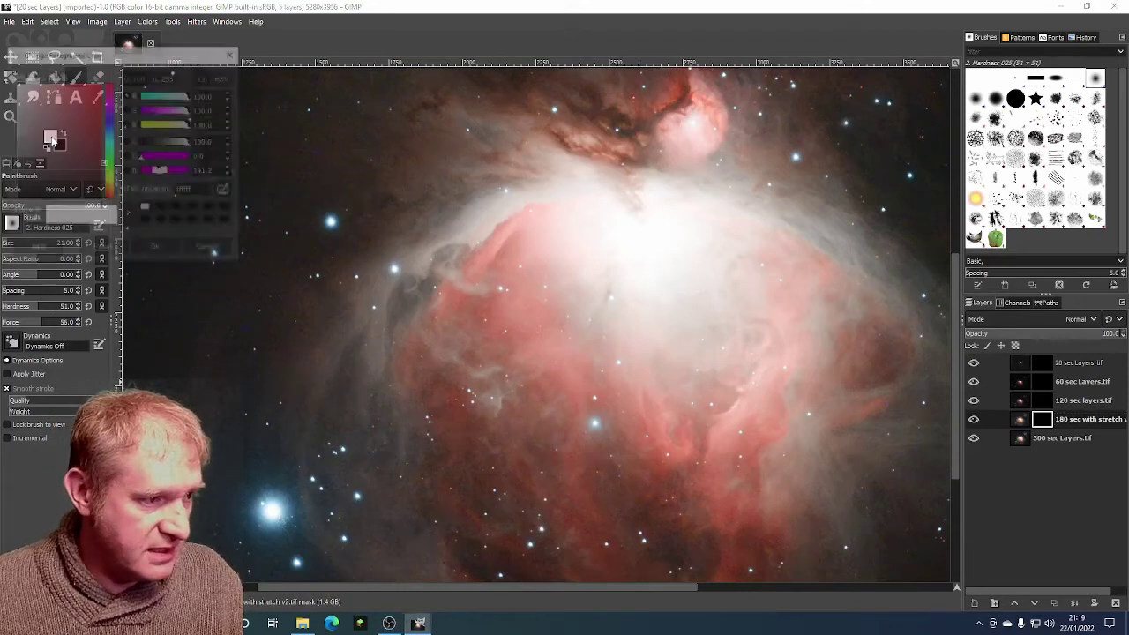
click(154, 249)
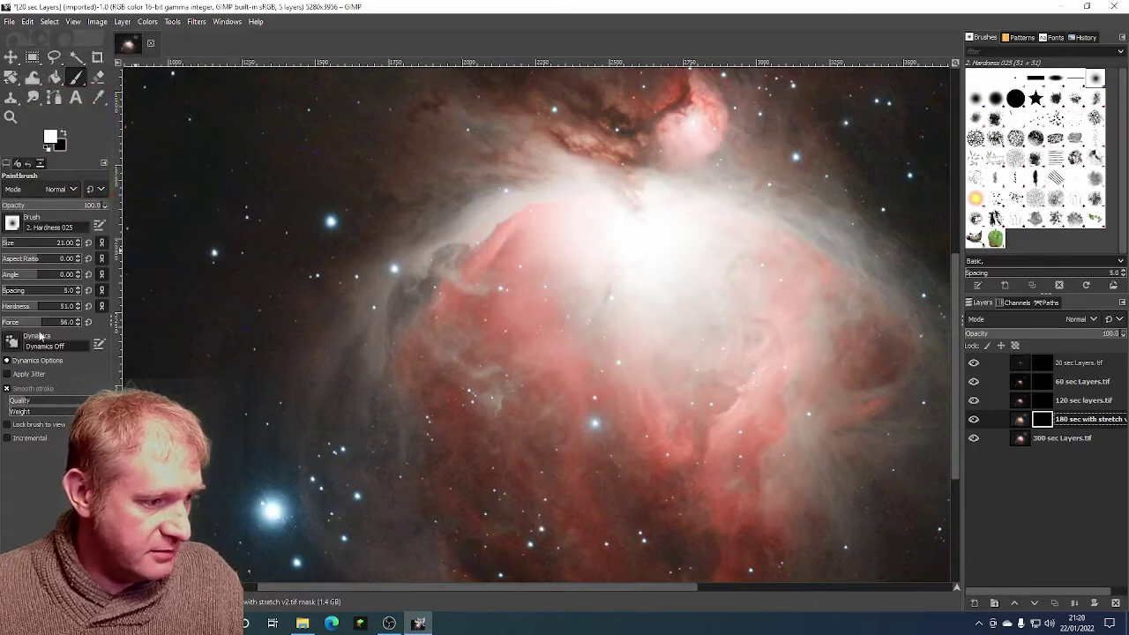
mouse_move(37, 308)
mouse_down()
mouse_move(8, 309)
mouse_move(17, 323)
mouse_up()
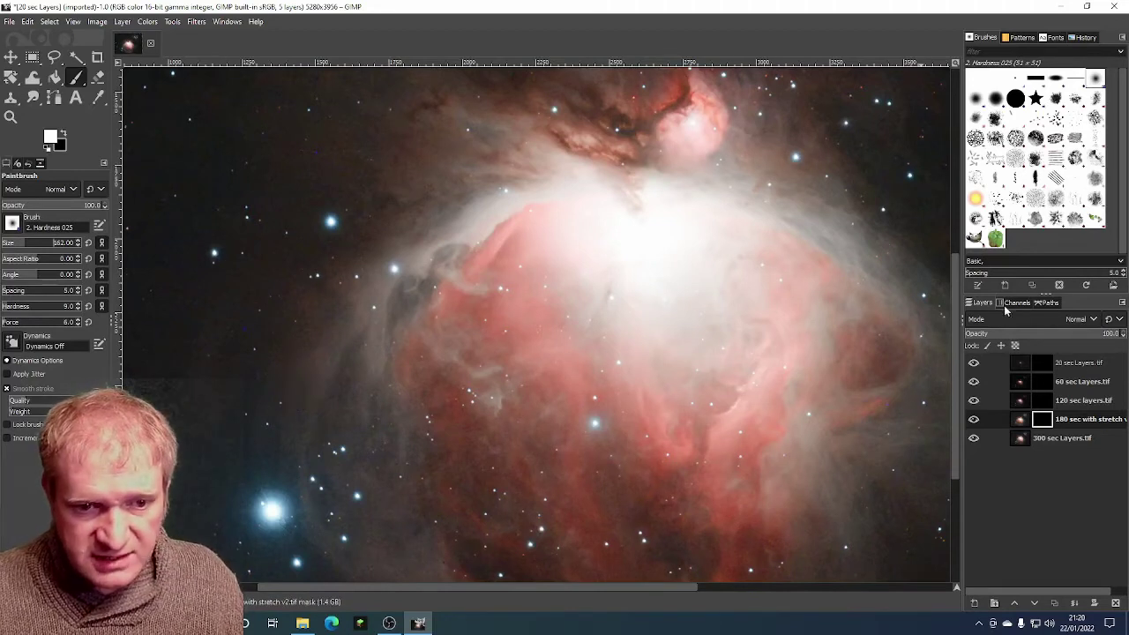
Step: Paint white over the overexposed nebula core on the 20 sec layer's mask, with brush hardness reduced to 2
click(1044, 362)
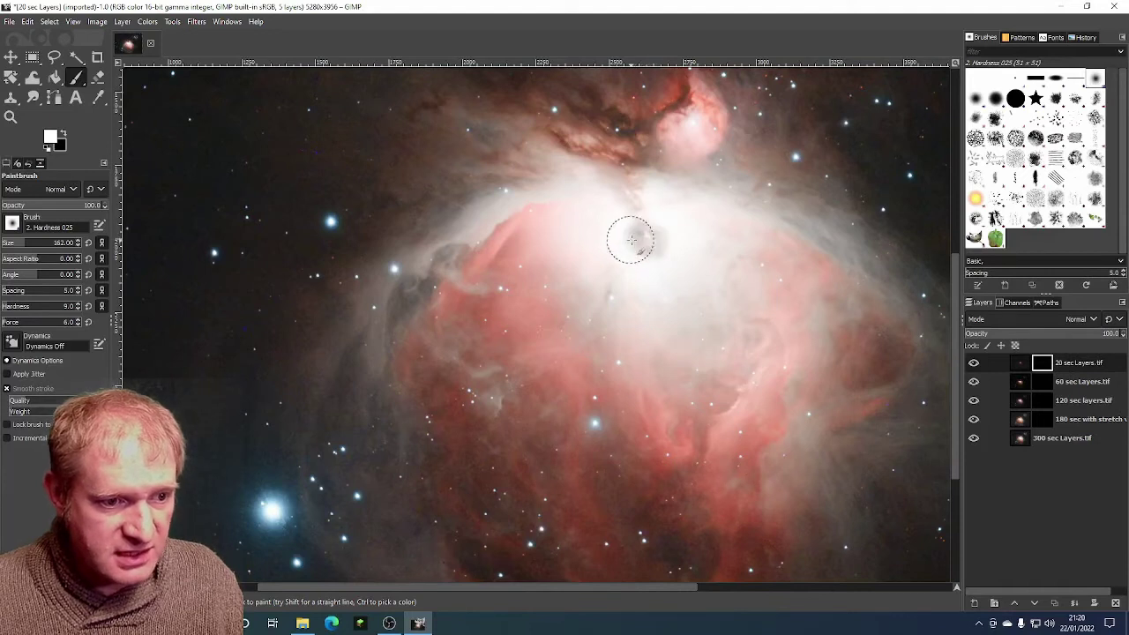
mouse_move(654, 231)
mouse_down()
mouse_move(711, 280)
mouse_move(656, 273)
mouse_move(656, 290)
mouse_move(643, 235)
mouse_move(665, 198)
mouse_move(627, 219)
mouse_move(610, 218)
mouse_move(617, 208)
mouse_move(601, 199)
mouse_move(597, 224)
mouse_move(614, 225)
mouse_move(626, 222)
mouse_move(580, 214)
mouse_move(586, 198)
mouse_move(574, 227)
mouse_move(644, 250)
mouse_move(683, 236)
mouse_move(689, 224)
mouse_move(654, 195)
mouse_move(661, 251)
mouse_move(571, 235)
mouse_move(580, 230)
mouse_move(559, 207)
mouse_move(601, 223)
mouse_move(697, 225)
mouse_up()
mouse_move(608, 187)
mouse_down()
mouse_move(584, 177)
mouse_move(527, 201)
mouse_up()
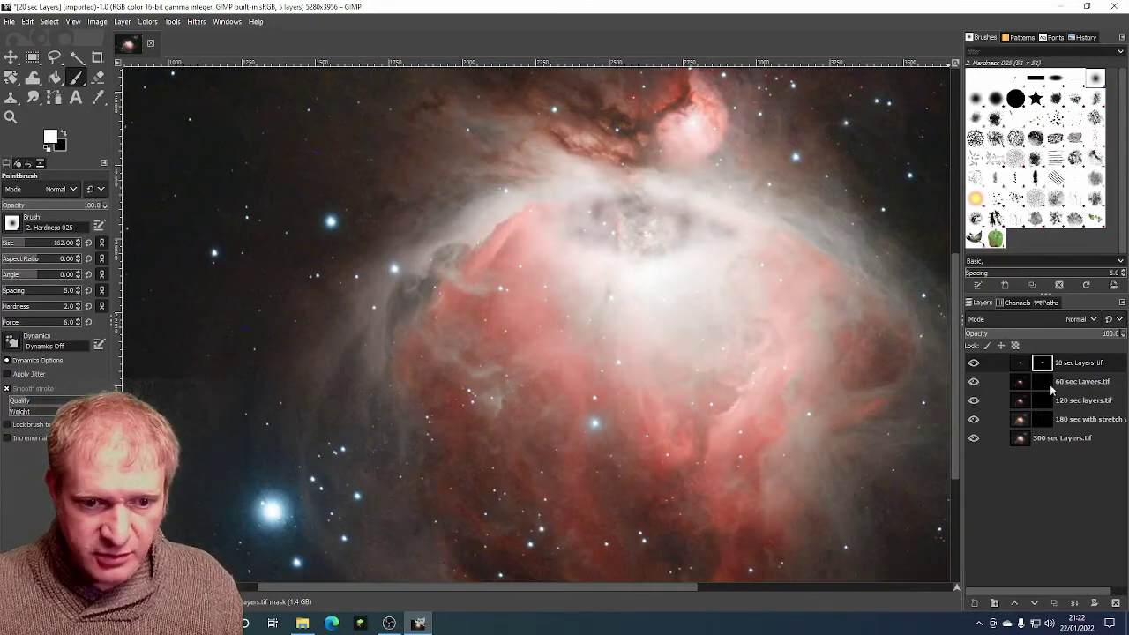
Step: Paint white around the core on the 60 sec, 120 sec and 180 sec layer masks, lowering the brush force to 4 from the 120 sec mask on
click(1039, 383)
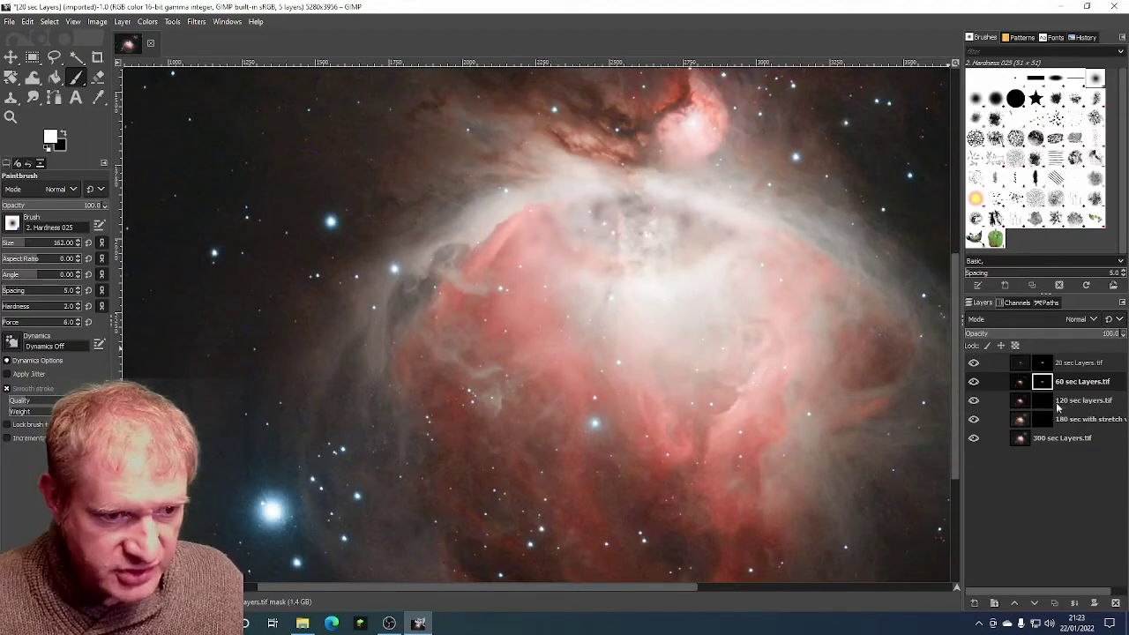
click(1043, 400)
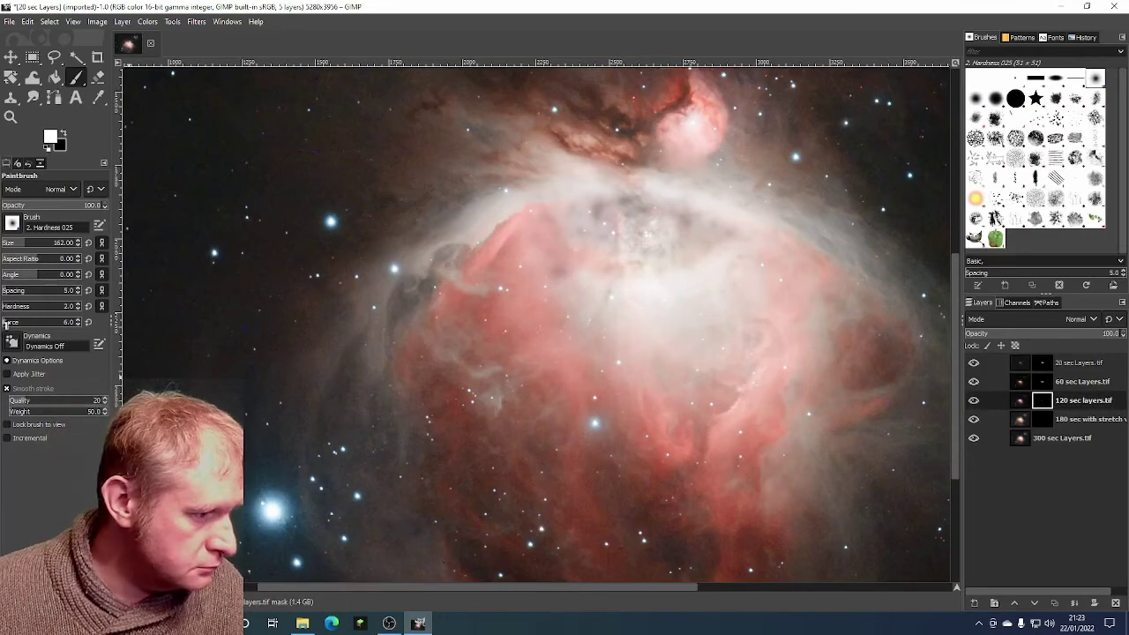
scroll(17, 322, down, 2)
mouse_move(448, 292)
mouse_down()
mouse_move(572, 279)
mouse_move(531, 237)
mouse_move(635, 291)
mouse_up()
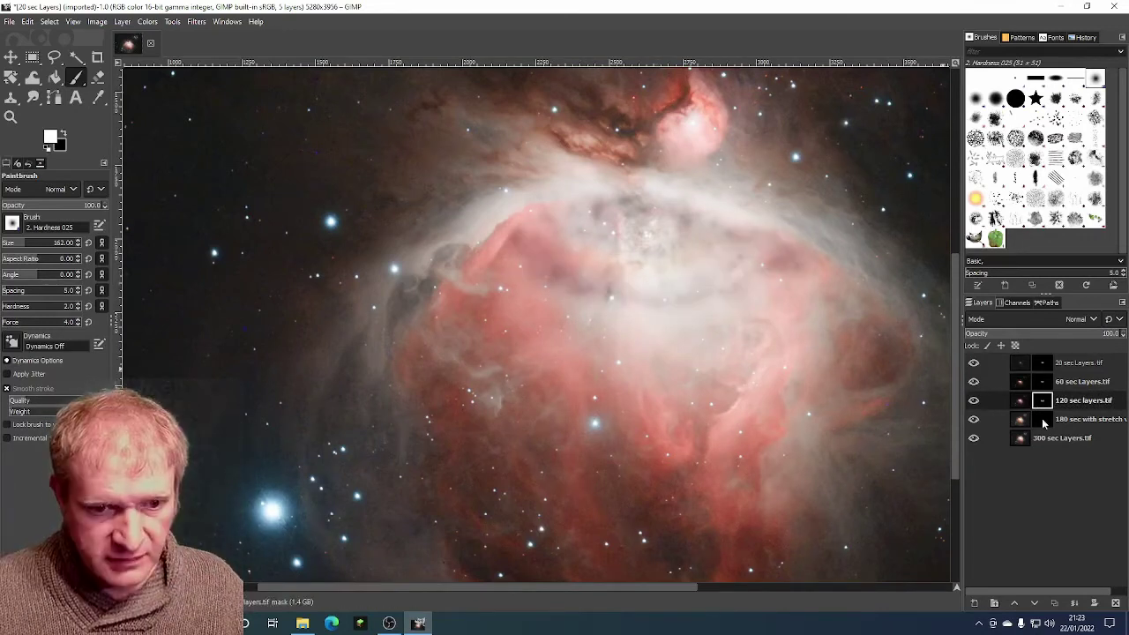
click(1042, 418)
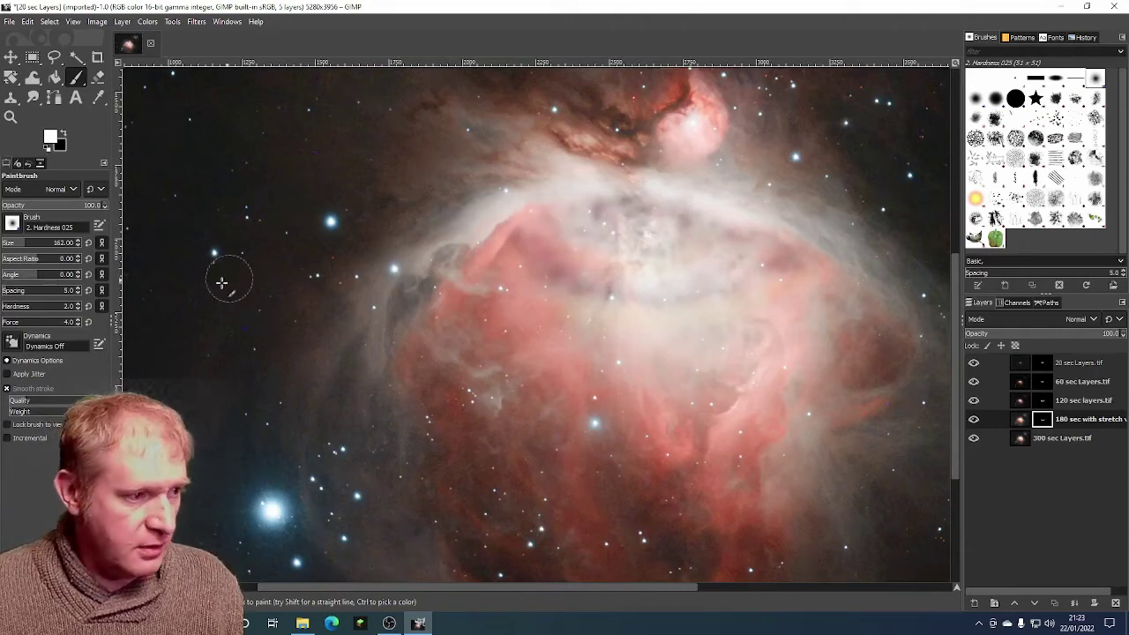
Step: Smudge the painted area of the 20 sec layer's mask across the upper core to soften its edges
click(32, 98)
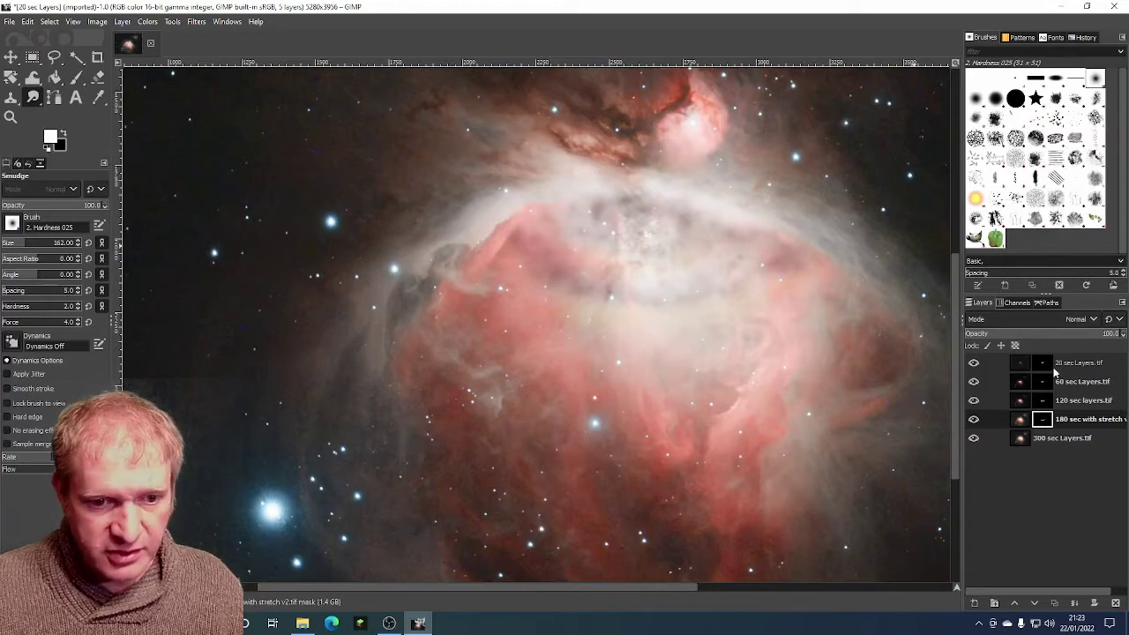
click(1042, 363)
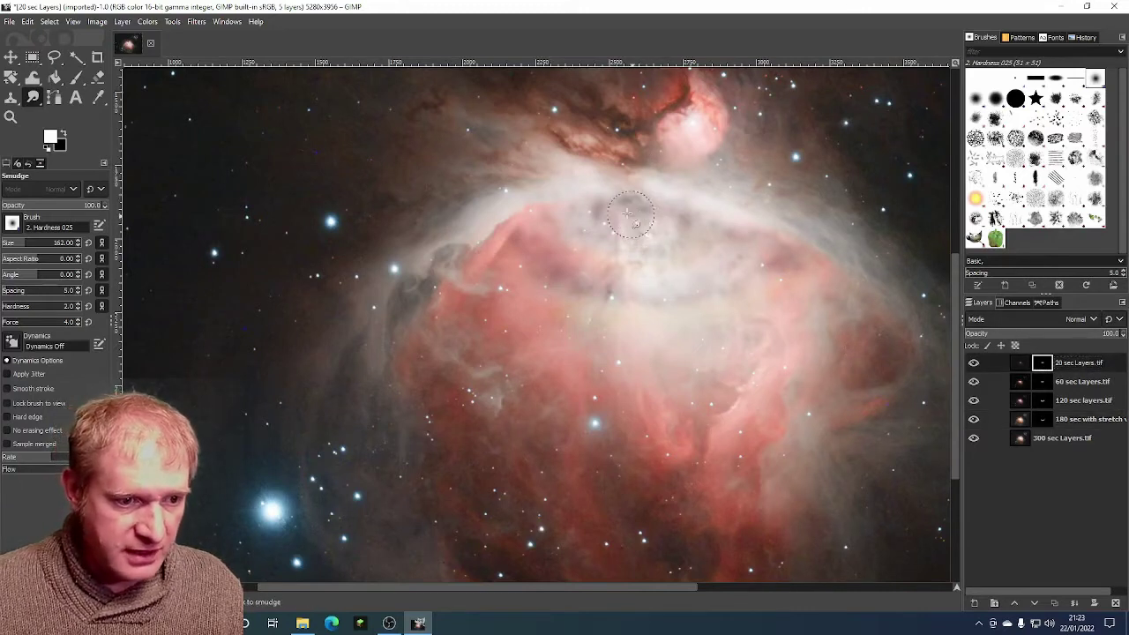
mouse_move(589, 221)
mouse_down()
mouse_move(634, 204)
mouse_move(568, 223)
mouse_move(593, 204)
mouse_move(538, 215)
mouse_move(633, 195)
mouse_move(621, 201)
mouse_move(676, 222)
mouse_up()
mouse_move(644, 240)
mouse_down()
mouse_move(734, 235)
mouse_move(616, 223)
mouse_move(703, 206)
mouse_move(608, 208)
mouse_move(707, 199)
mouse_move(568, 195)
mouse_move(580, 205)
mouse_move(528, 210)
mouse_move(535, 194)
mouse_move(547, 188)
mouse_move(578, 215)
mouse_move(605, 266)
mouse_move(606, 244)
mouse_move(493, 218)
mouse_up()
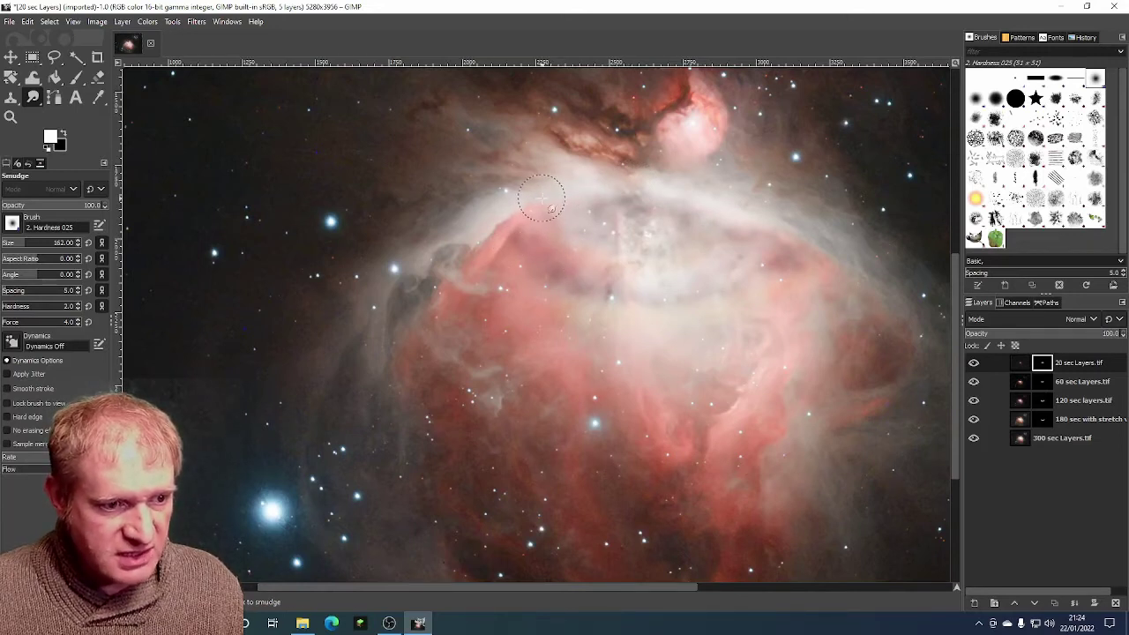
Step: Smudge the 60 sec layer's mask around the core's edge and end with the 120 sec layer's mask selected
click(1042, 382)
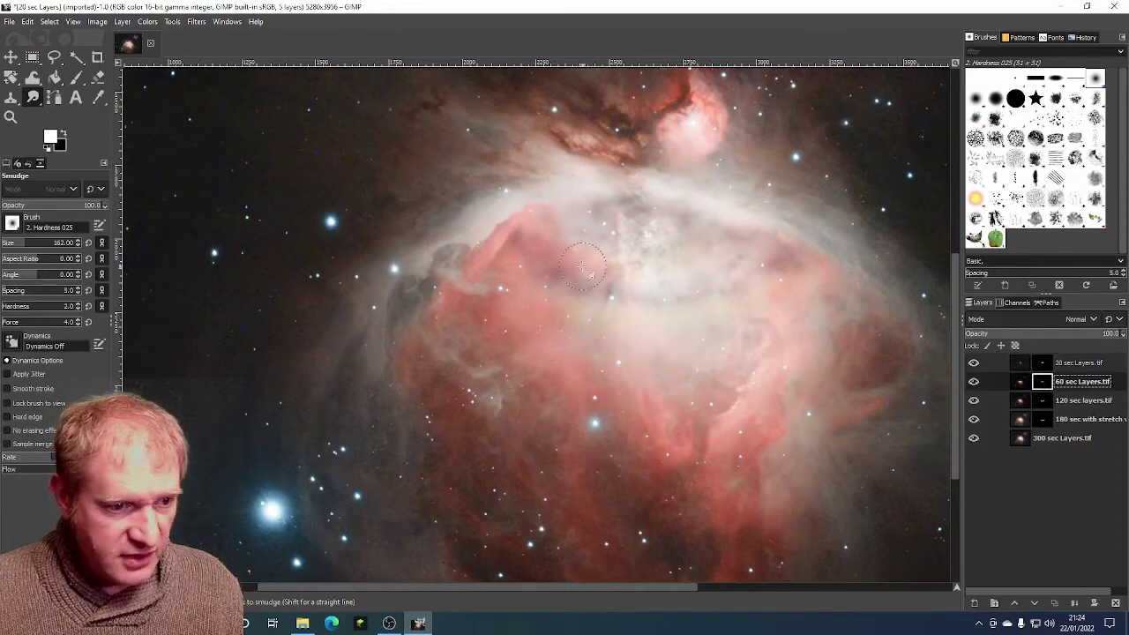
mouse_move(529, 225)
mouse_down()
mouse_move(646, 262)
mouse_move(631, 241)
mouse_move(609, 256)
mouse_move(676, 287)
mouse_move(677, 267)
mouse_move(586, 270)
mouse_move(588, 243)
mouse_move(559, 220)
mouse_move(503, 250)
mouse_move(514, 227)
mouse_move(539, 237)
mouse_move(511, 234)
mouse_move(519, 208)
mouse_move(518, 231)
mouse_move(540, 243)
mouse_move(723, 271)
mouse_move(742, 256)
mouse_move(689, 258)
mouse_move(730, 240)
mouse_move(719, 236)
mouse_move(734, 224)
mouse_move(713, 223)
mouse_move(740, 212)
mouse_move(711, 210)
mouse_move(756, 221)
mouse_move(679, 232)
mouse_move(631, 261)
mouse_move(623, 218)
mouse_move(573, 198)
mouse_move(513, 228)
mouse_up()
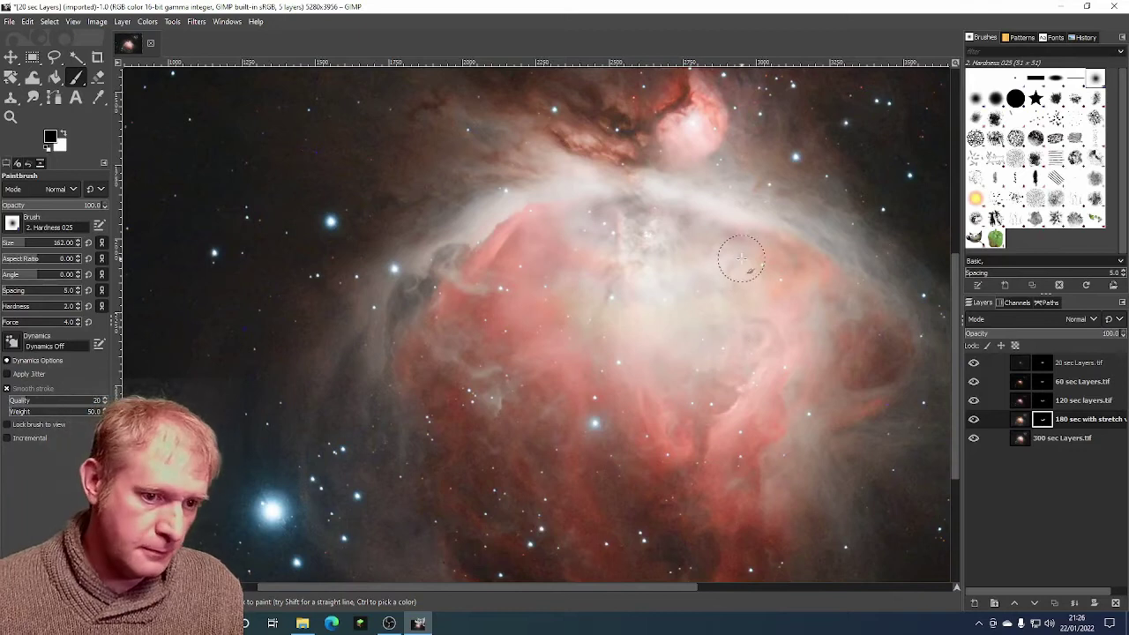
key(Page_Up)
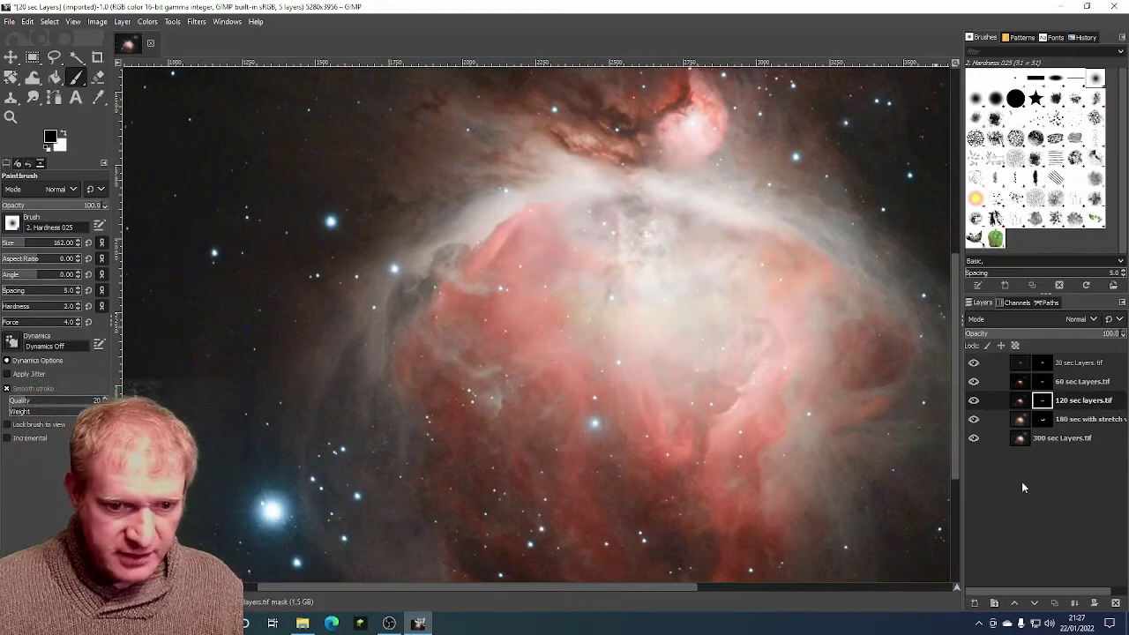
Step: Compare the blend by hiding all four masked layers and showing them again one by one, starting with 20 sec
drag(974, 421, 971, 364)
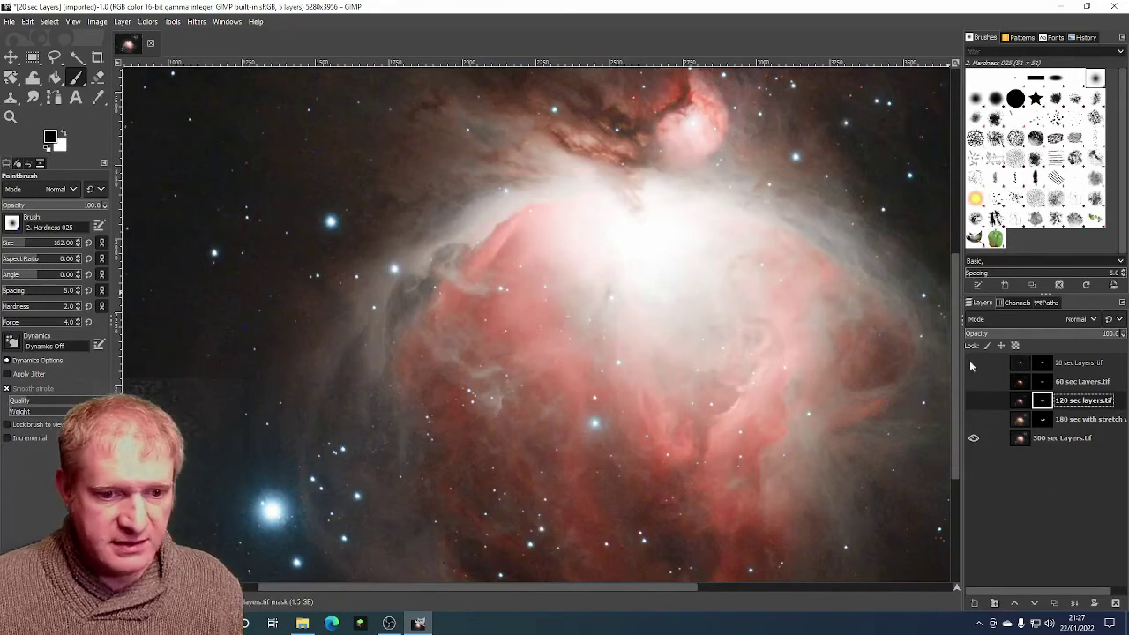
click(973, 363)
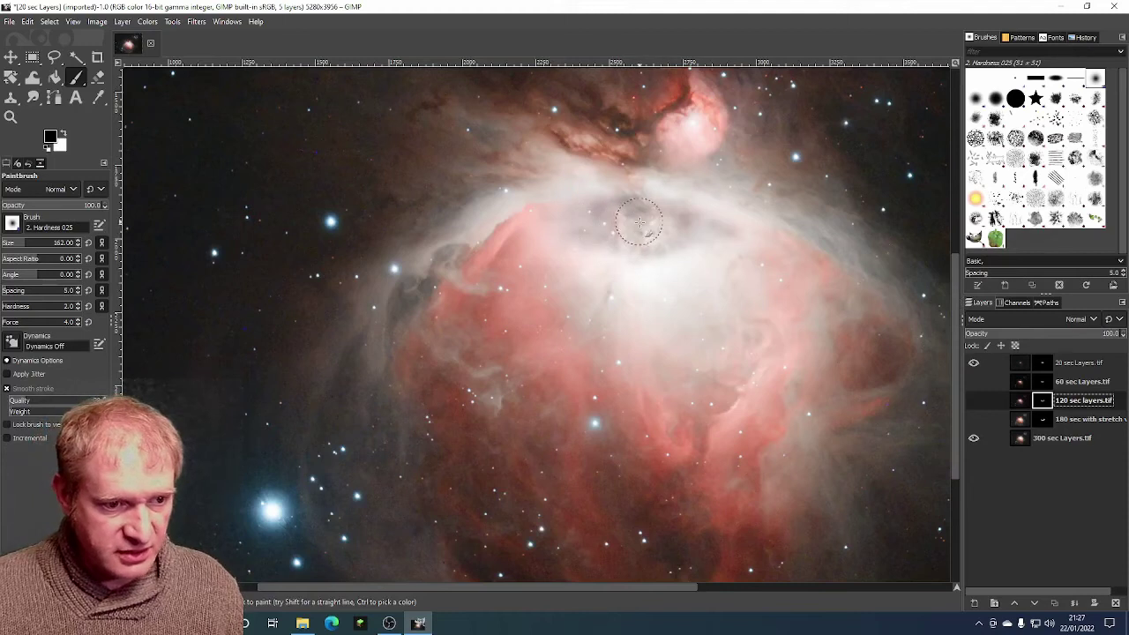
click(973, 380)
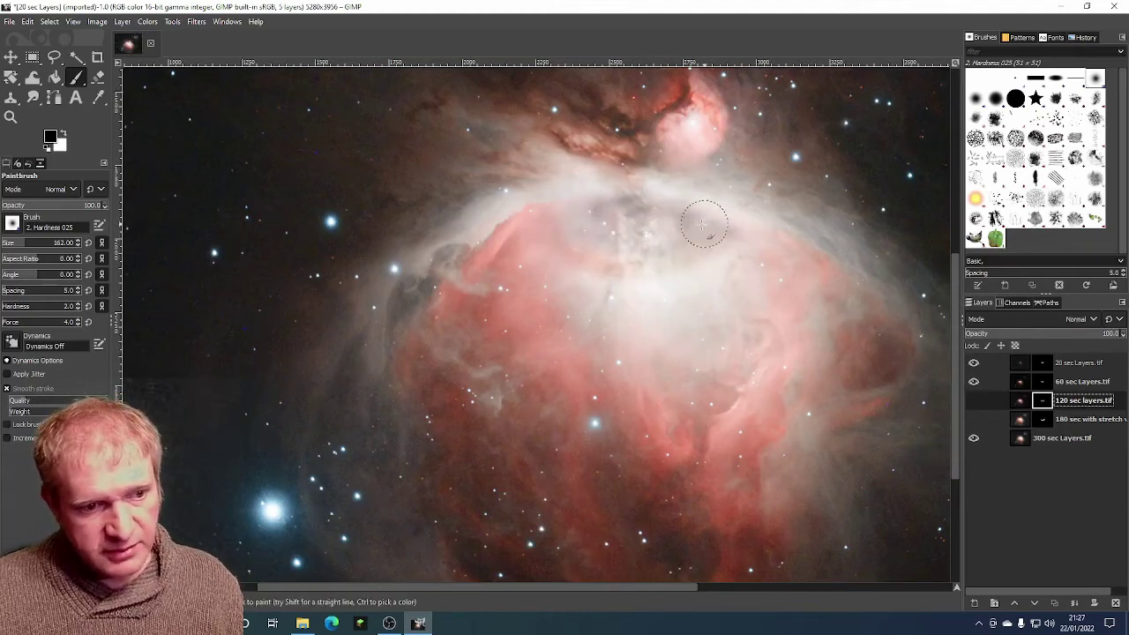
click(974, 402)
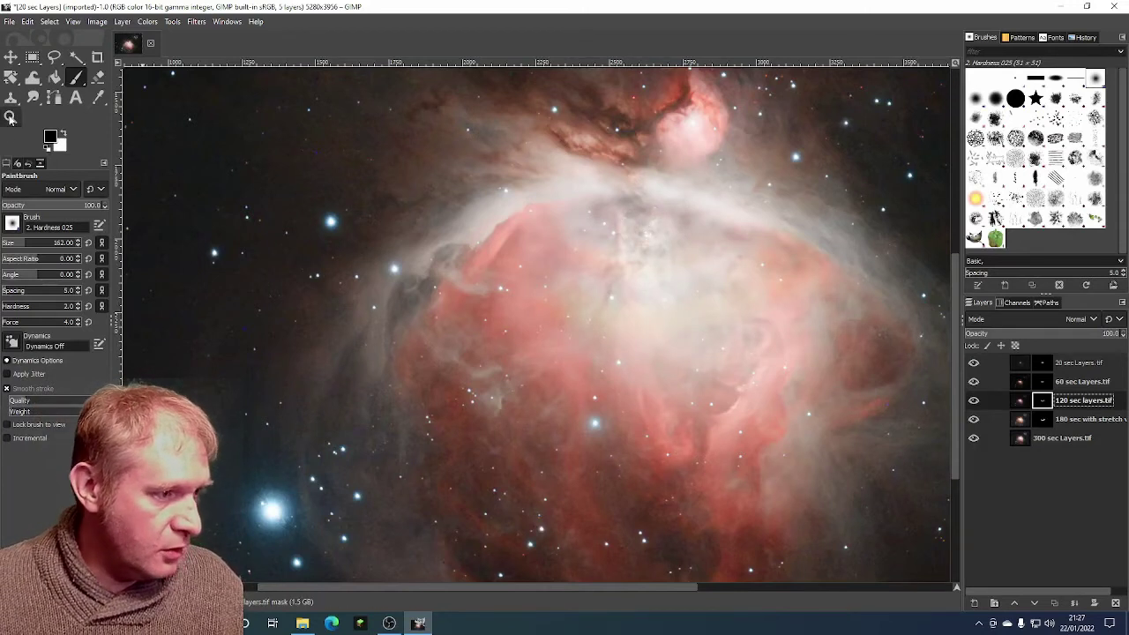
Step: Examine the blended core close up and in the full image, toggling the masked layers off and on for comparison
click(11, 116)
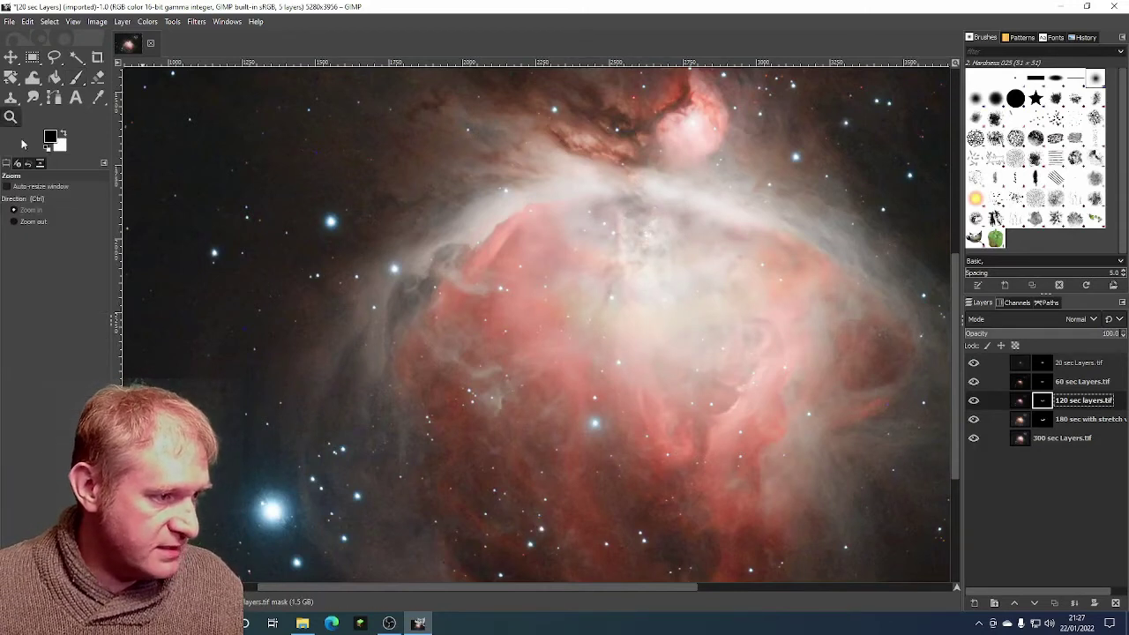
click(641, 242)
click(644, 235)
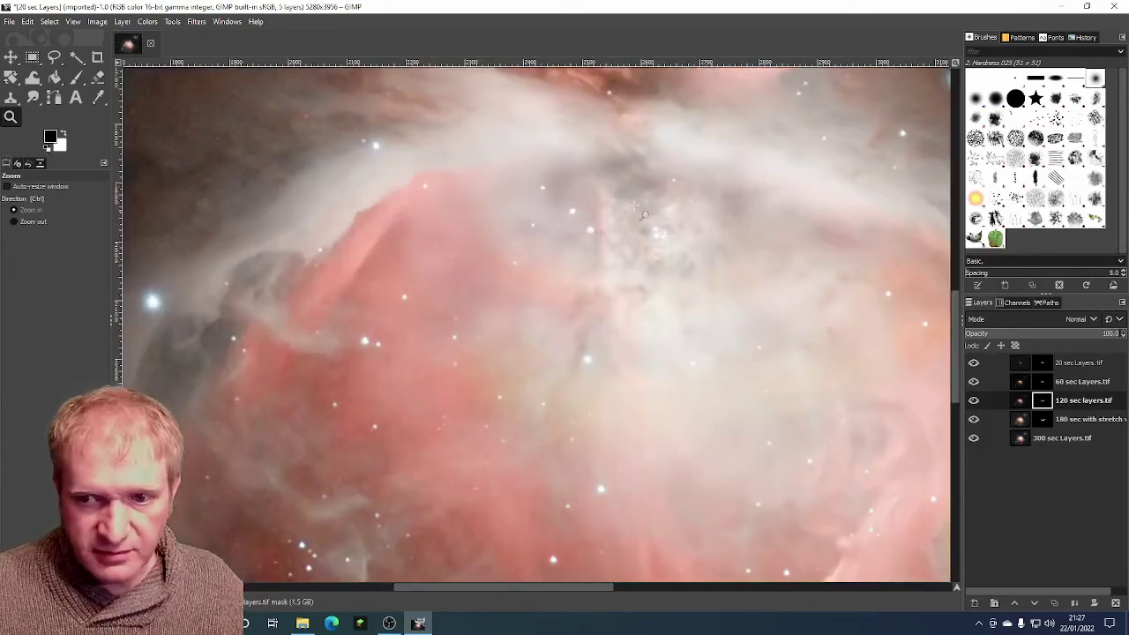
click(13, 221)
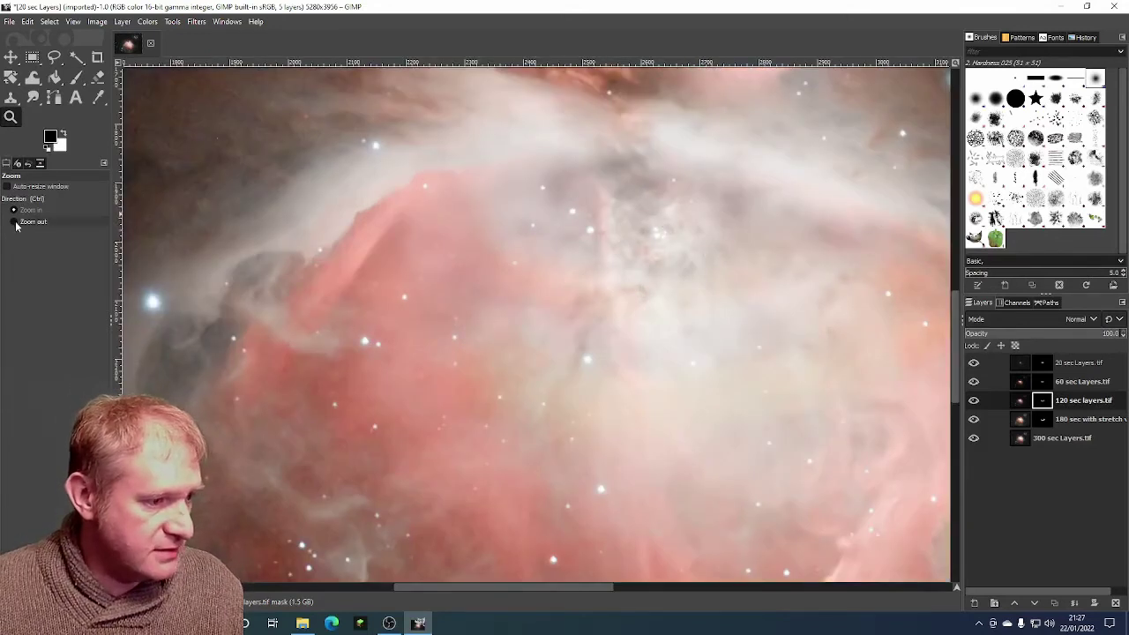
click(611, 267)
click(611, 269)
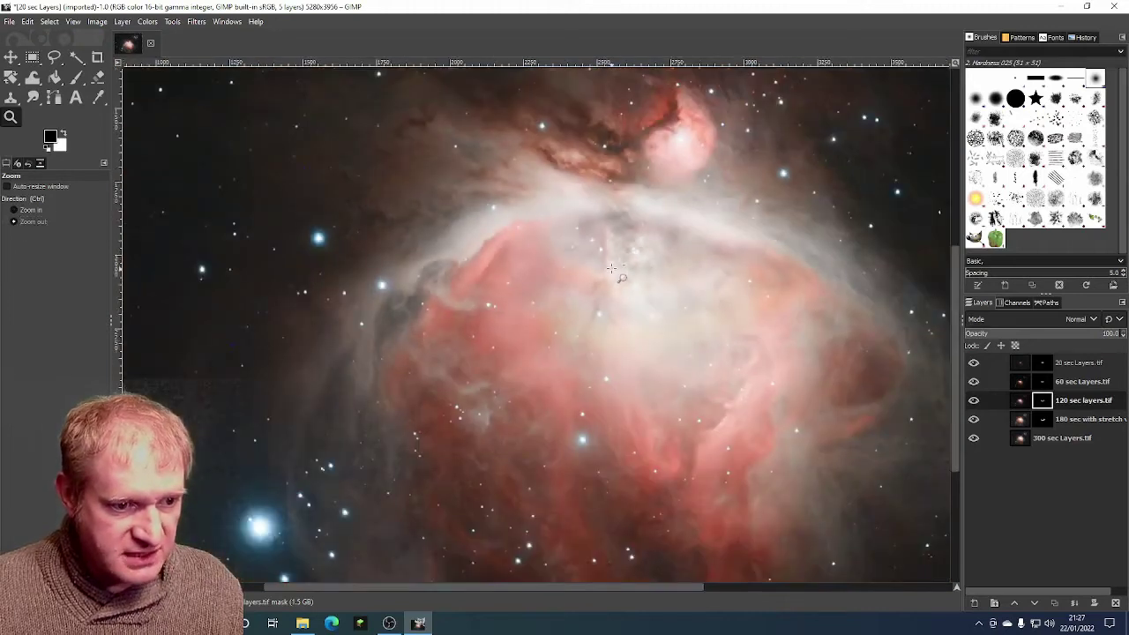
click(611, 276)
click(610, 282)
click(610, 288)
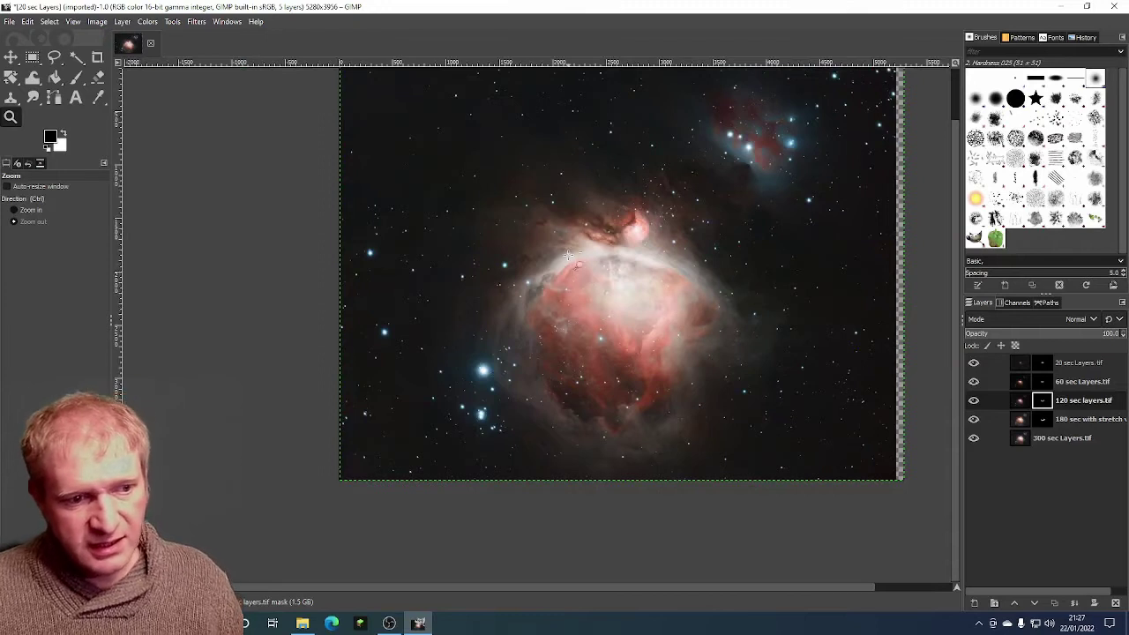
click(973, 363)
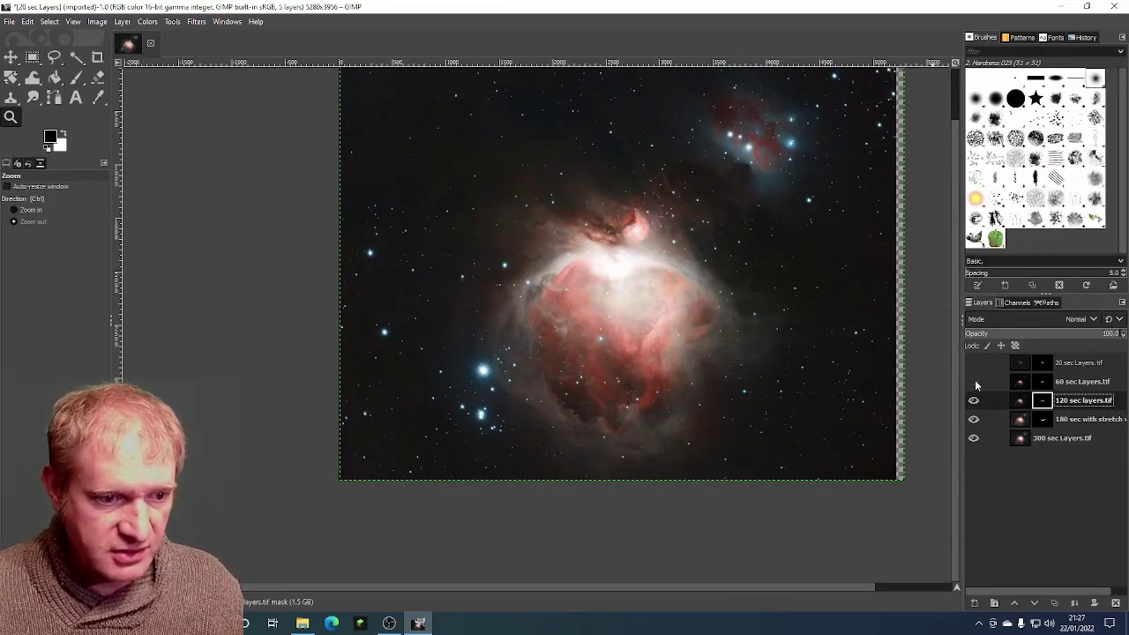
click(974, 419)
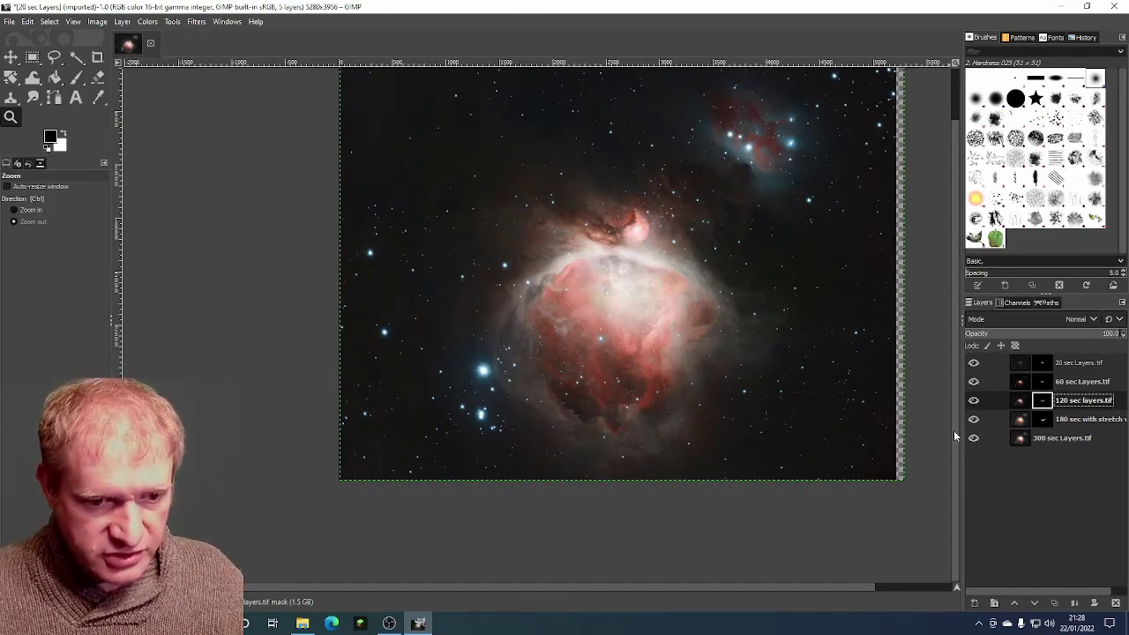
Step: Crop the image to 5126 × 3795 px to remove the uneven alignment borders
scroll(949, 397, up, 2)
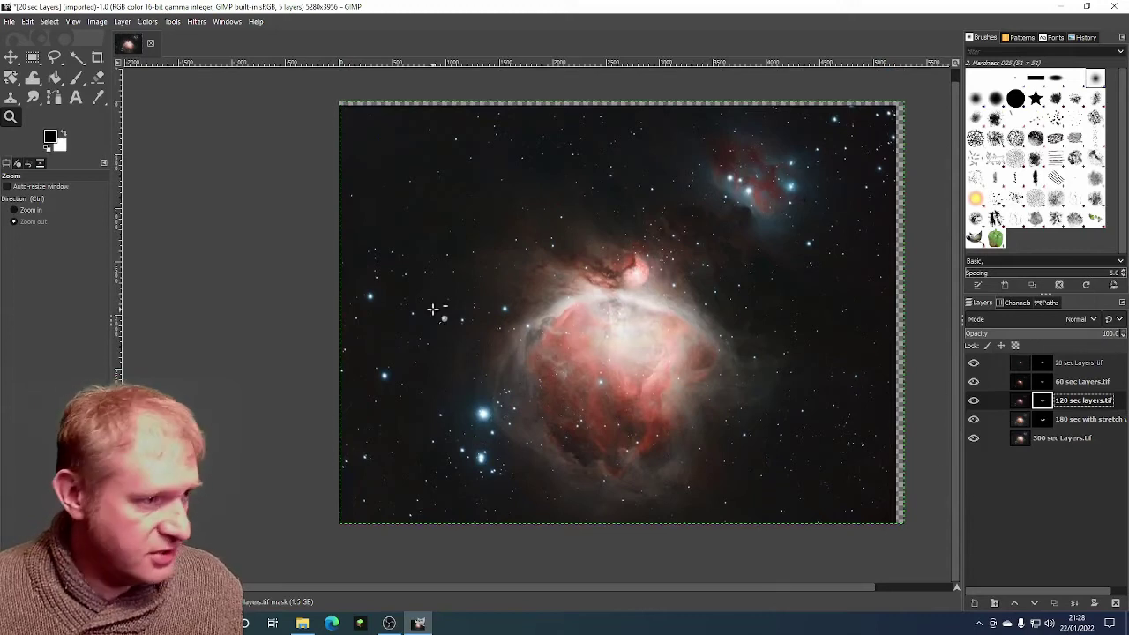
click(97, 57)
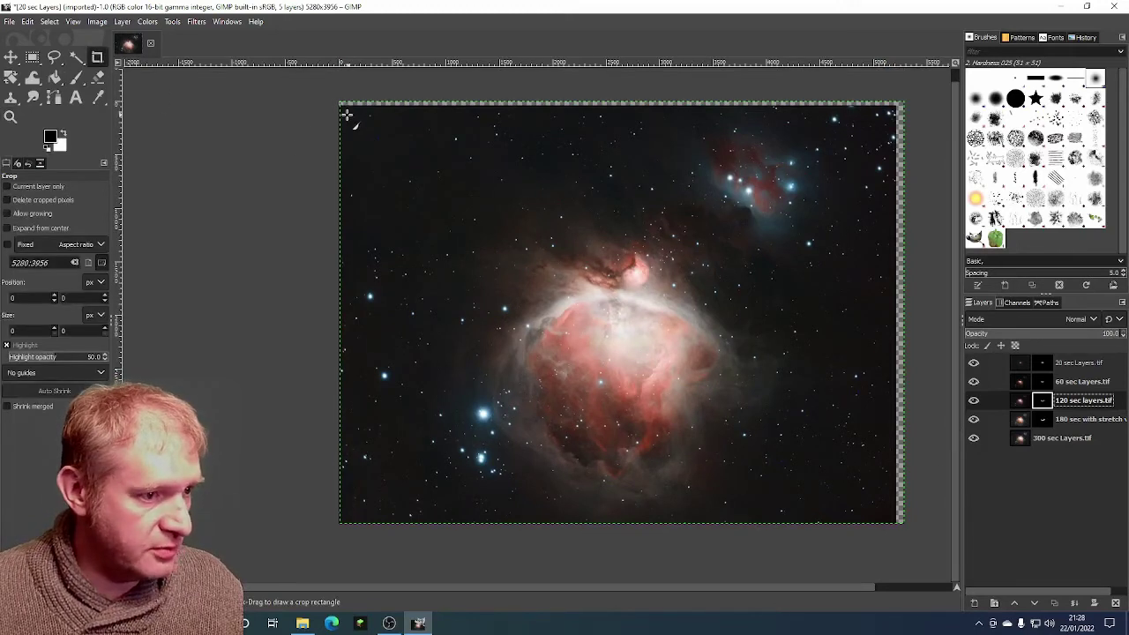
drag(344, 109, 892, 515)
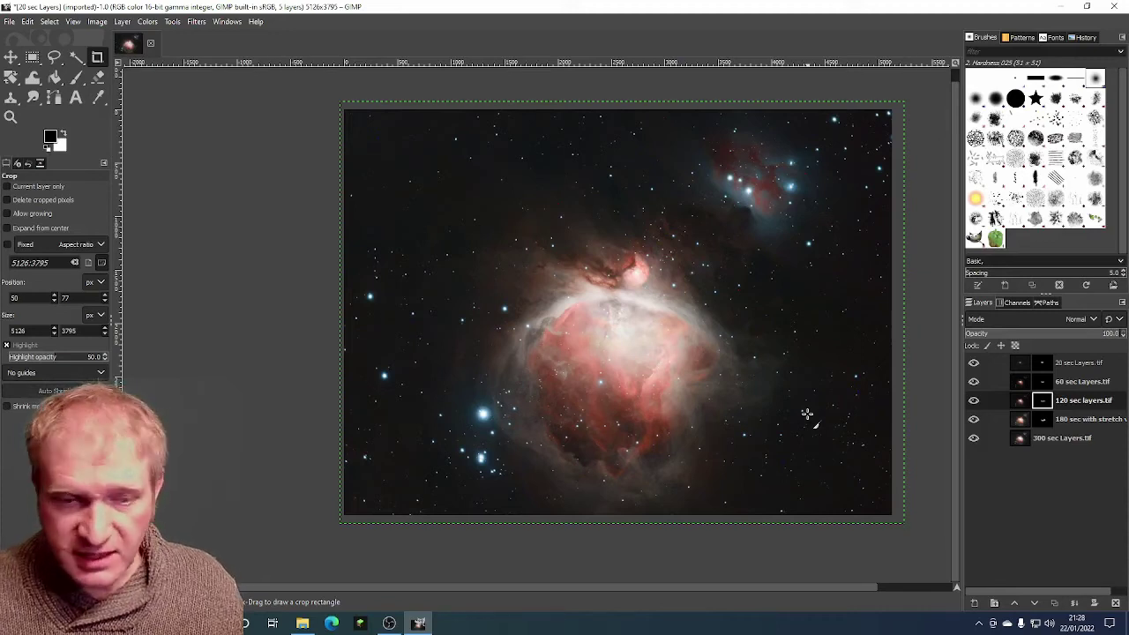
Step: Export the blended image as "orion 2022 finished.tif"
click(10, 21)
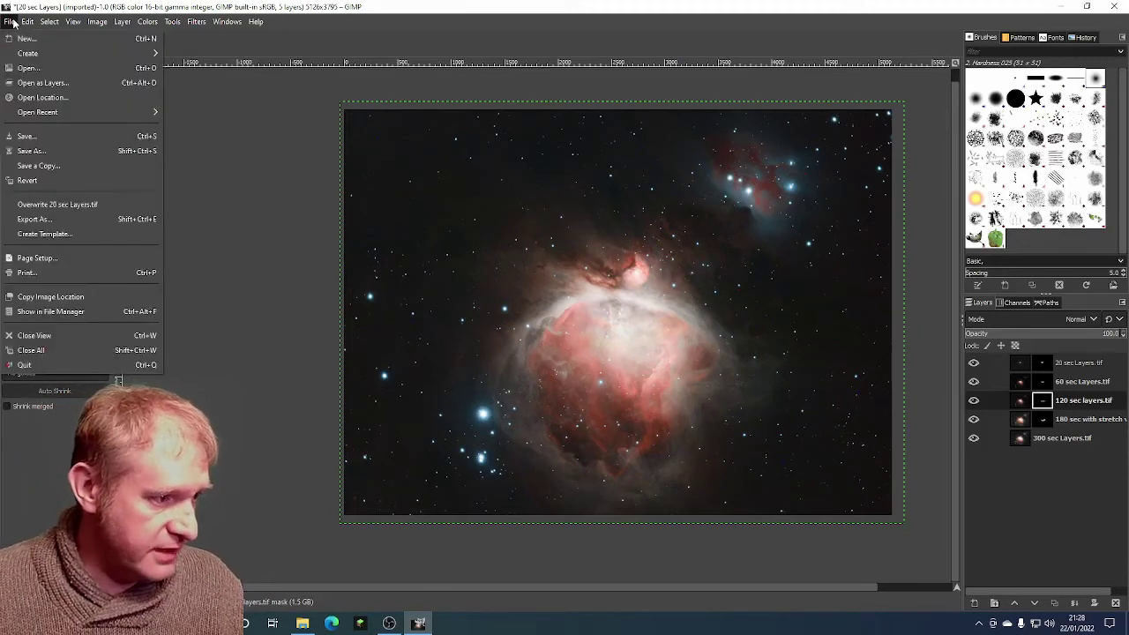
click(35, 219)
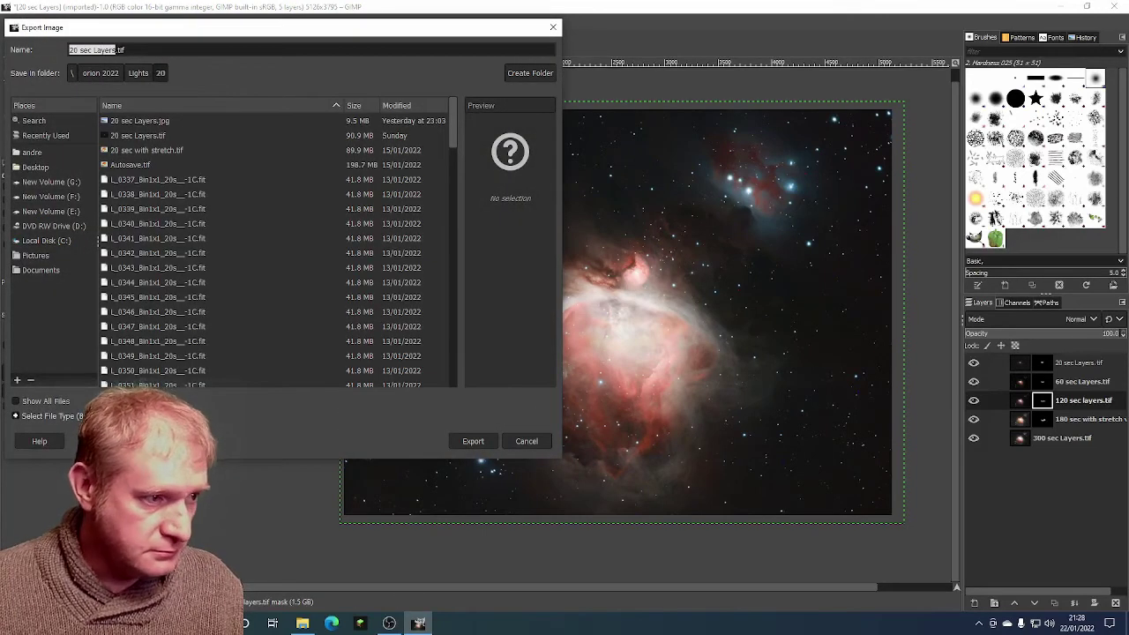
text(orion 2022)
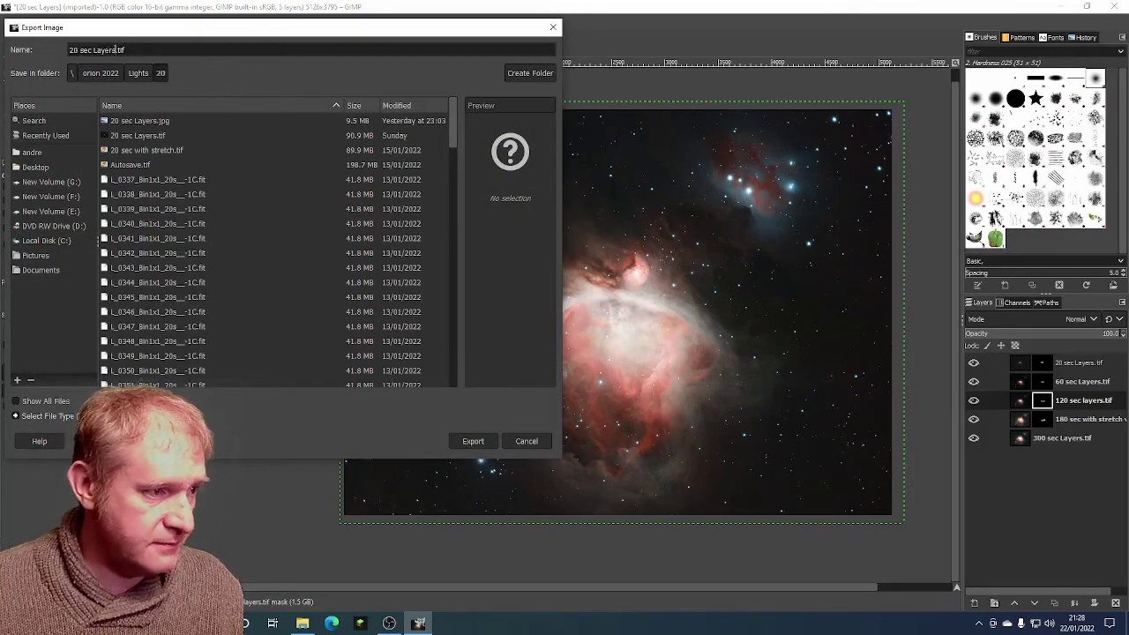
key(Return)
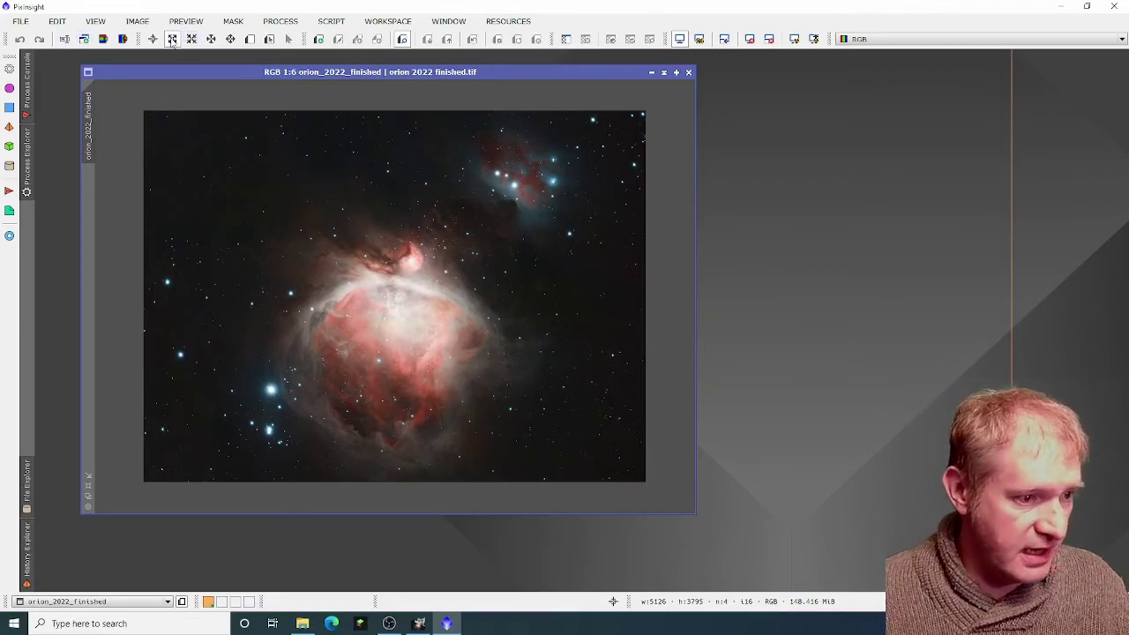
Step: Try to clone out the red hot pixel below a small star beside the nebula with CloneStamp, sampling nearby dark sky
scroll(550, 320, up, 1)
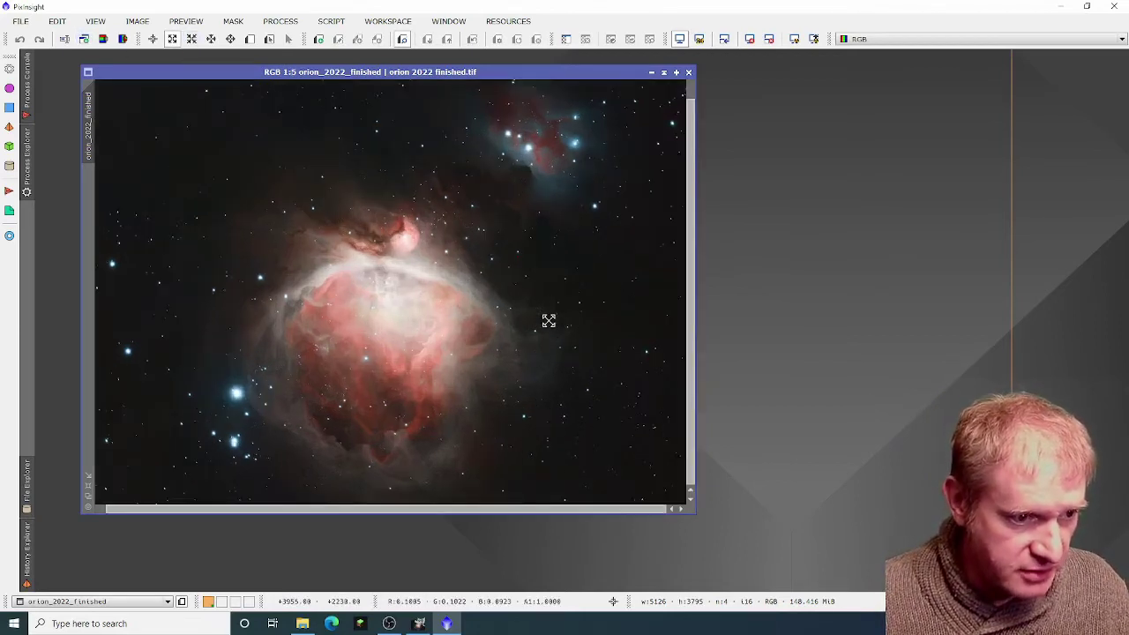
scroll(516, 256, up, 1)
scroll(491, 298, up, 1)
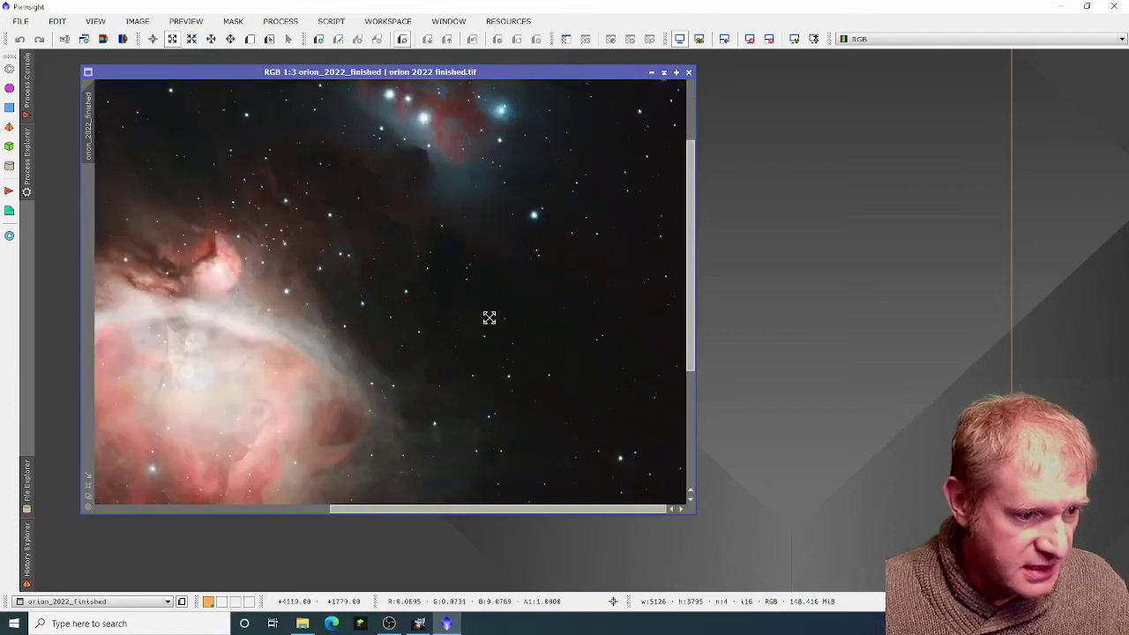
scroll(406, 314, up, 1)
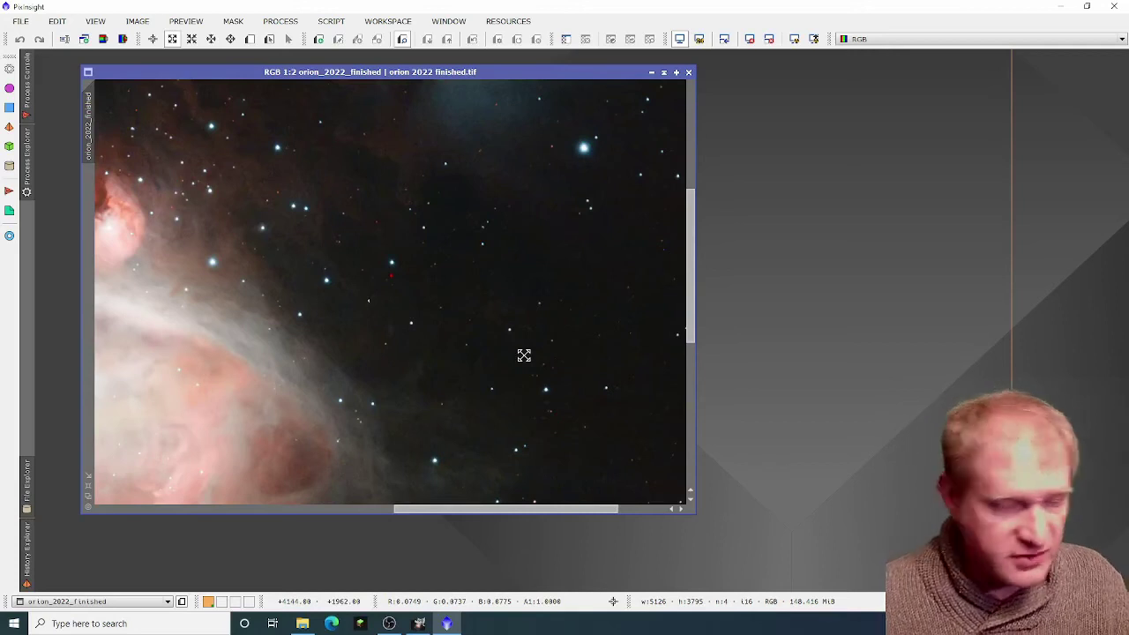
click(281, 21)
mouse_move(415, 12)
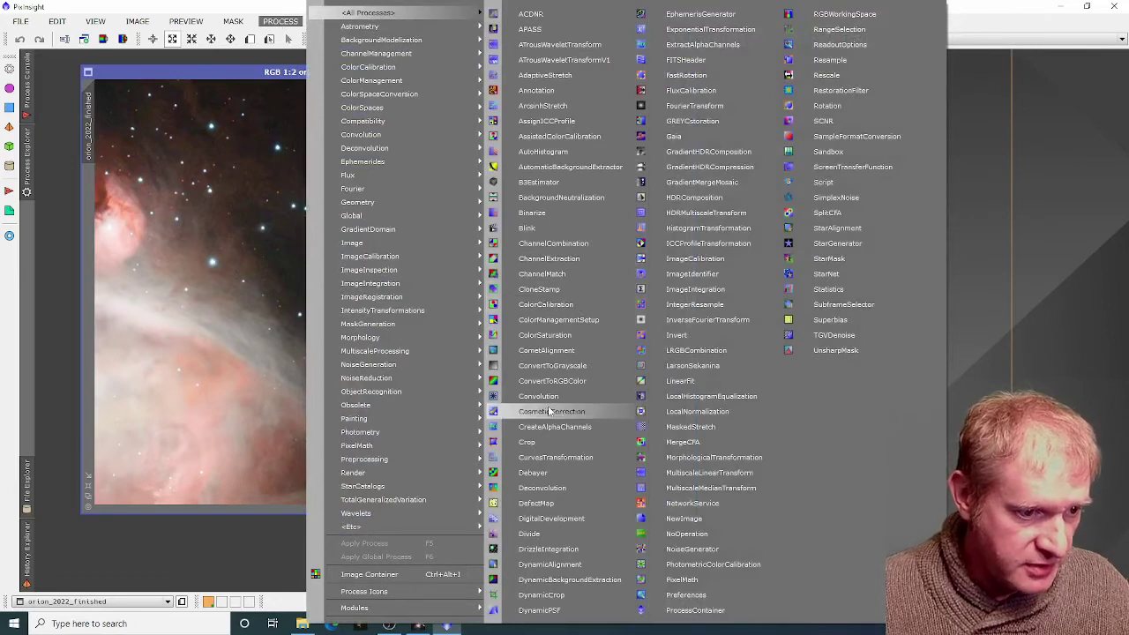
click(539, 289)
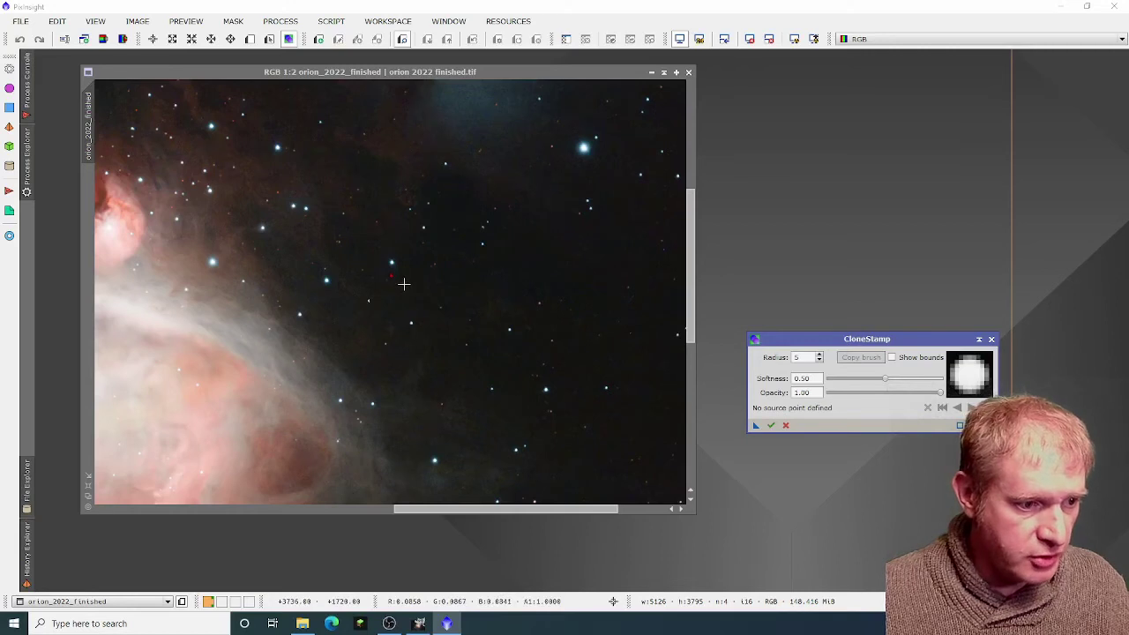
ctrl+click(404, 283)
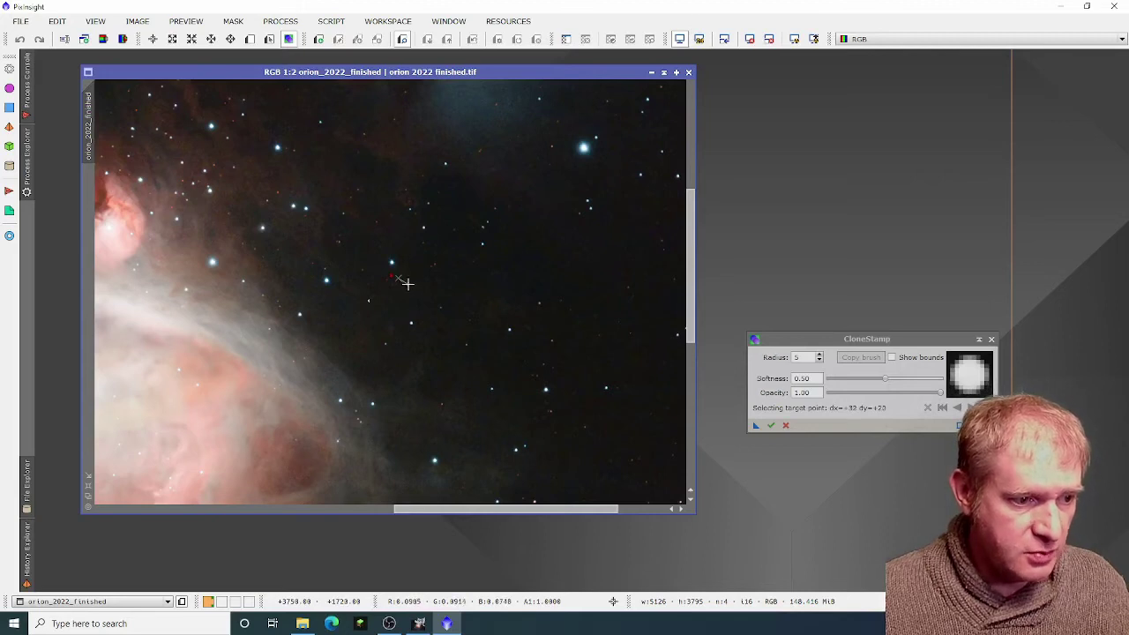
click(402, 273)
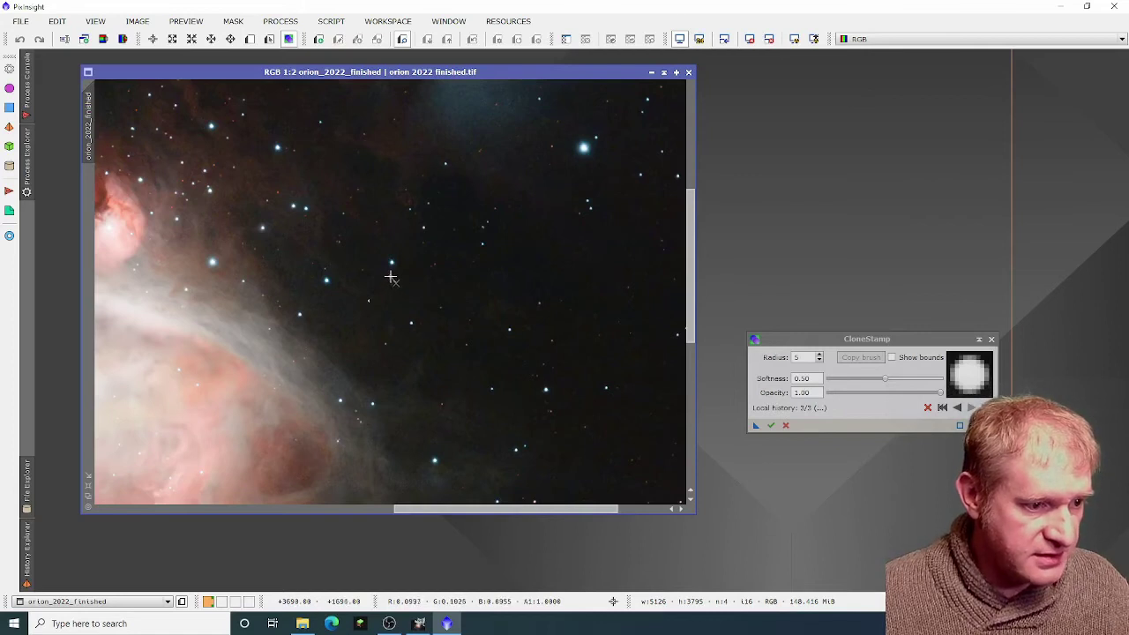
mouse_move(392, 277)
mouse_down()
mouse_move(445, 271)
mouse_move(456, 291)
mouse_move(402, 269)
mouse_move(389, 280)
mouse_up()
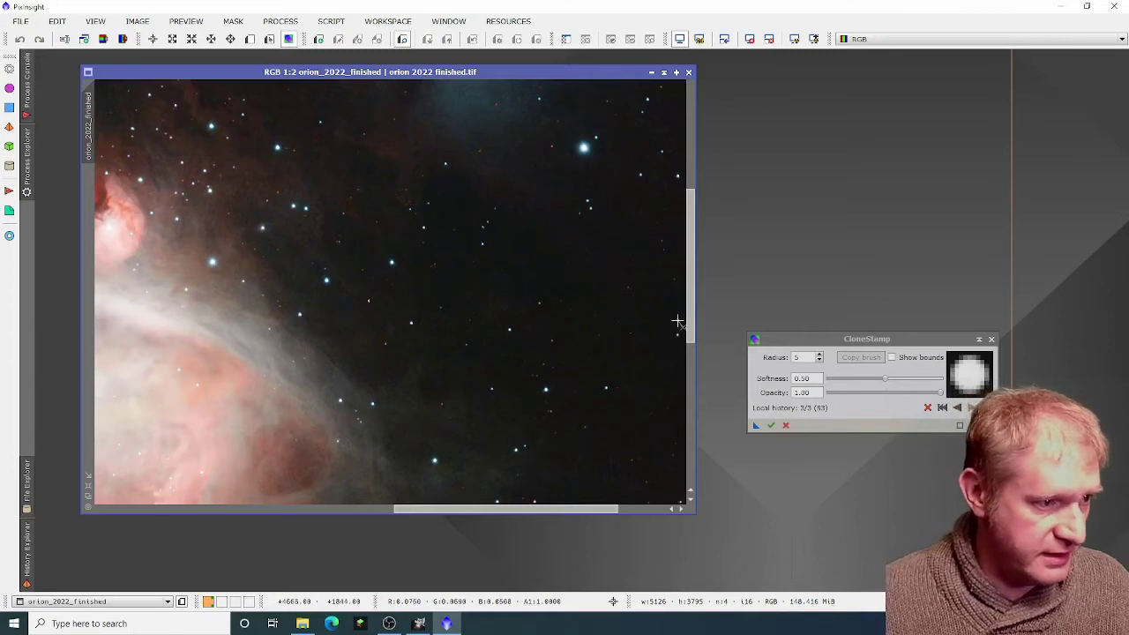
Step: Try to clone over the blue speck in the lower-right dark sky, sampling the background just beside it
drag(692, 316, 692, 461)
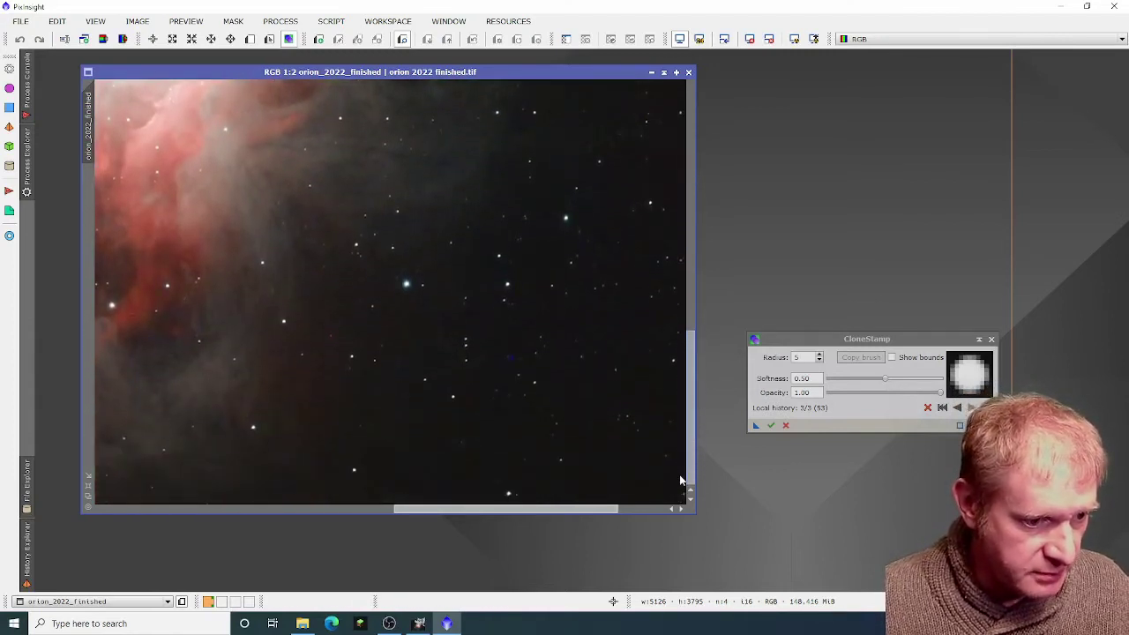
key(ctrl)
ctrl+click(514, 367)
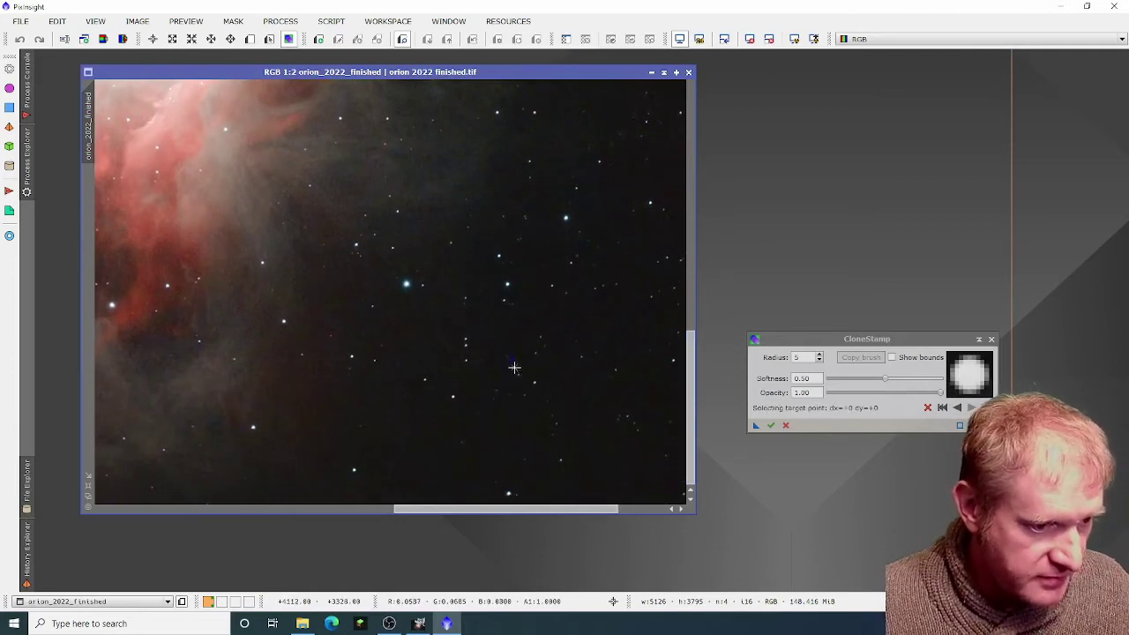
click(515, 361)
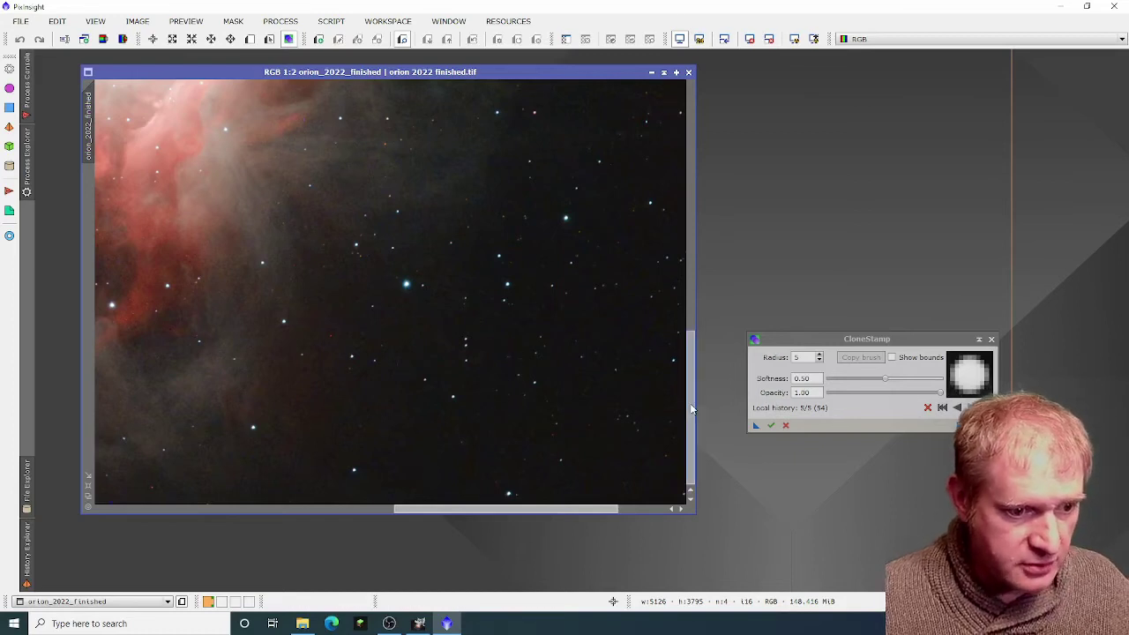
Step: Try to clone out remaining stray specks across the outer sky, and cancel the active CloneStamp session
drag(588, 509, 652, 511)
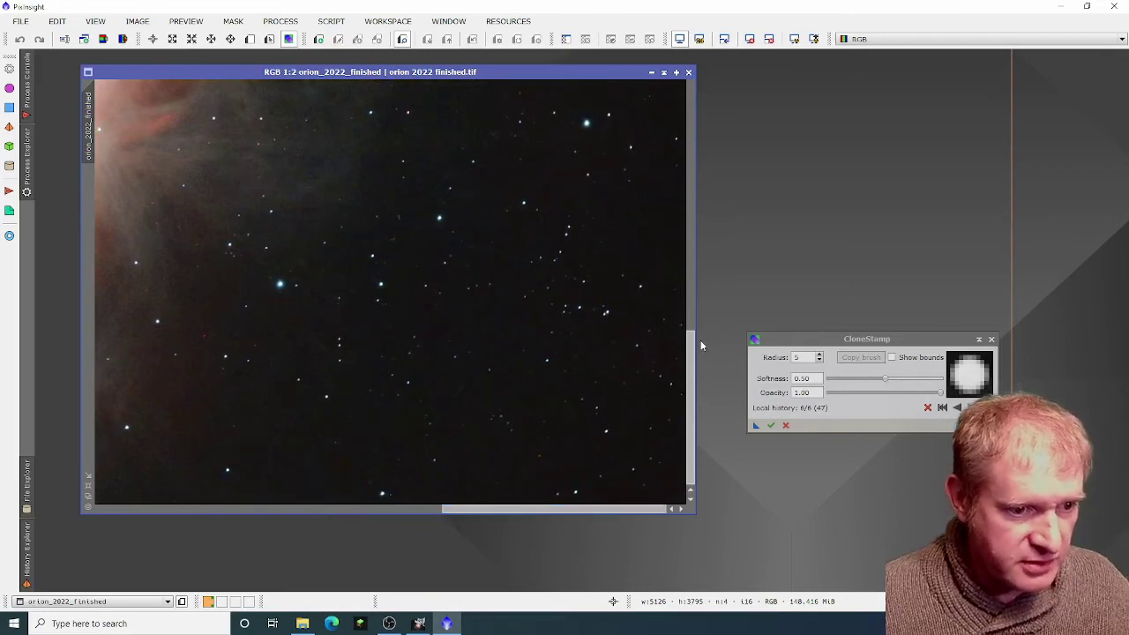
drag(693, 352, 691, 160)
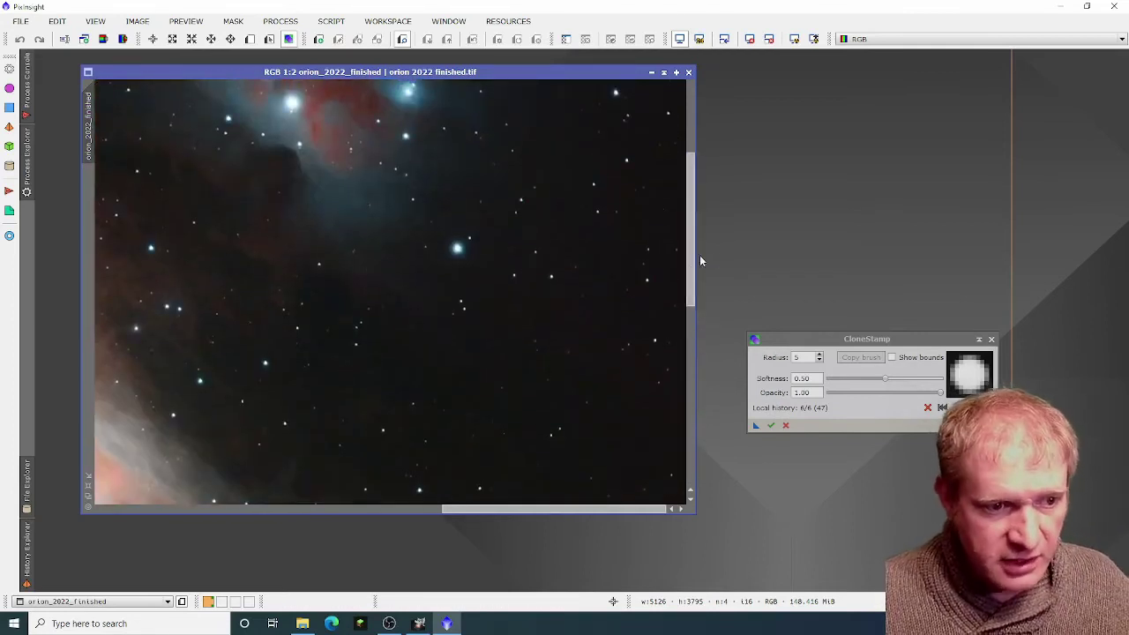
drag(691, 267, 692, 255)
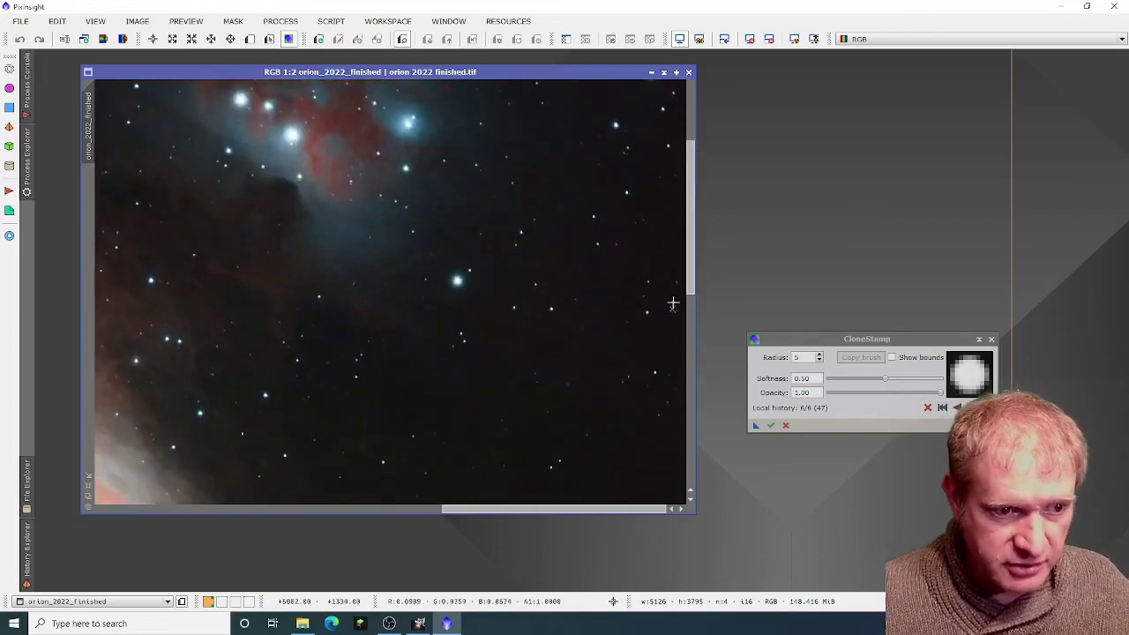
drag(691, 264, 690, 188)
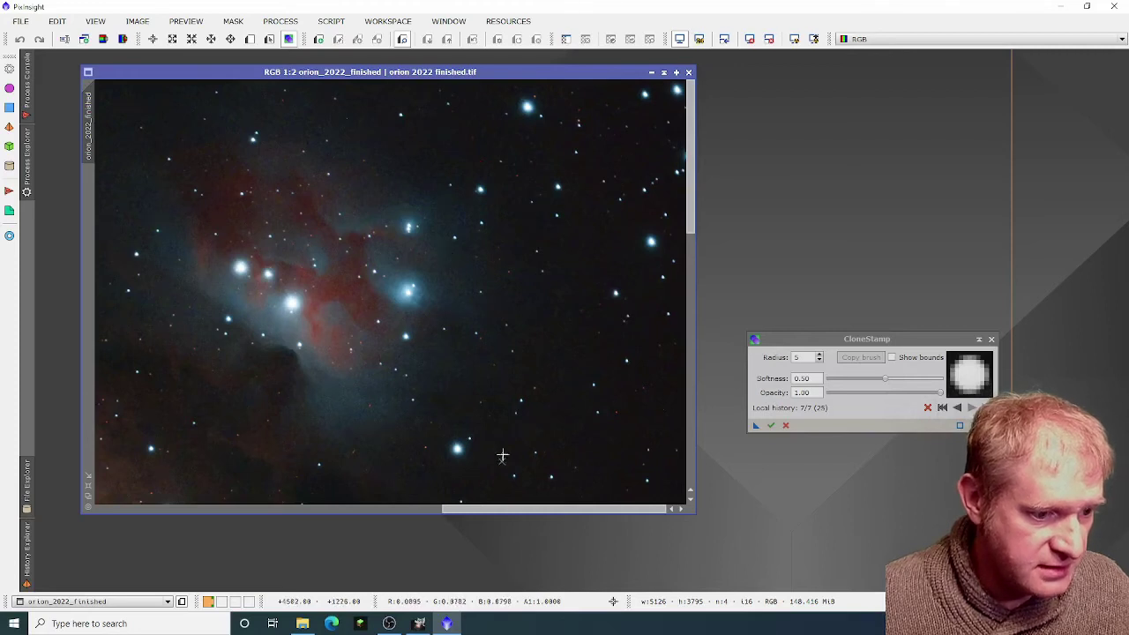
drag(467, 510, 229, 509)
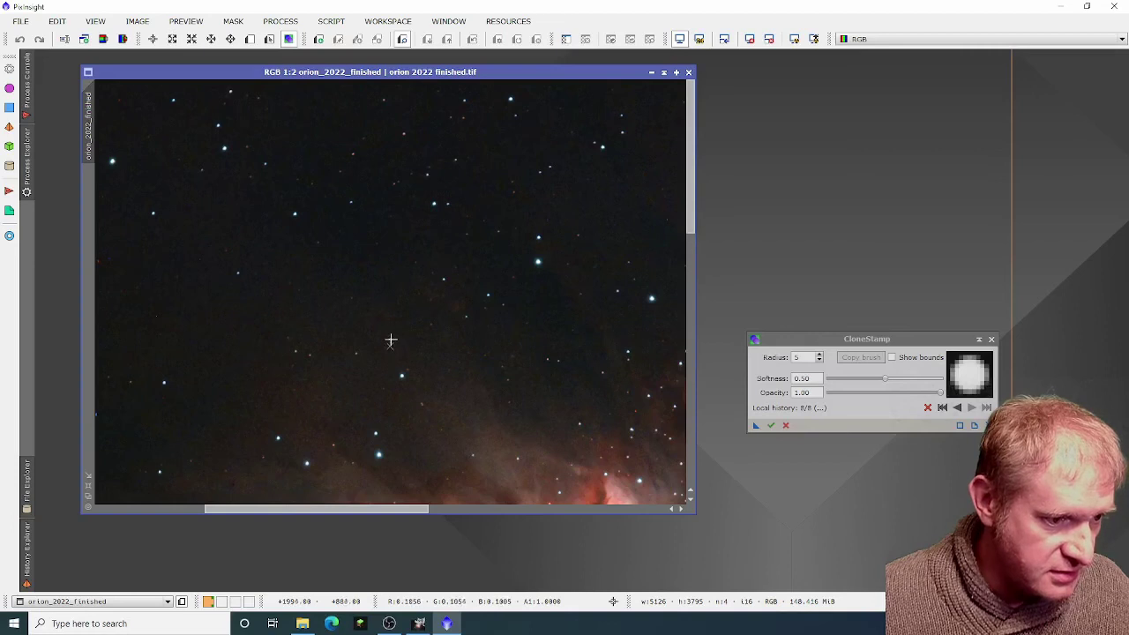
drag(378, 510, 261, 508)
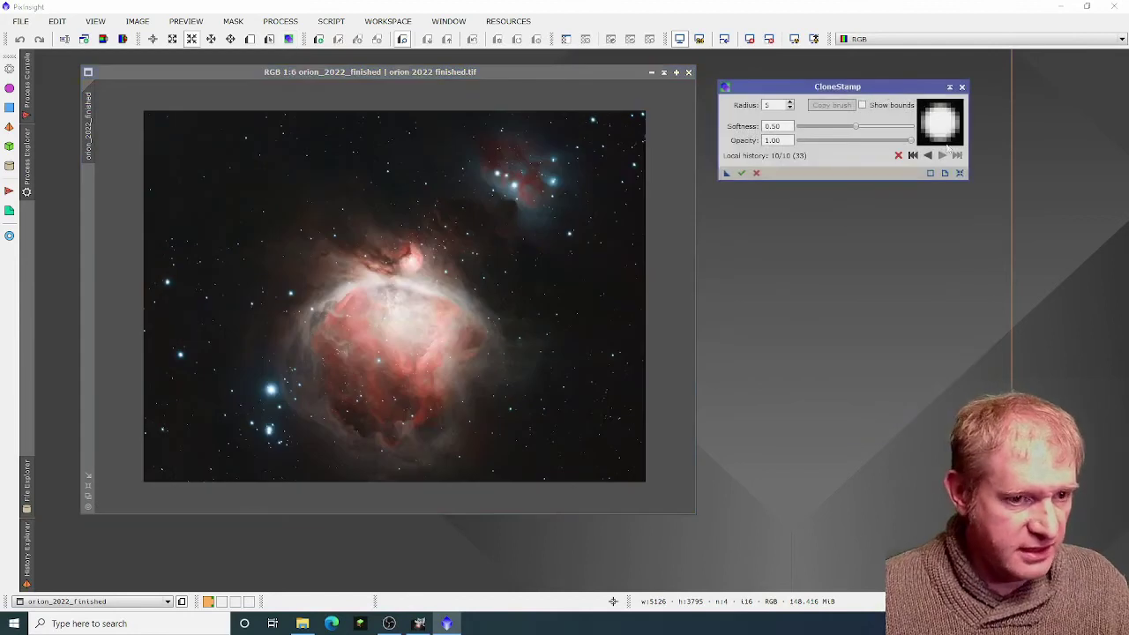
click(963, 89)
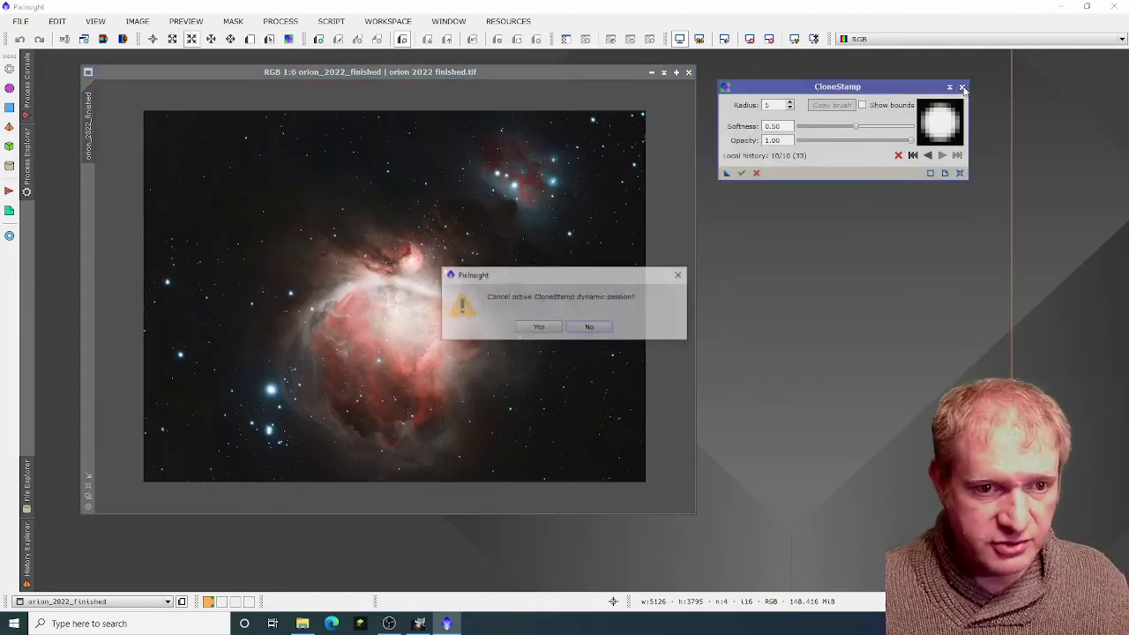
click(537, 324)
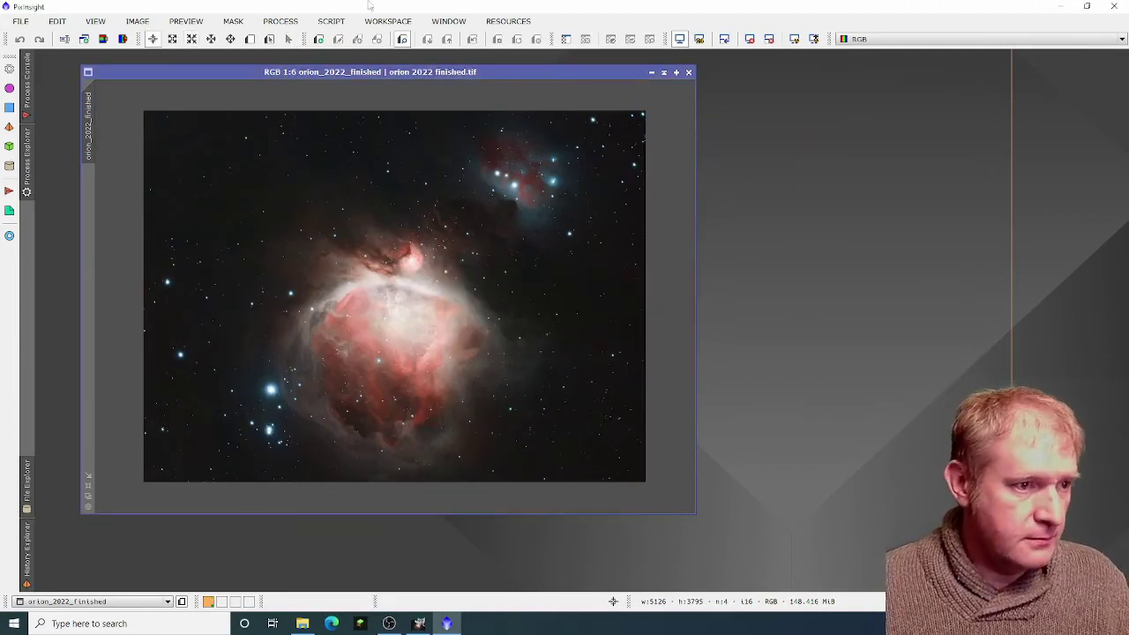
Step: Raise the saturation curve to about 0.79 at input 0.72 in CurvesTransformation, with the real-time preview on
click(280, 20)
mouse_move(450, 18)
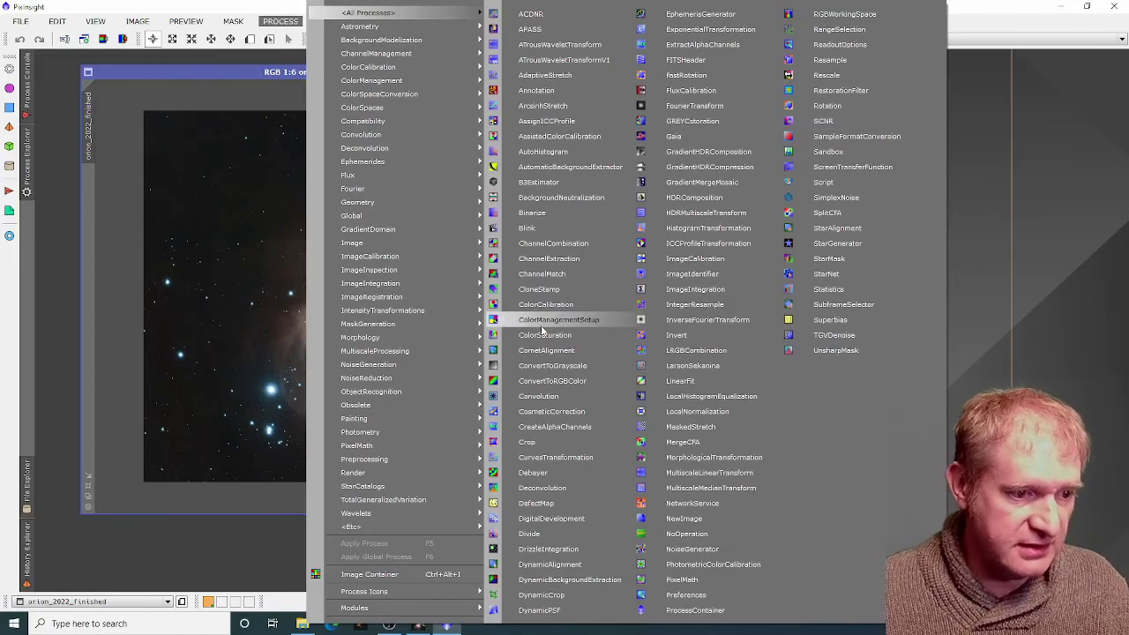
click(555, 457)
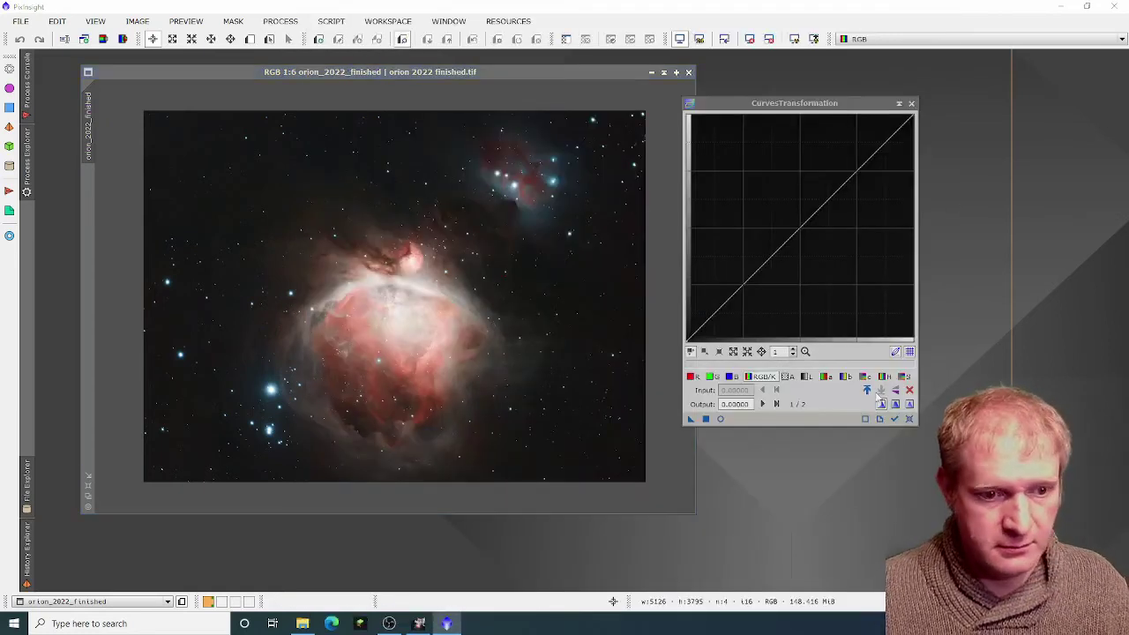
click(907, 376)
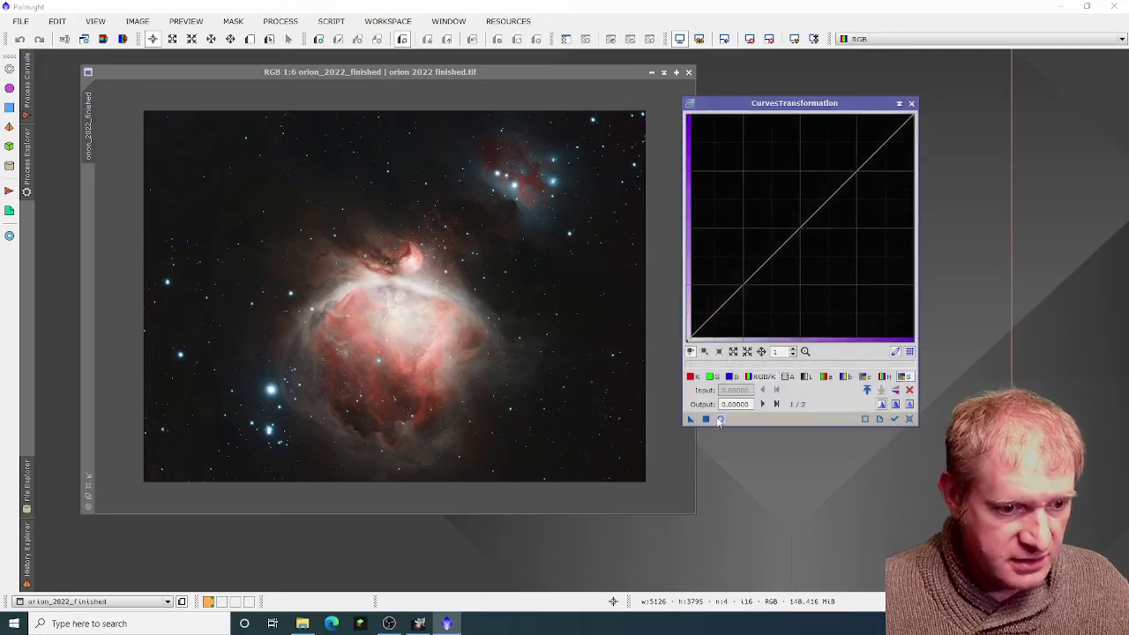
click(720, 419)
drag(850, 179, 849, 161)
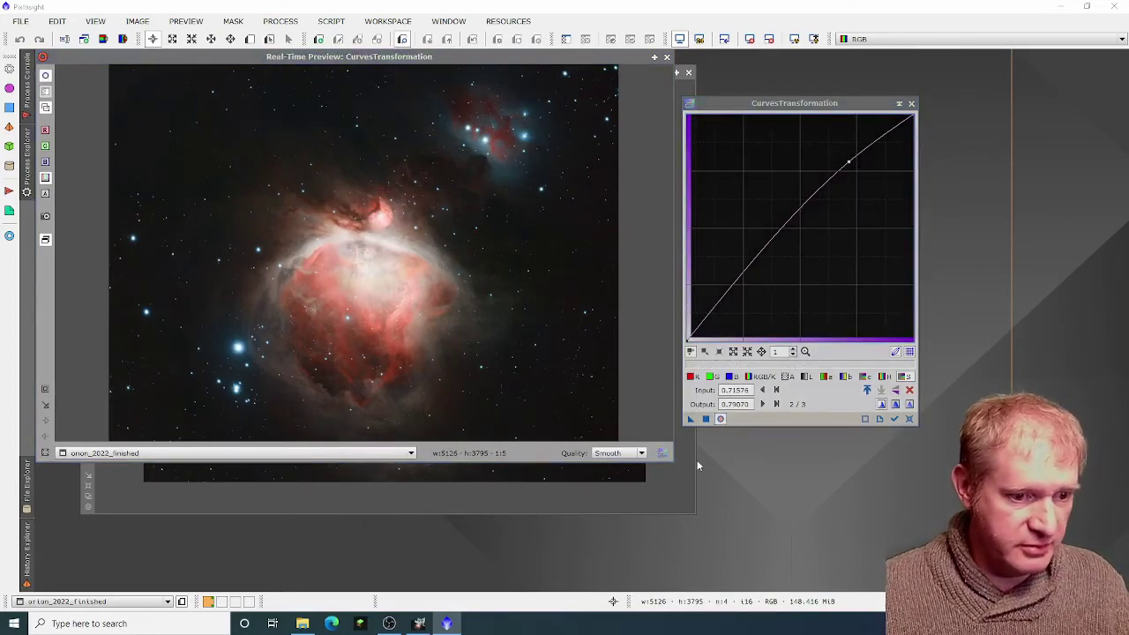
Step: Add two points to the RGB/K curve, the lower at about 0.20 input and 0.21 output, and apply the curves to the image
click(731, 294)
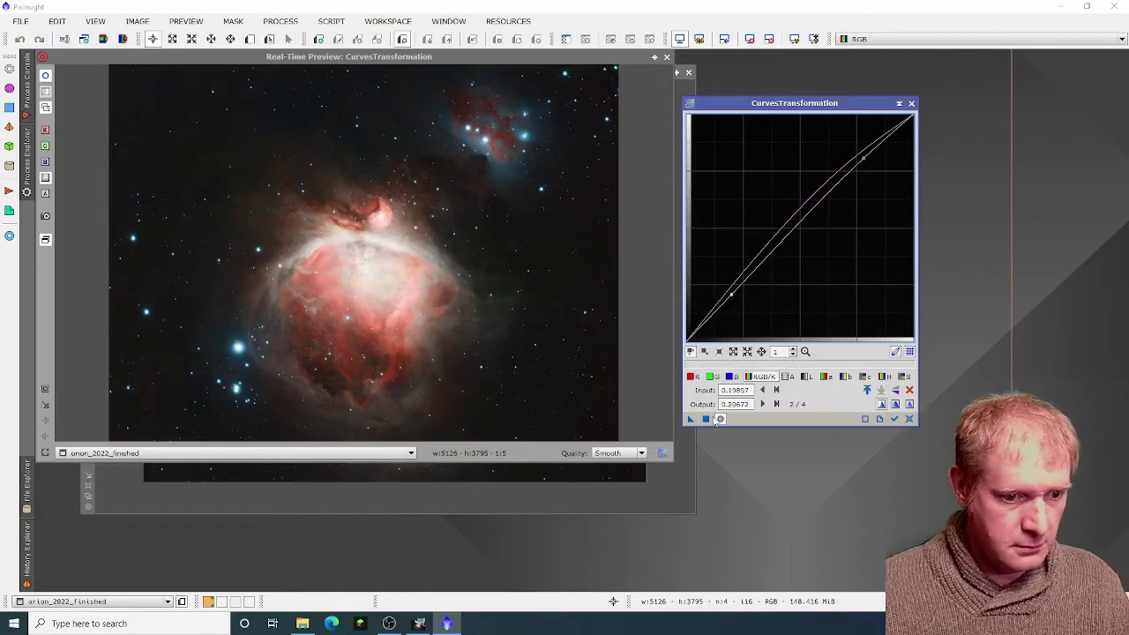
click(667, 58)
drag(690, 420, 541, 404)
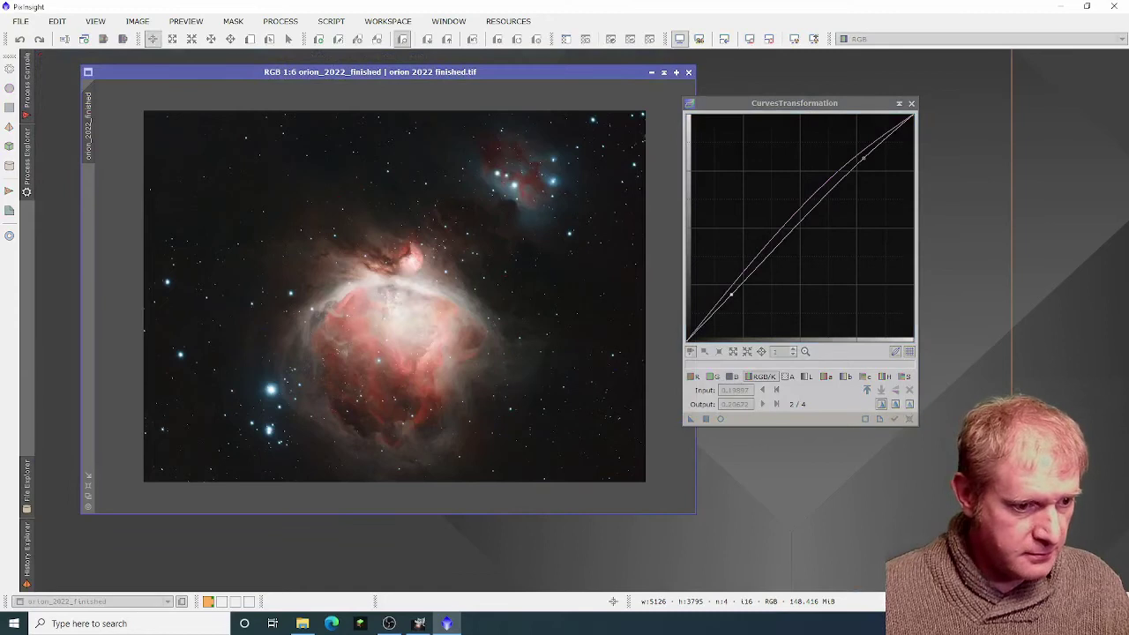
click(899, 105)
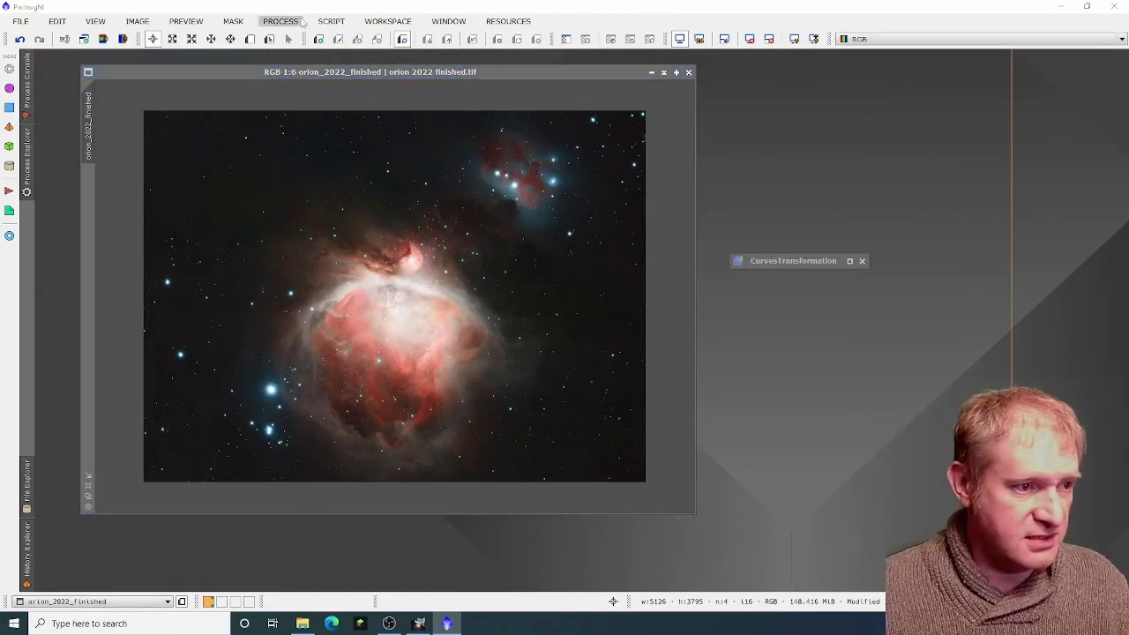
Step: Create a preview over the nebula's upper-left edge and test TGVDenoise on it at strength 5.00
click(288, 25)
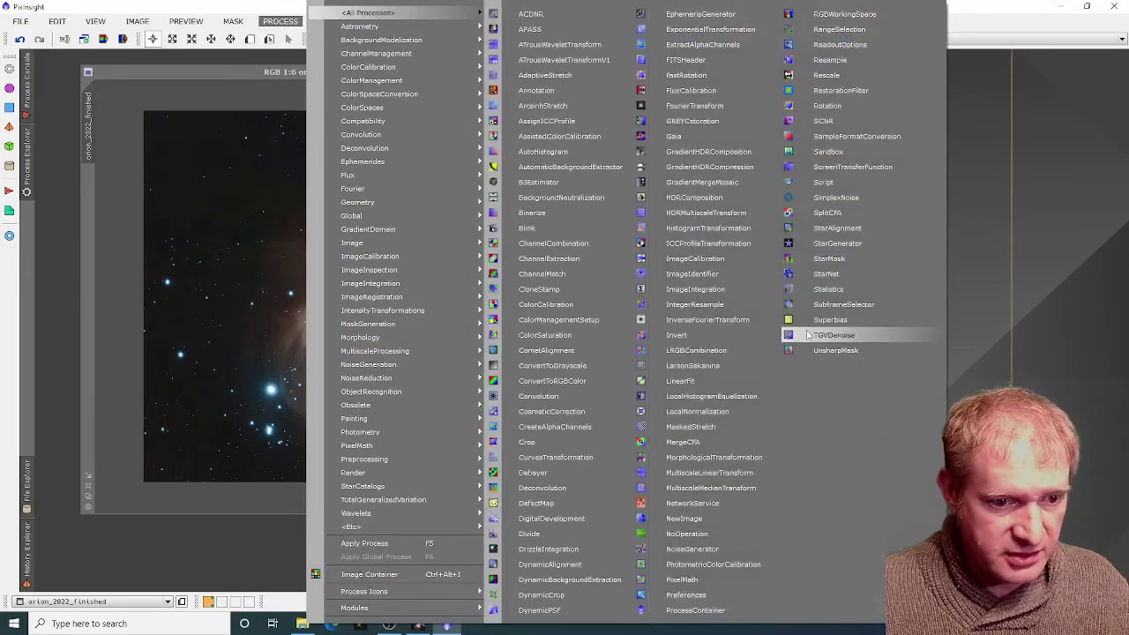
click(810, 338)
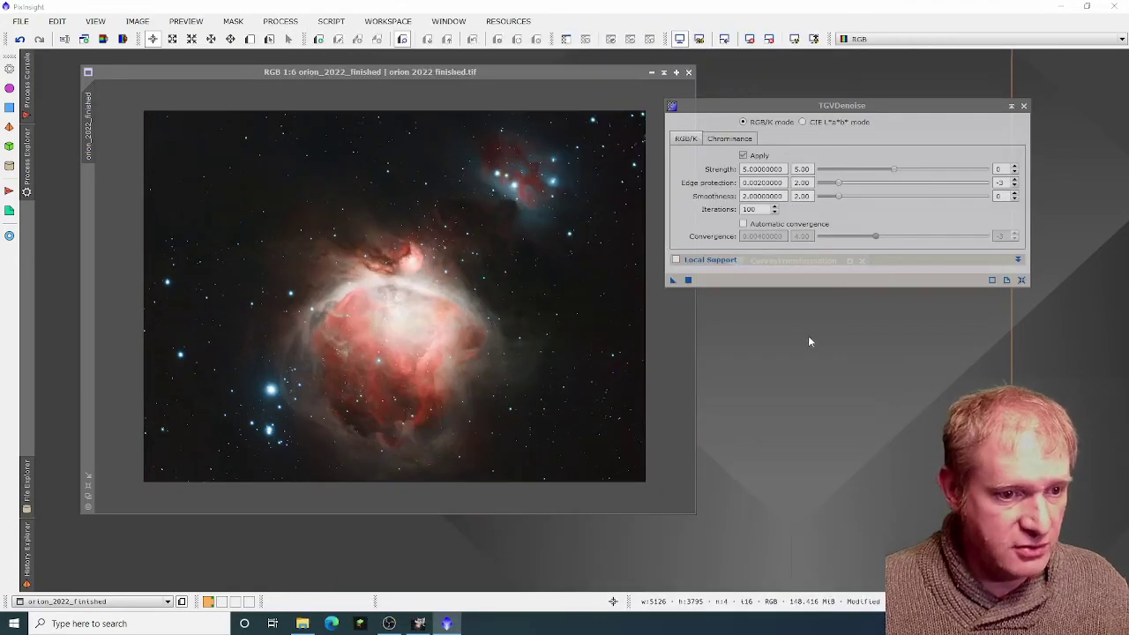
click(249, 39)
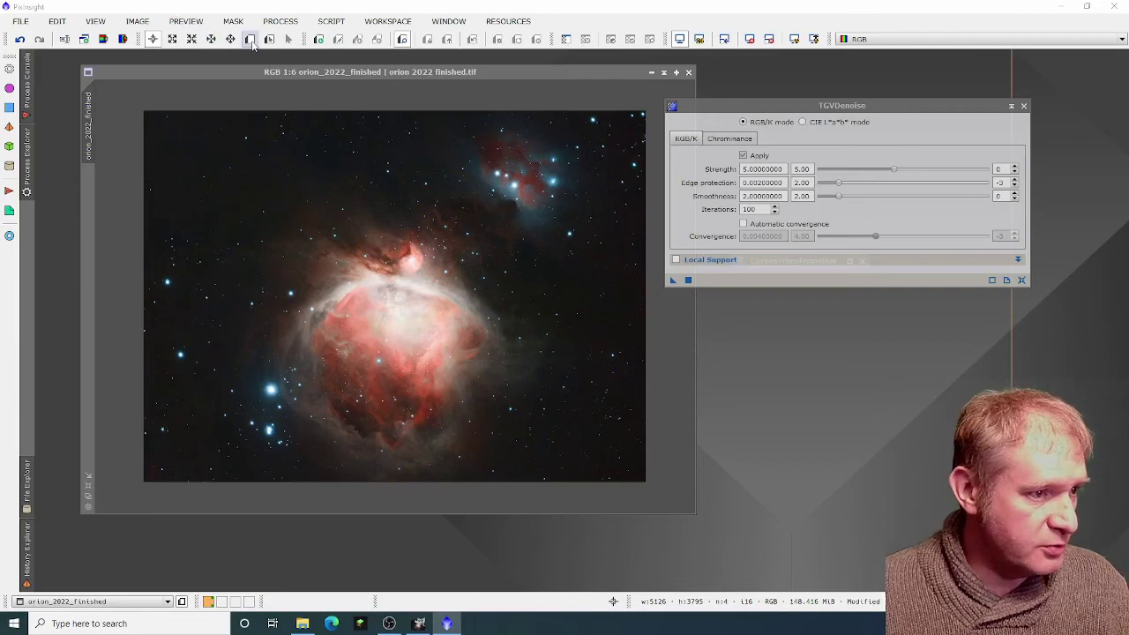
drag(270, 250, 325, 332)
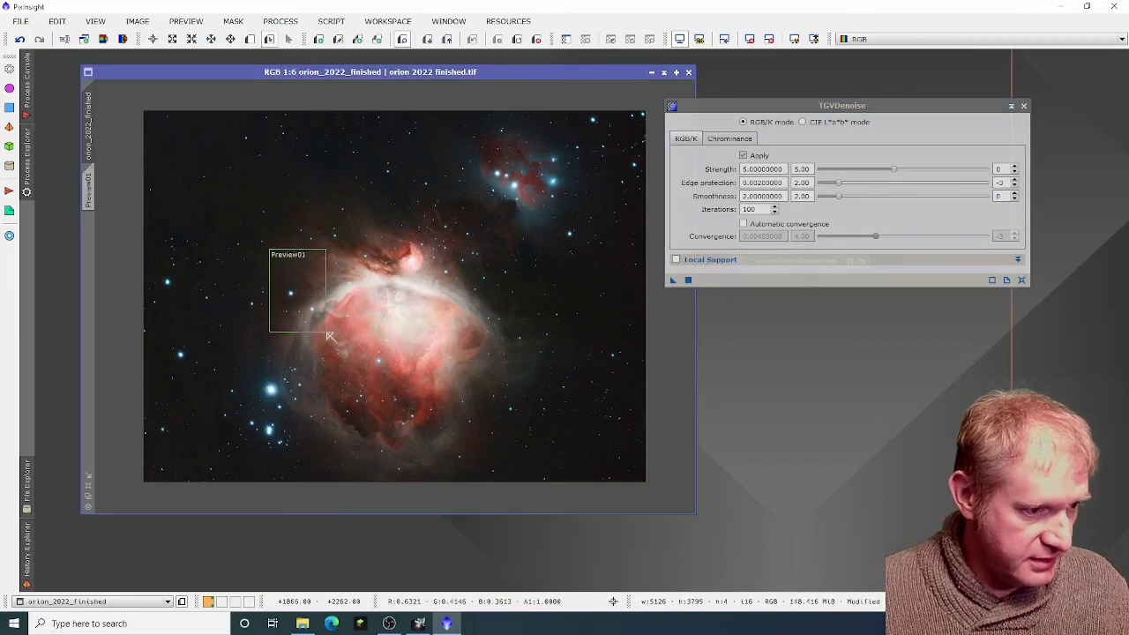
click(92, 185)
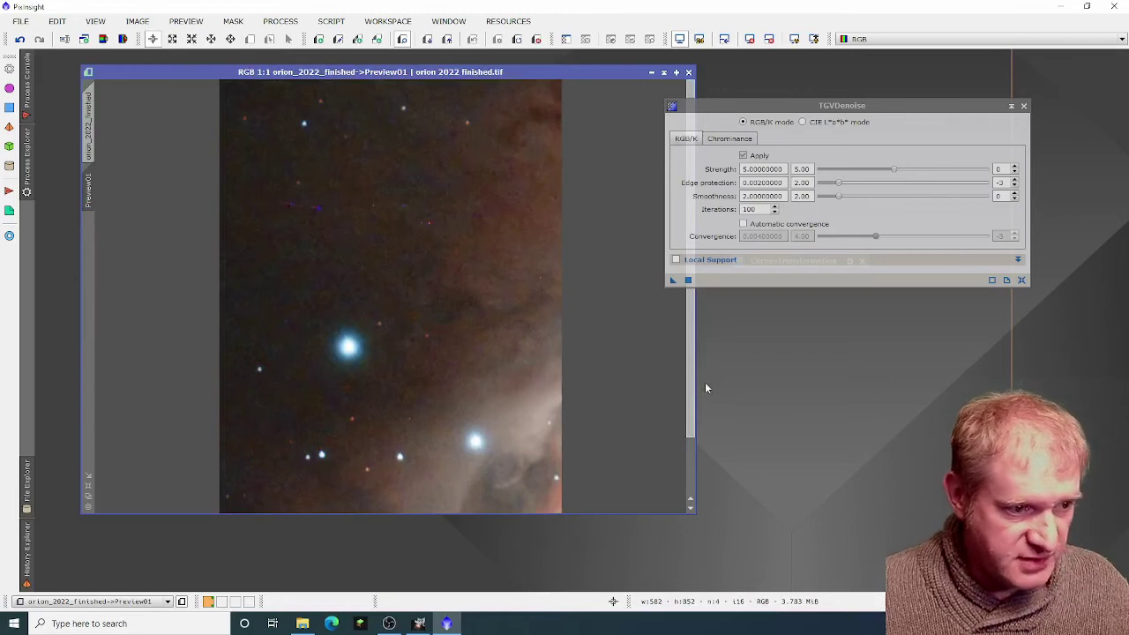
click(673, 280)
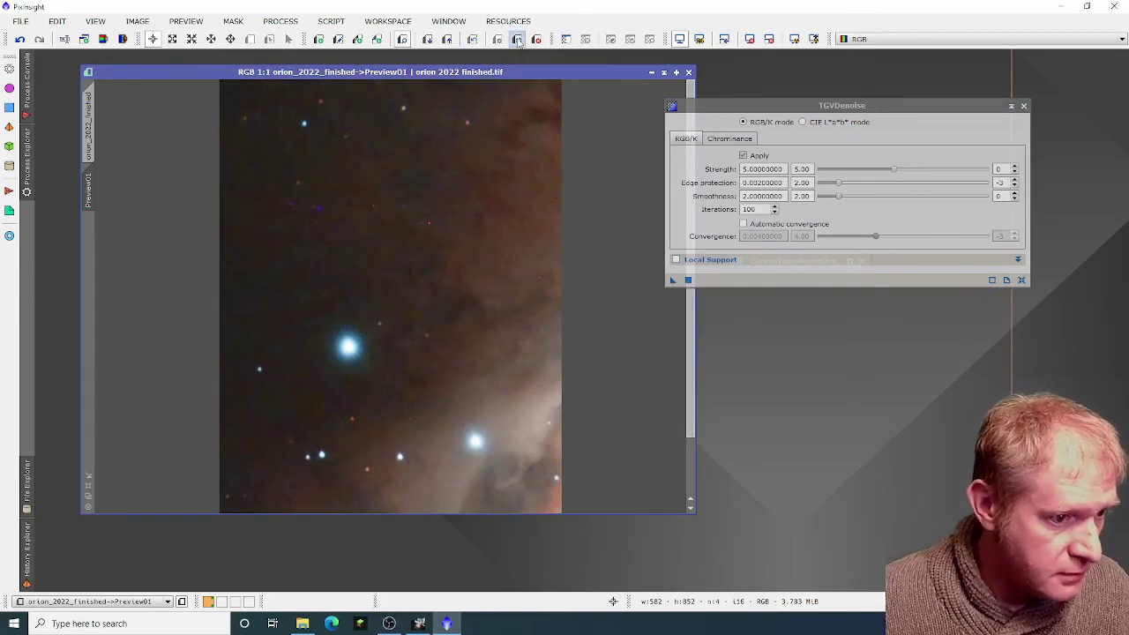
Step: Set the TGVDenoise strength to 4.40 in RGB/K mode and compare the noise reduction on the preview
click(672, 282)
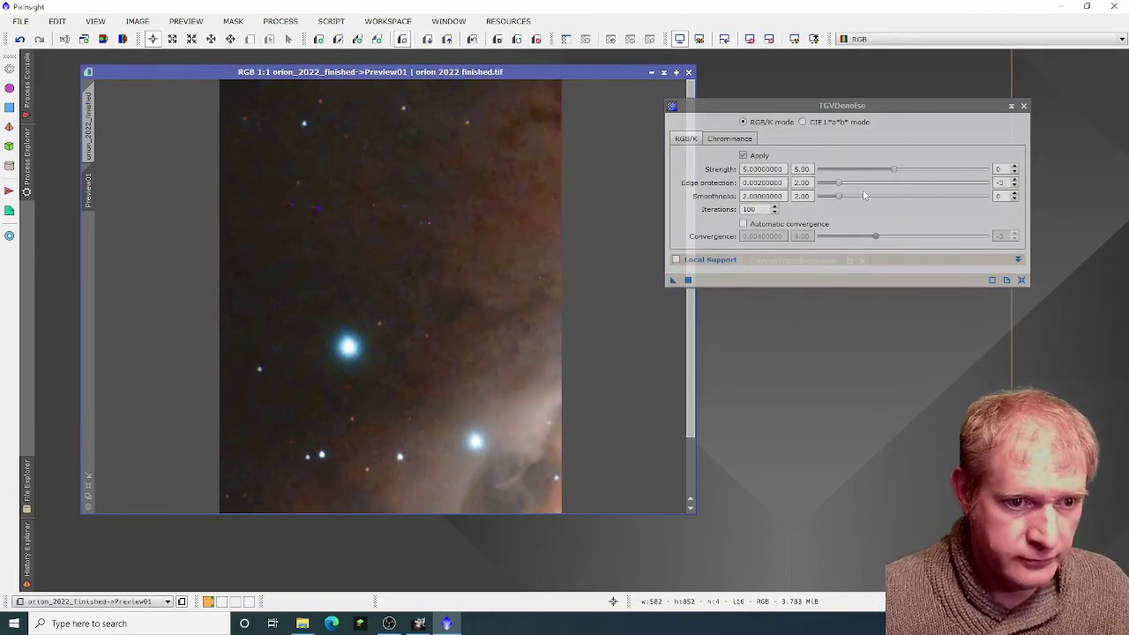
click(894, 172)
drag(884, 173, 885, 173)
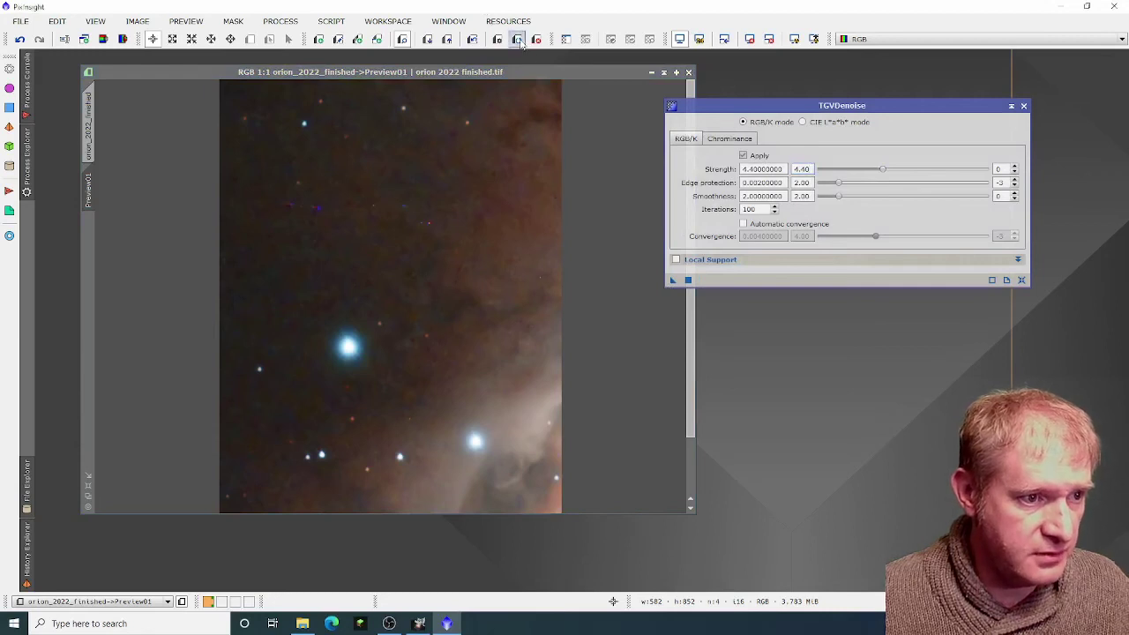
click(892, 403)
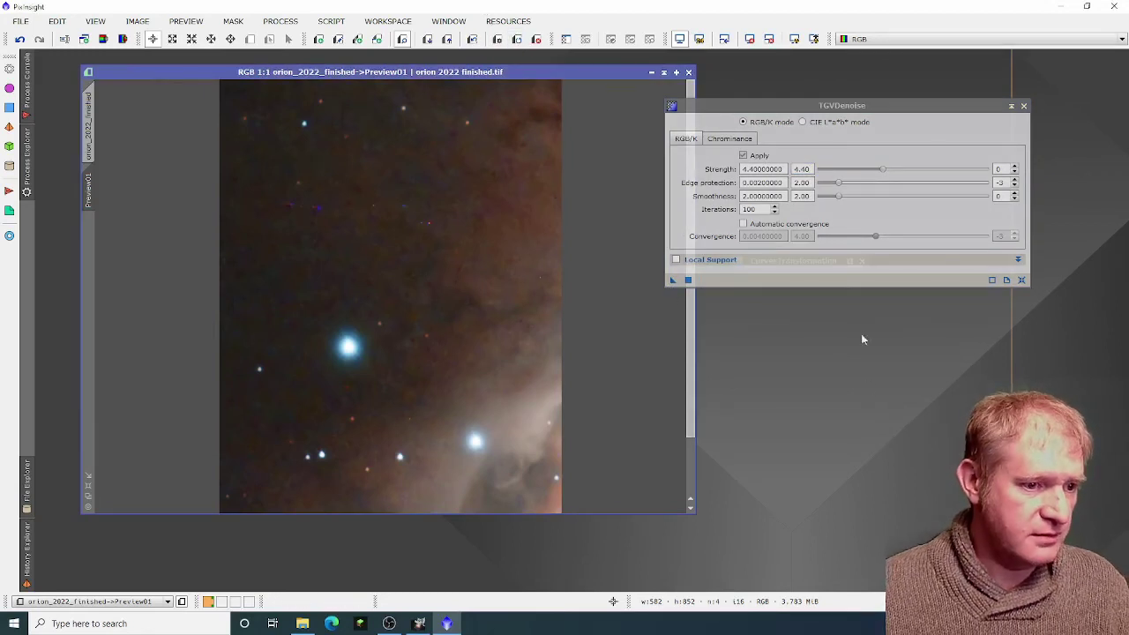
Step: Return to the full orion_2022_finished image and delete its Preview01 region
click(89, 121)
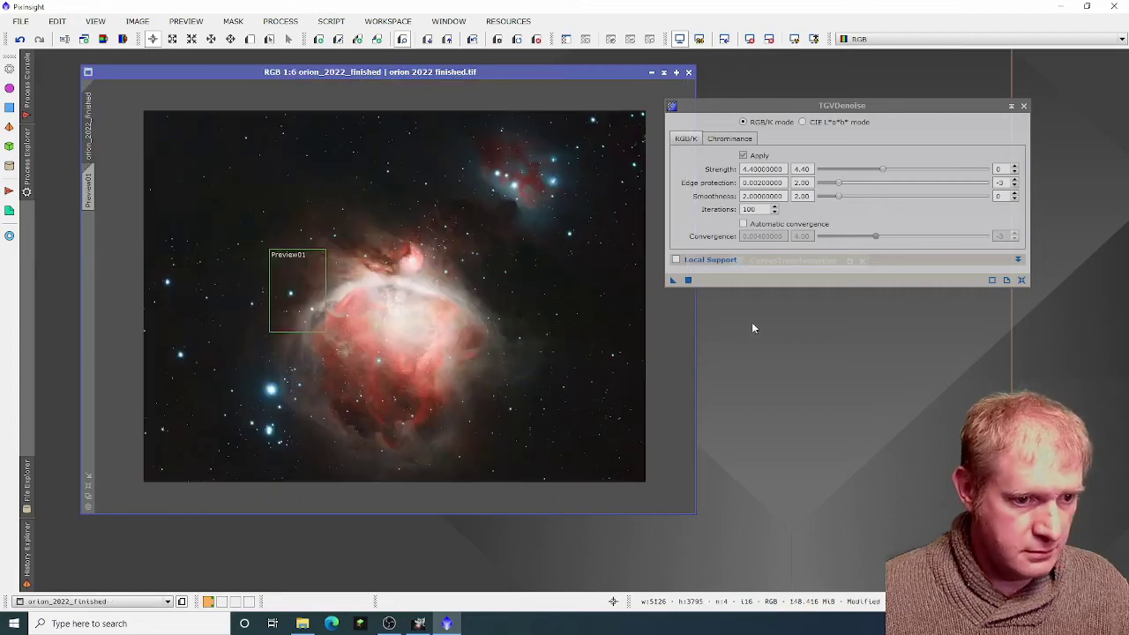
click(186, 21)
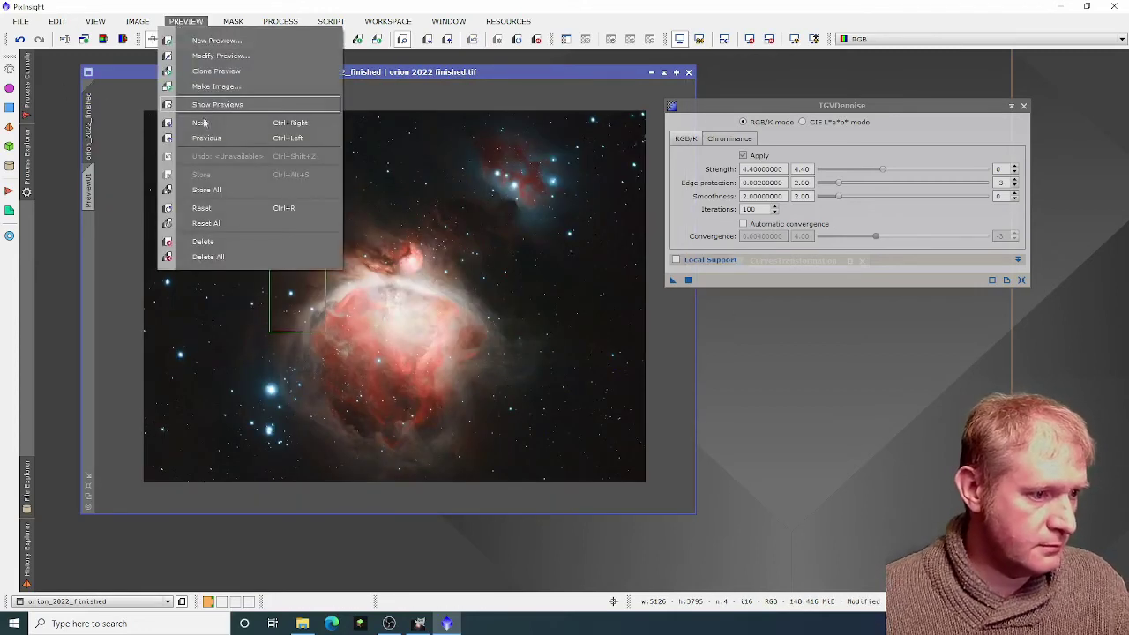
click(203, 241)
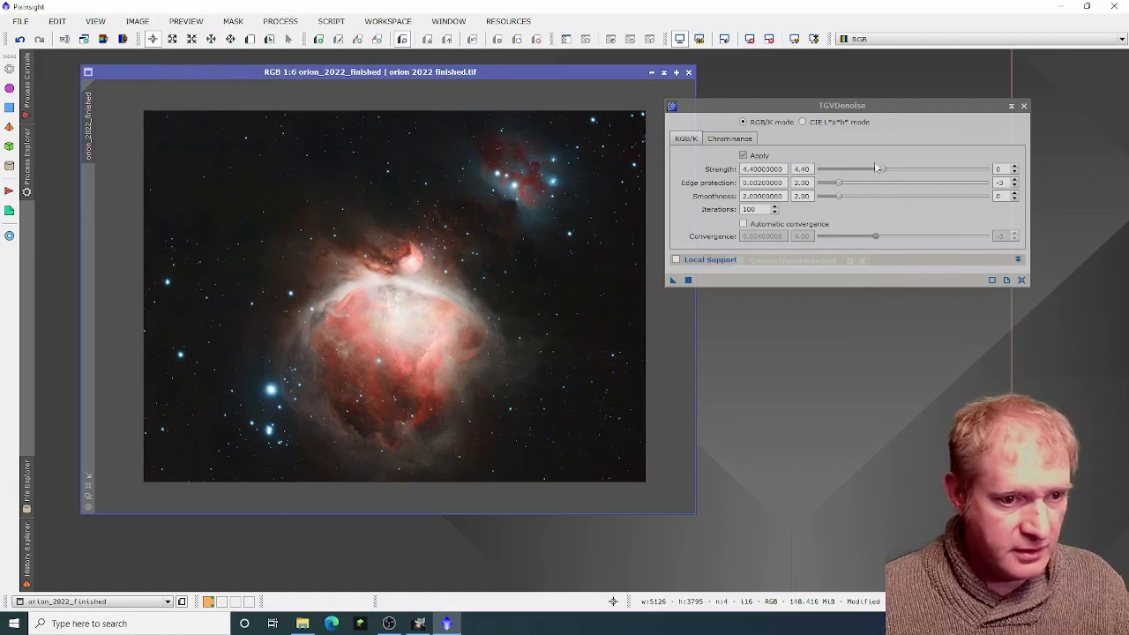
Step: Close the TGVDenoise process window and shift the orion_2022_finished image window slightly in the workspace
drag(911, 105, 935, 79)
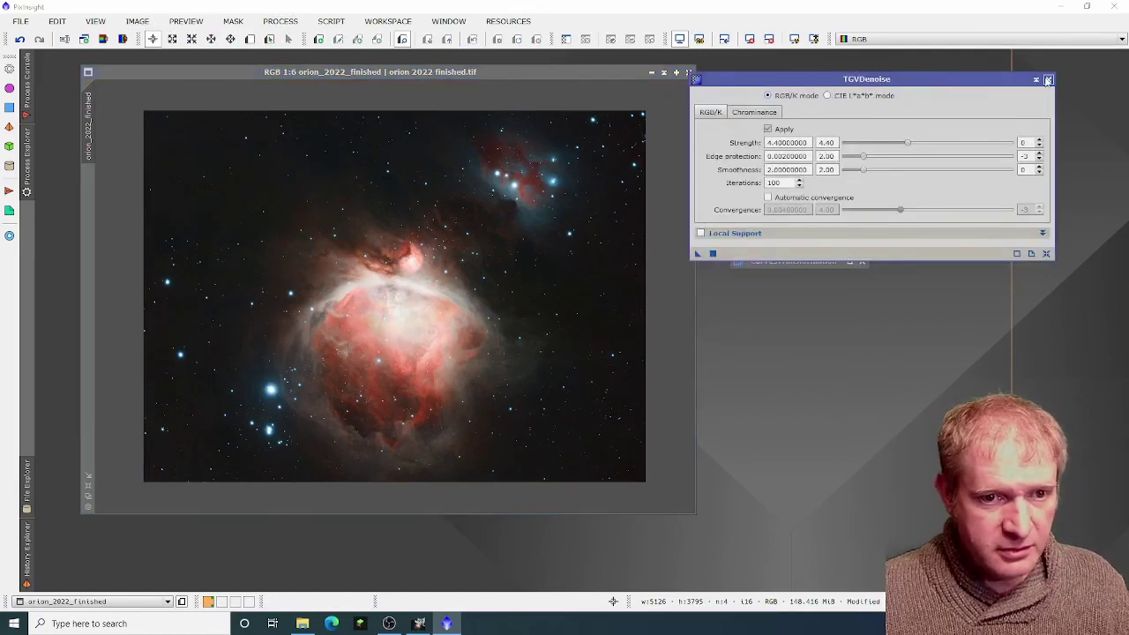
click(1048, 80)
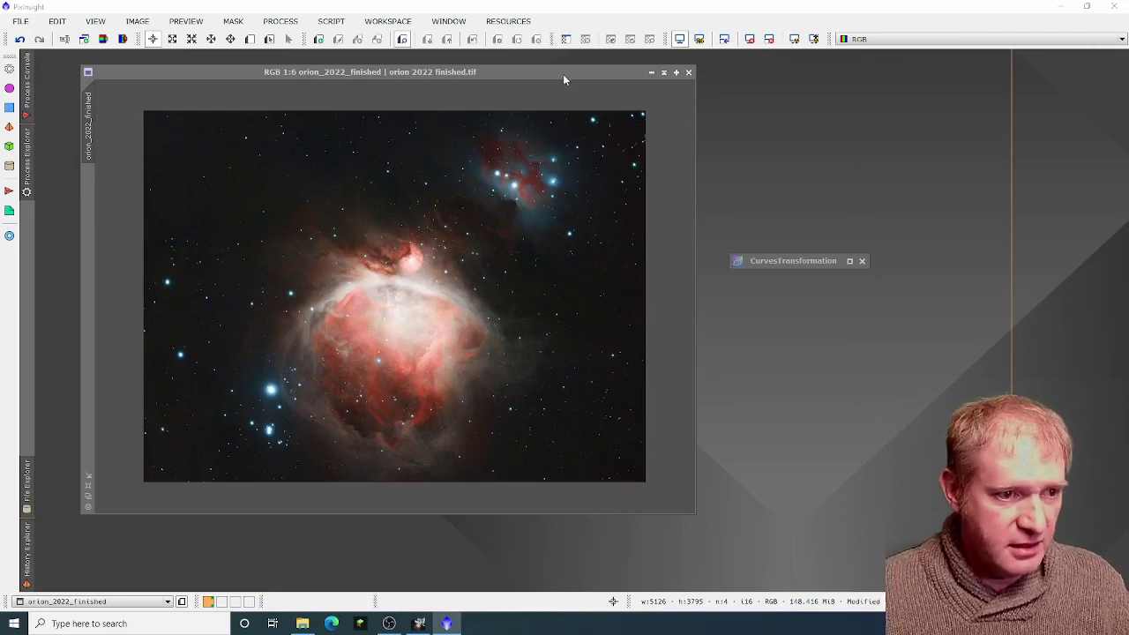
drag(565, 75, 568, 73)
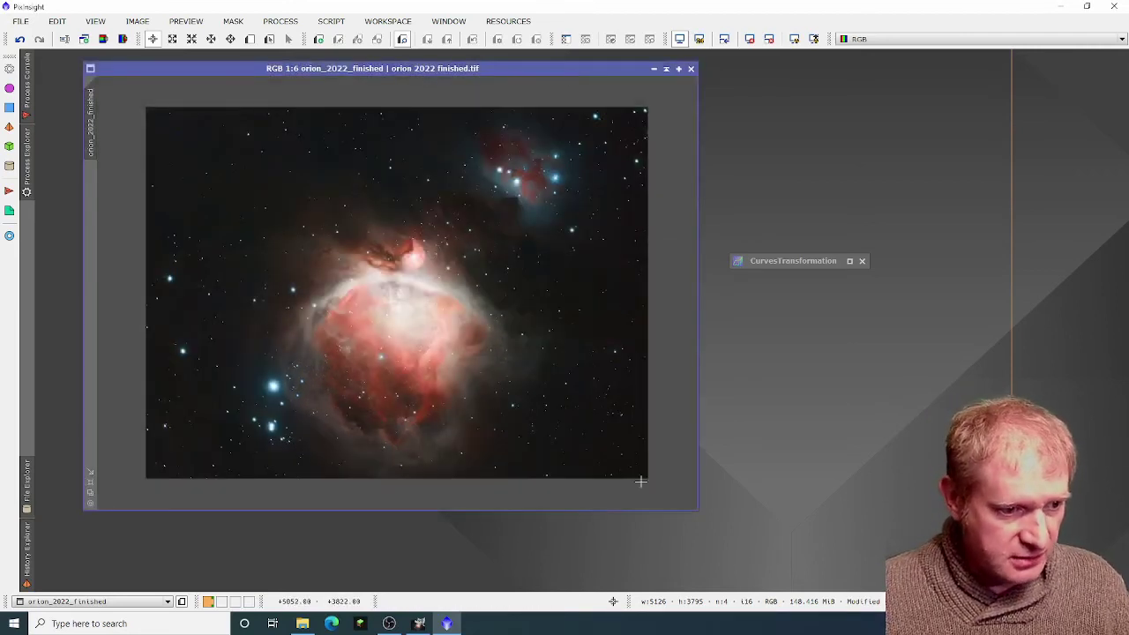